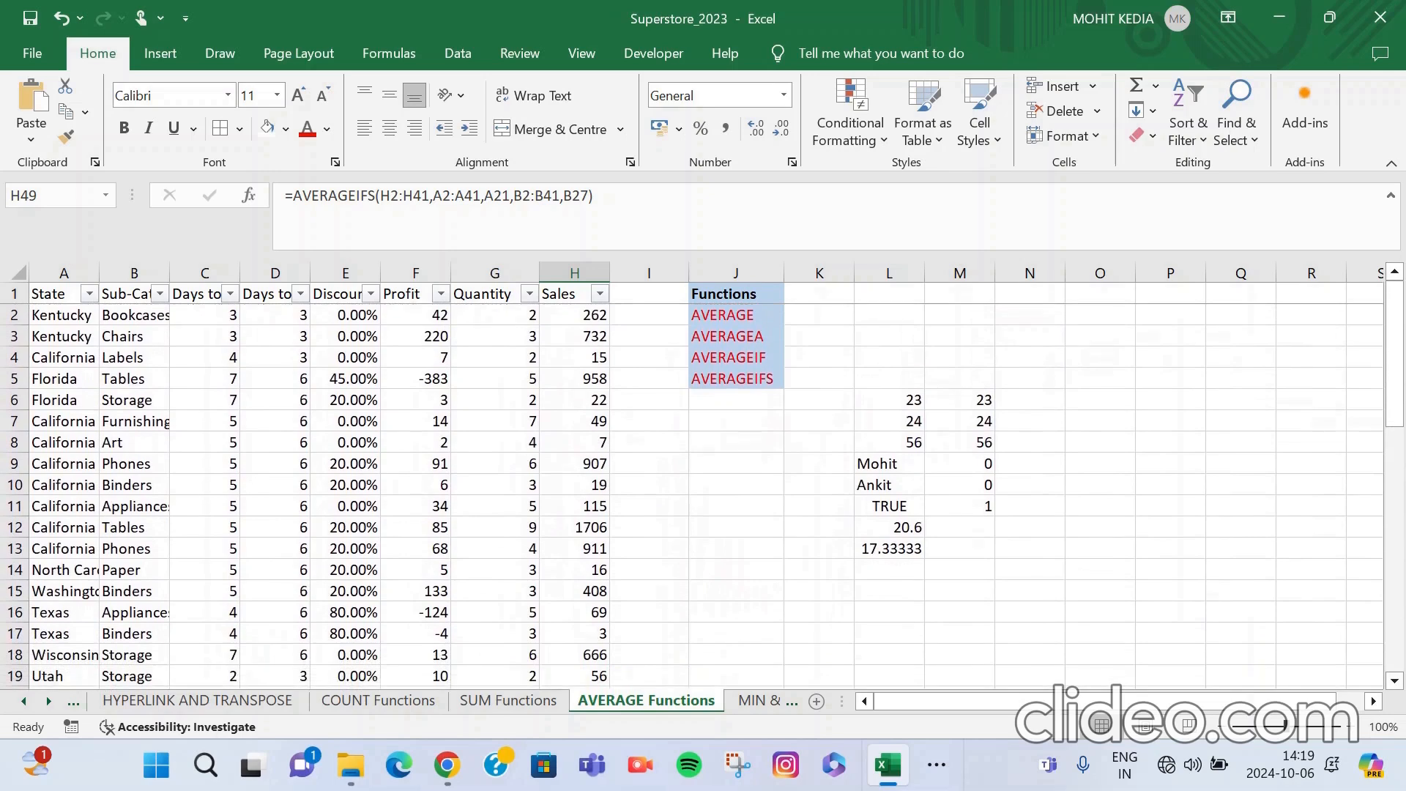
Go through the list of average function names under the Functions header in column J.
key(Return)
key(Return)
key(Return)
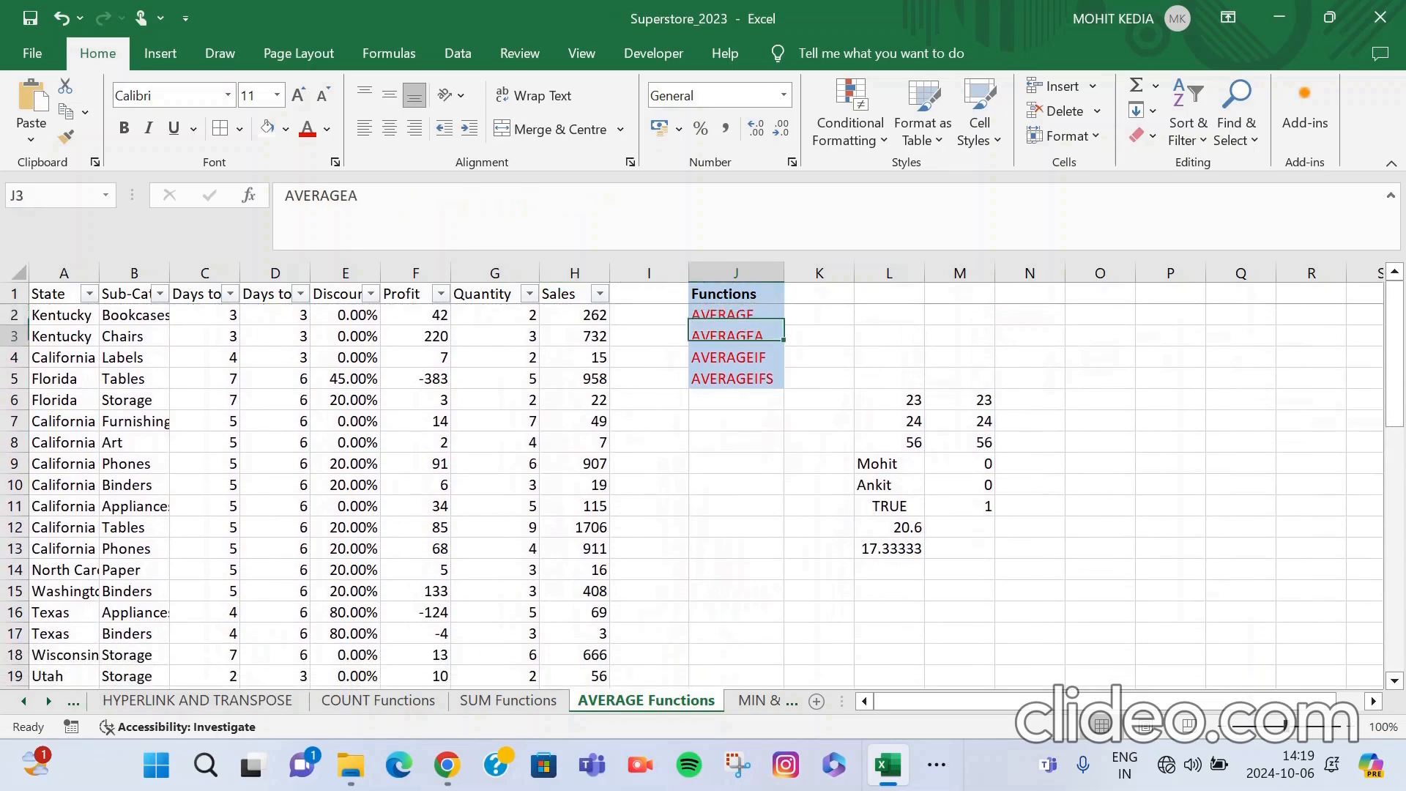
key(Return)
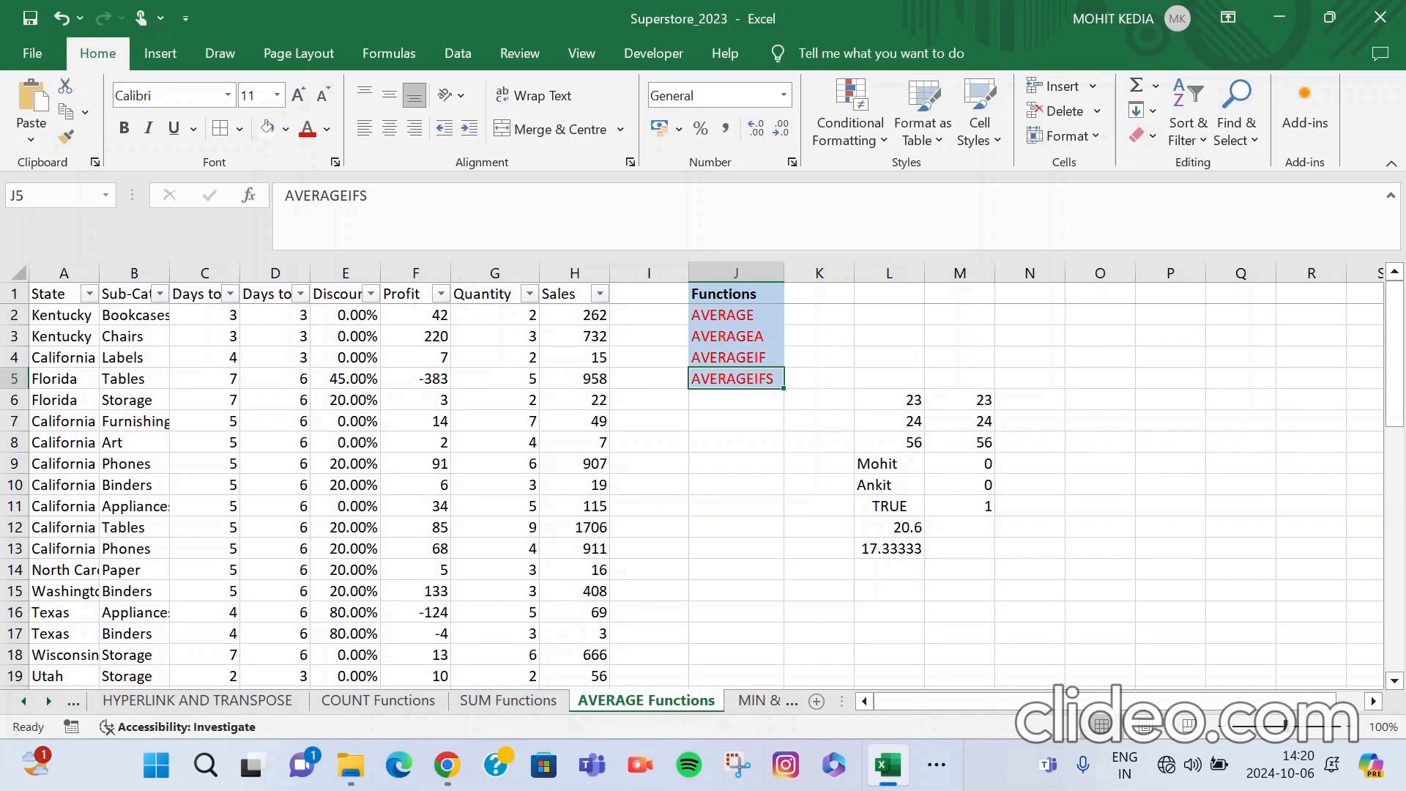
Select the mixed numbers, text and logical value in L6:L11 to check their quick average.
click(889, 399)
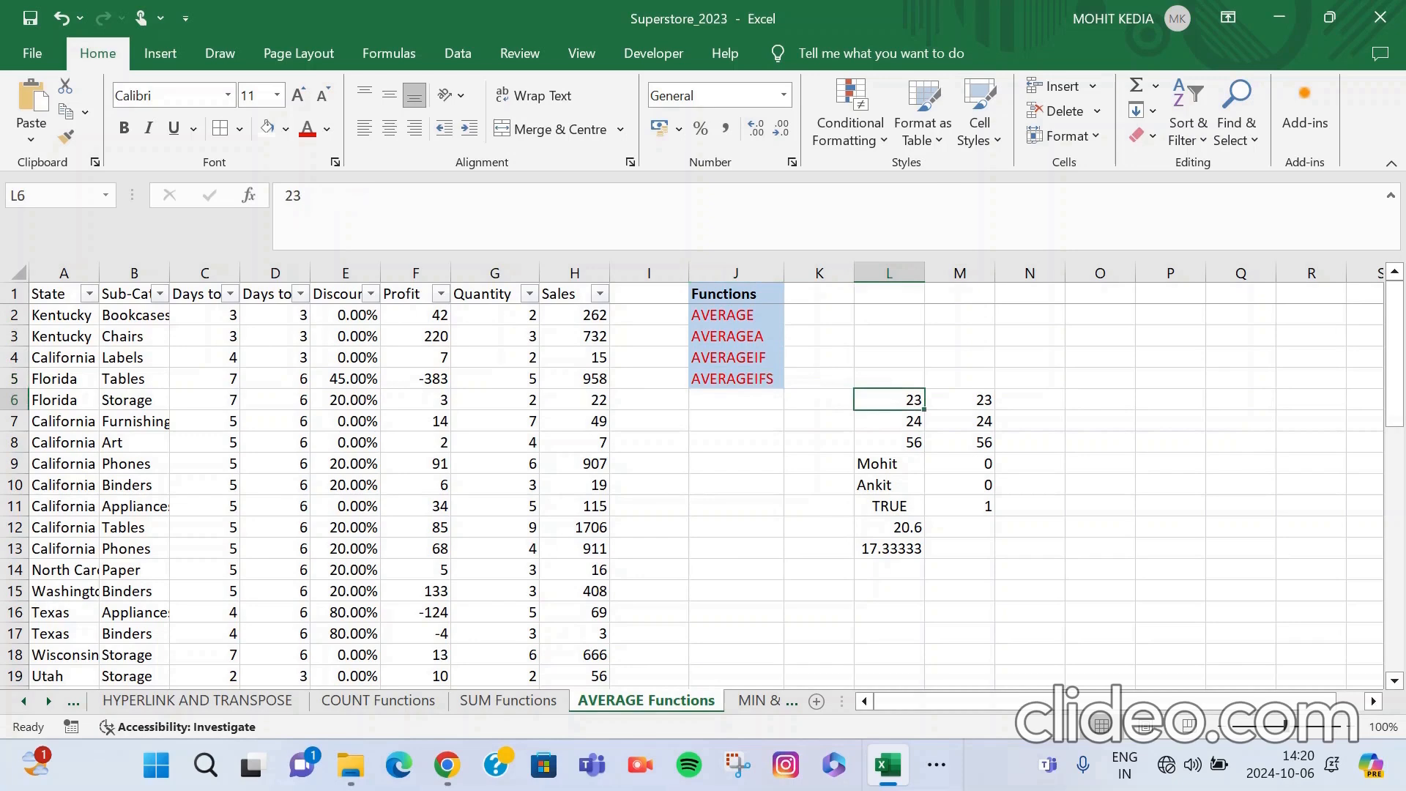
key(shift+Down)
key(shift+Down)
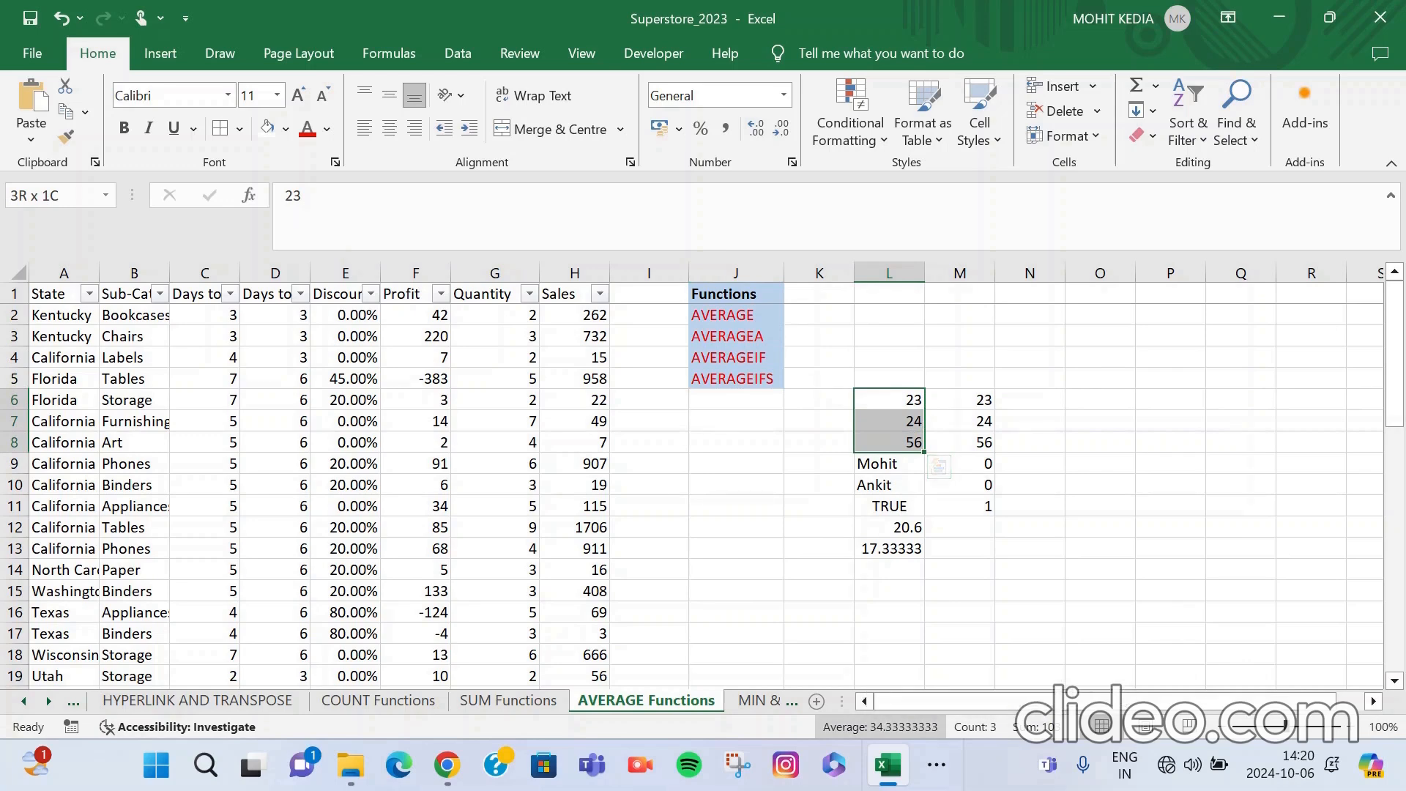
key(shift+Down)
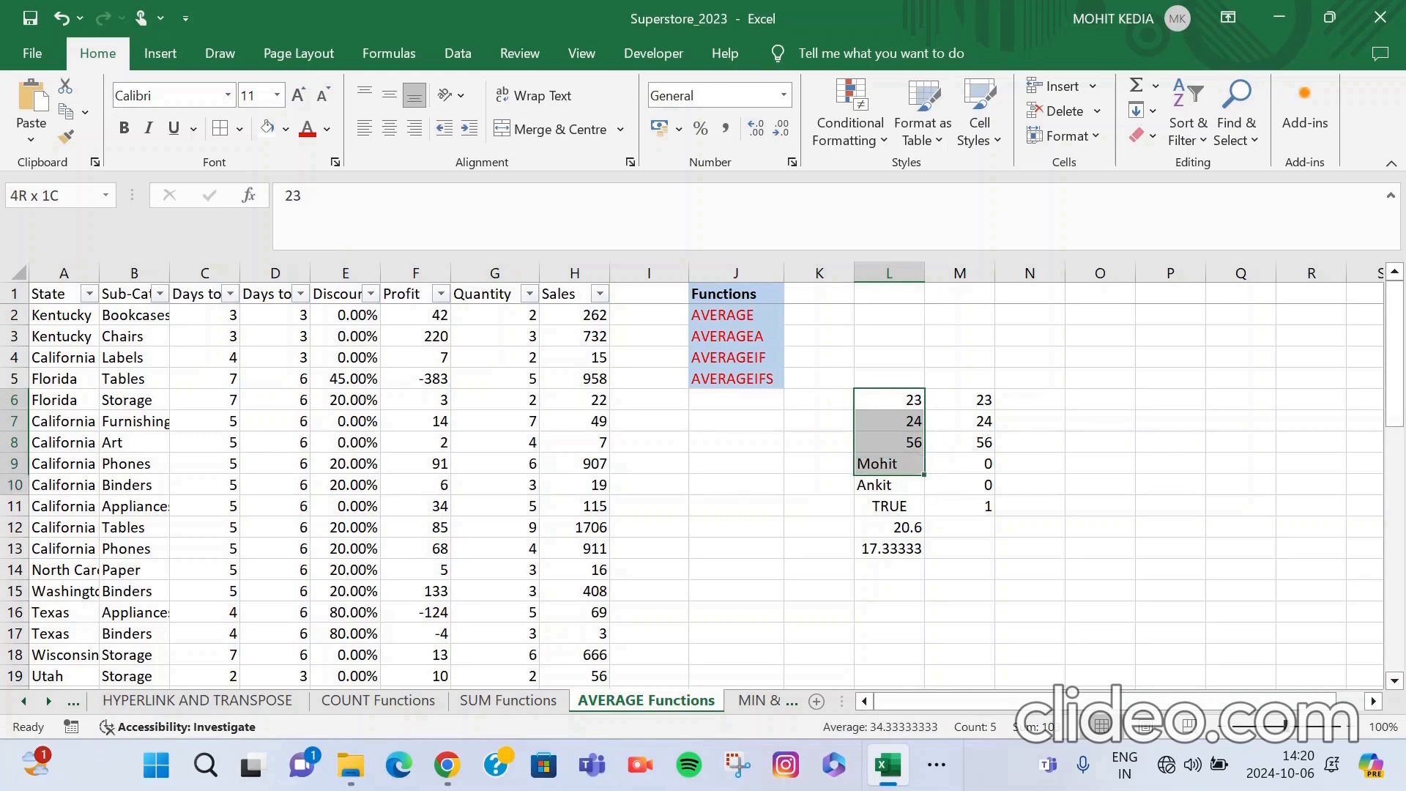
key(shift+Down)
key(shift+Down)
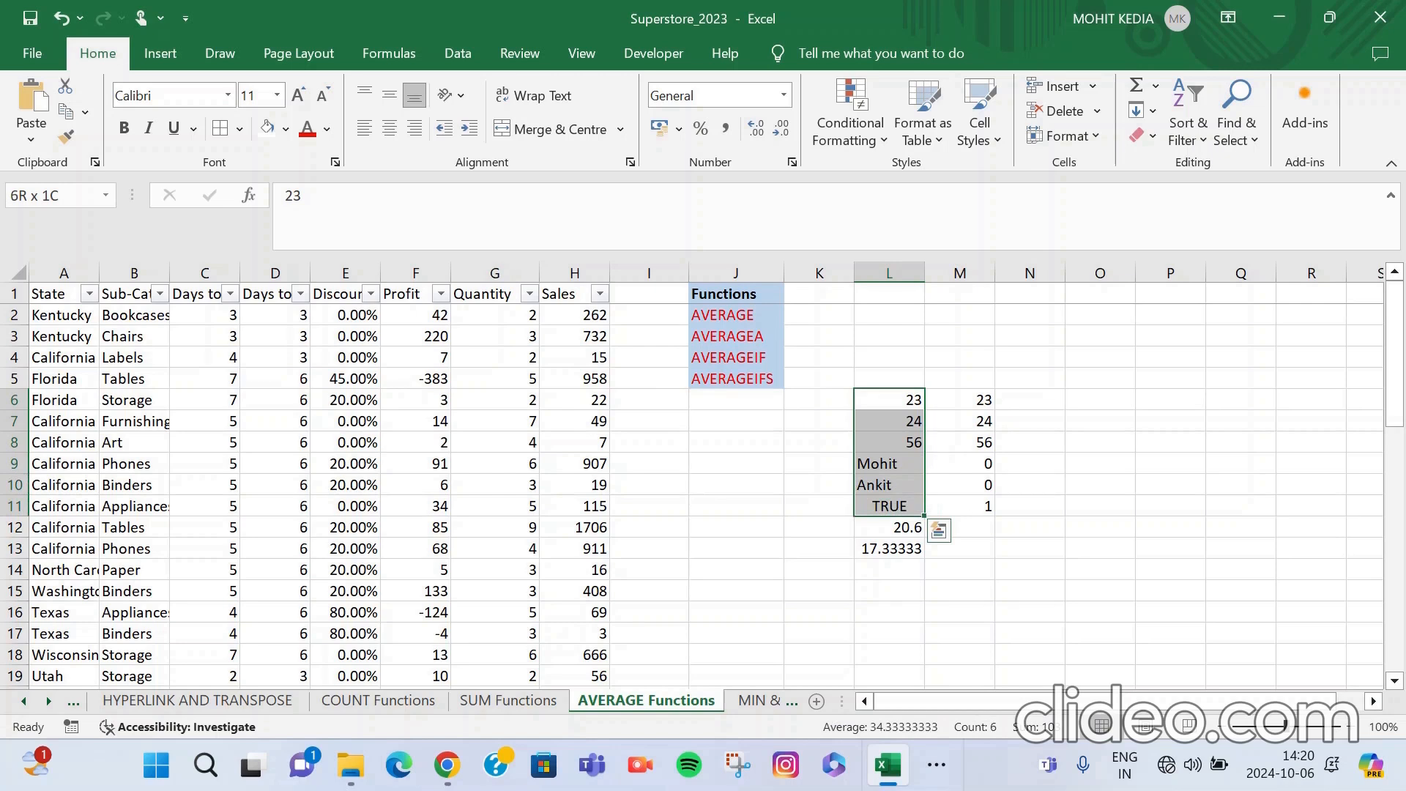
Select the numeric equivalents in M6:M11 to check their quick average.
key(Right)
key(shift+Down)
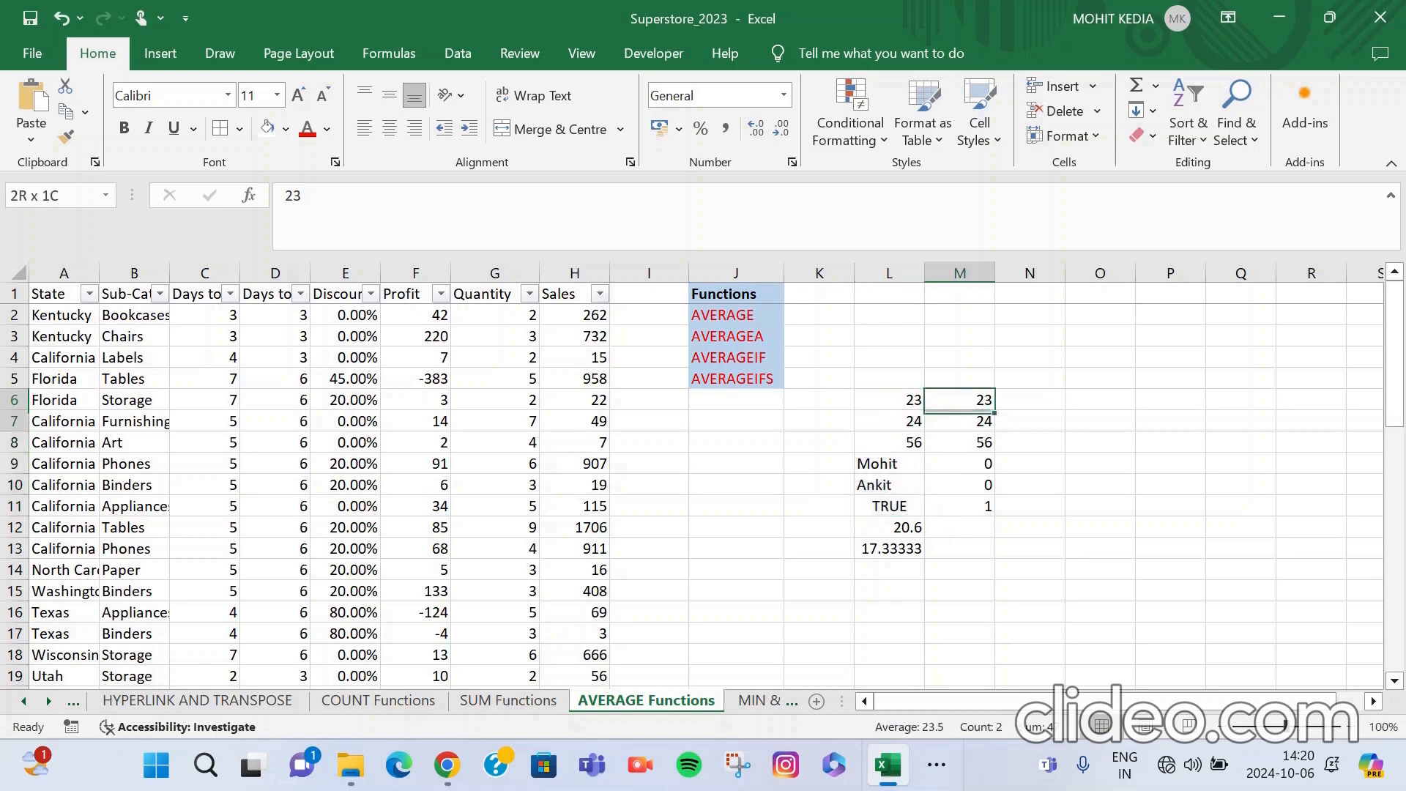
key(shift+Down)
key(shift+Down)
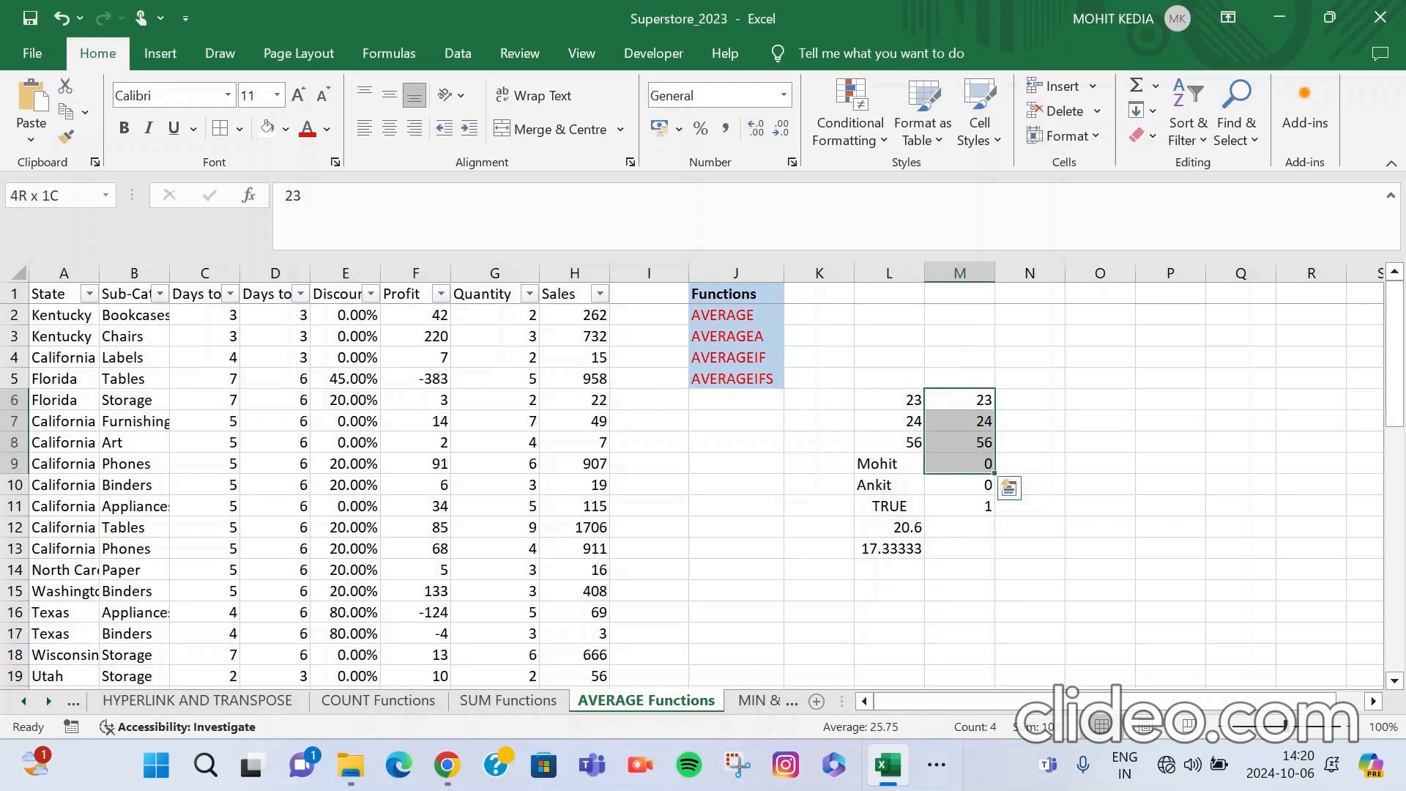
key(shift+Down)
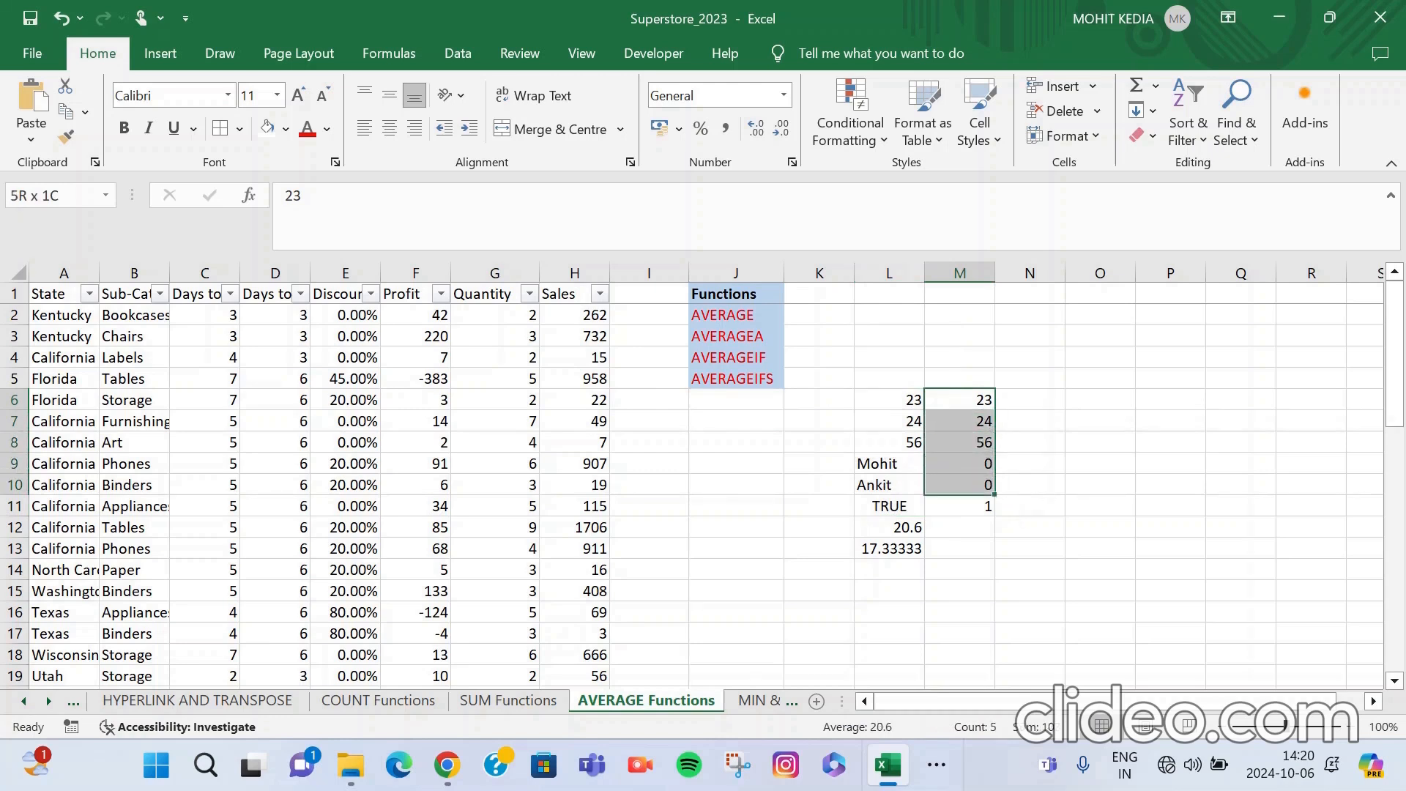
key(shift+Down)
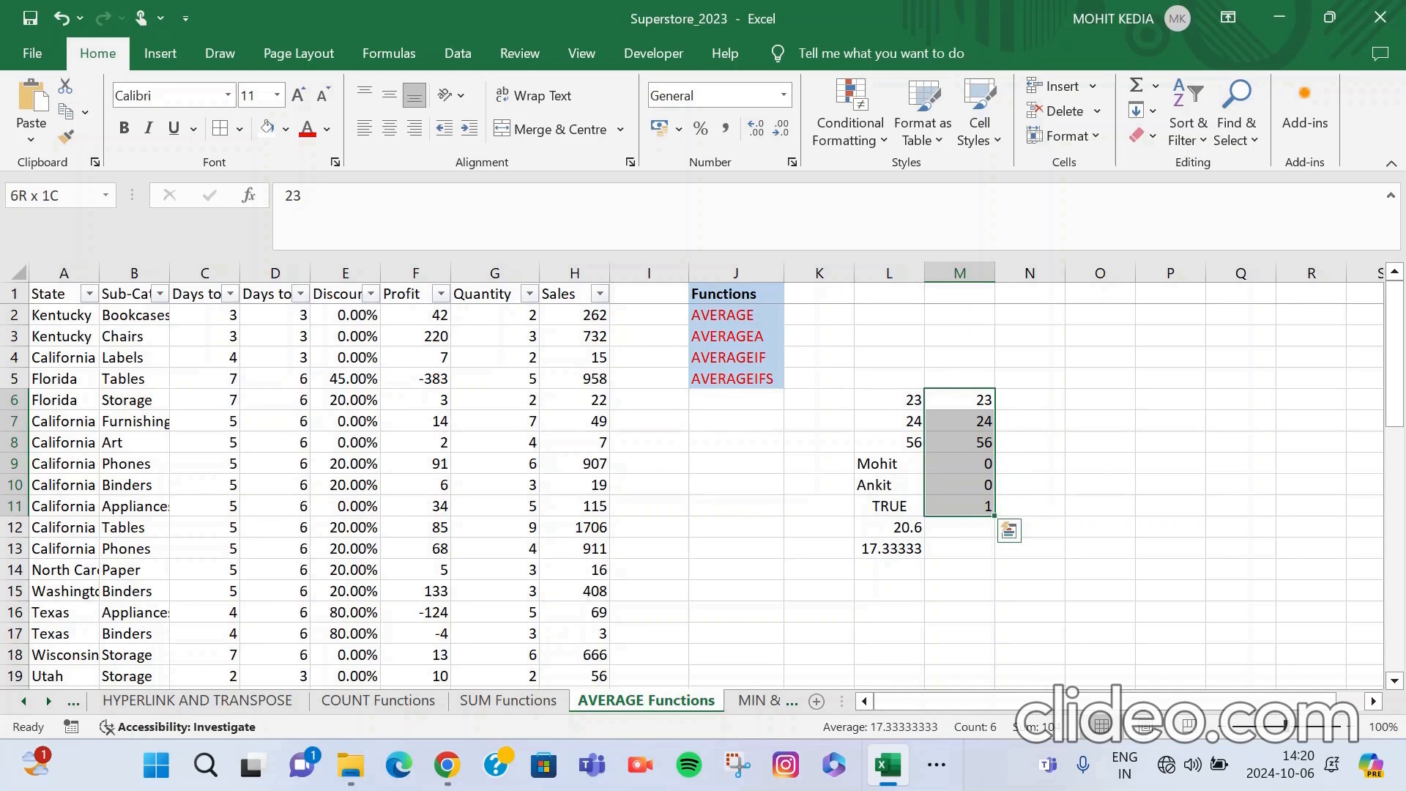
Inspect the AVERAGEA formulas in L12 and L13 and the ranges they reference, leaving both formulas as they are.
key(Left)
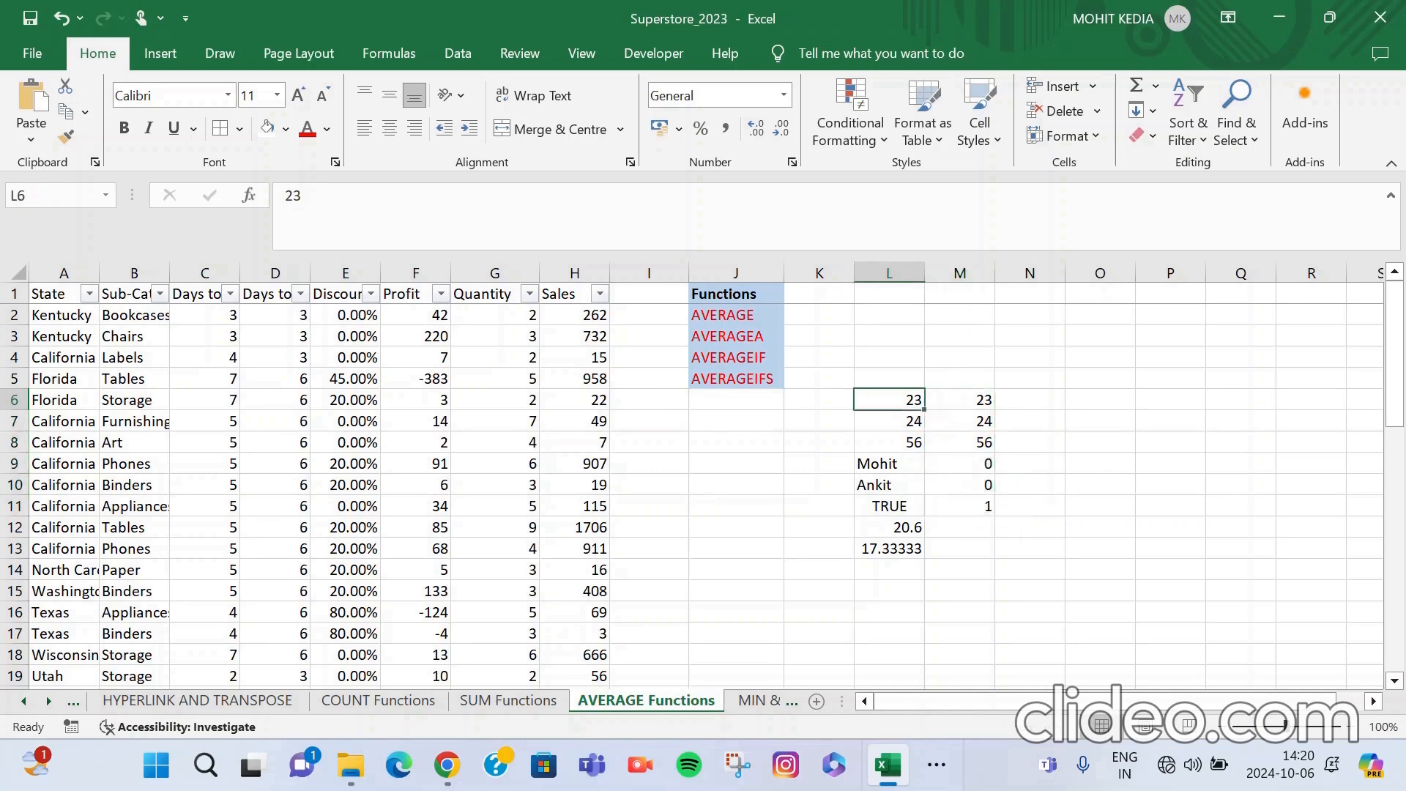
key(Down)
key(Down)
key(Down)
key(Down)
key(Down)
key(Down)
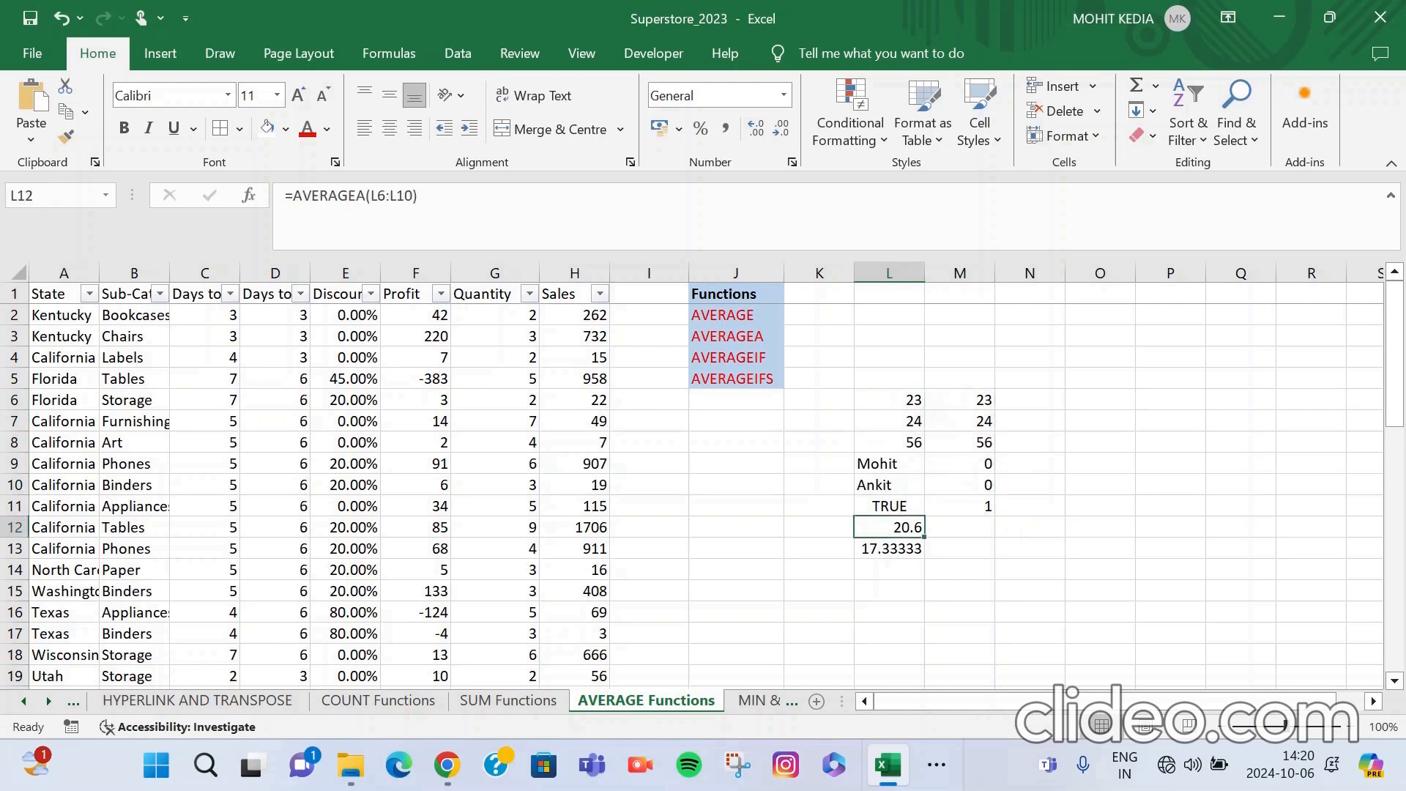
double_click(884, 528)
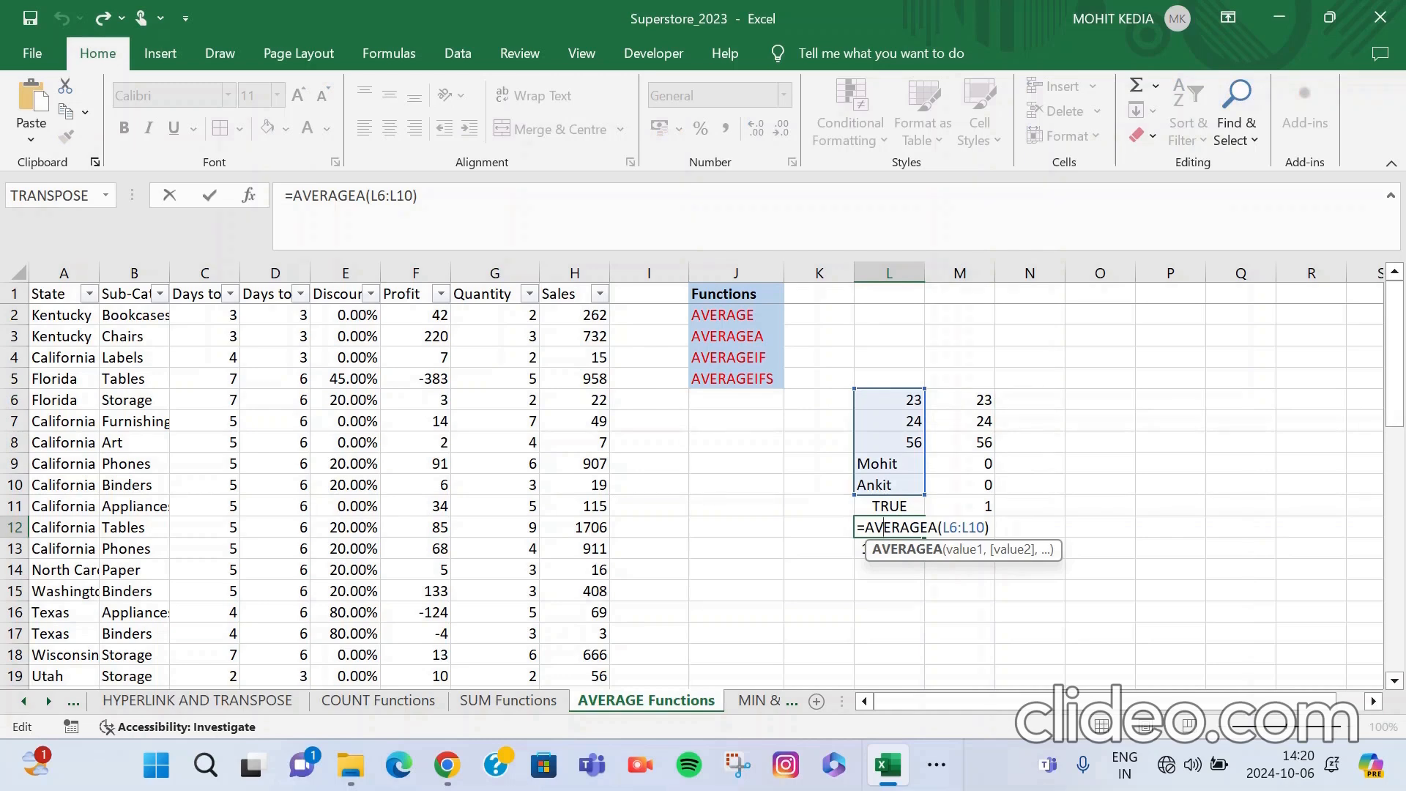
key(Return)
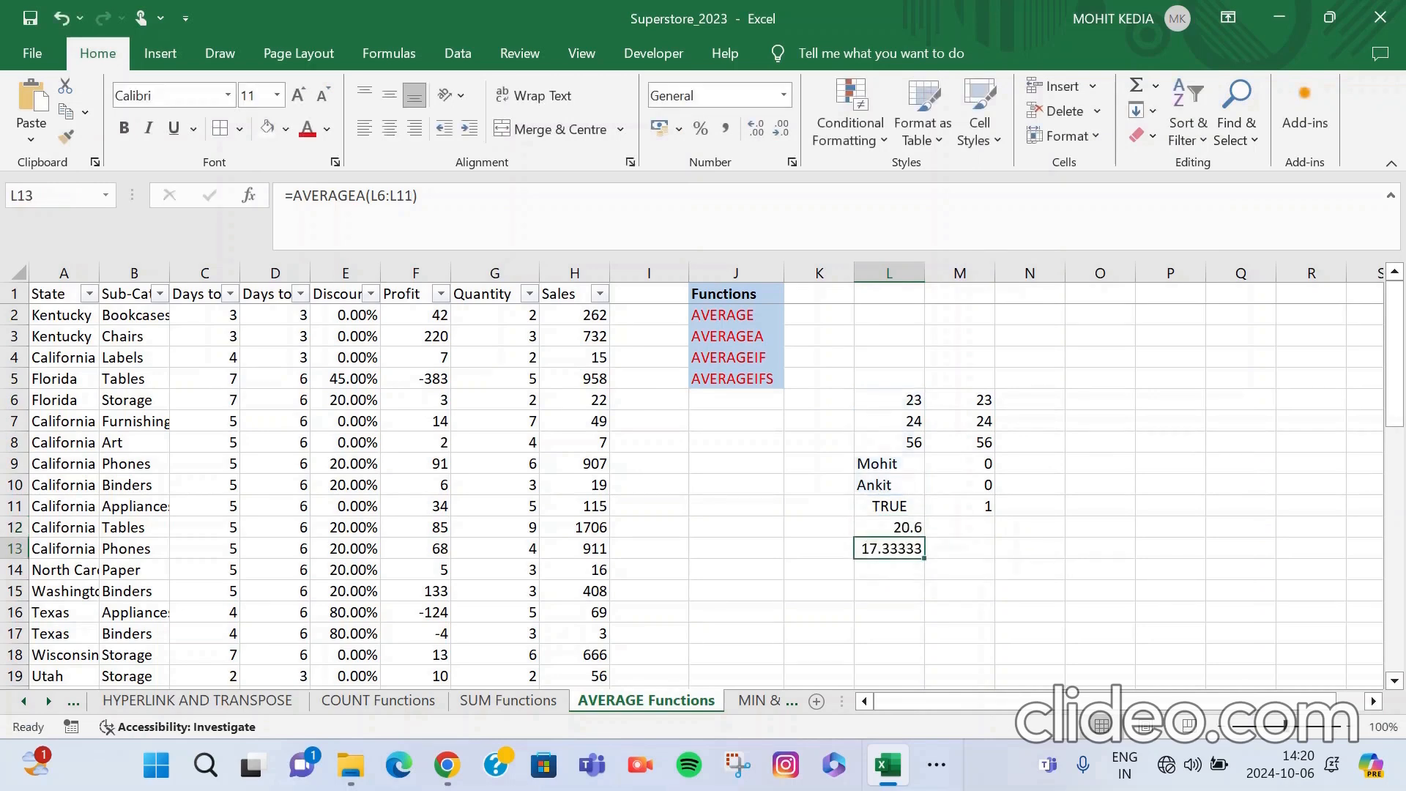
key(F2)
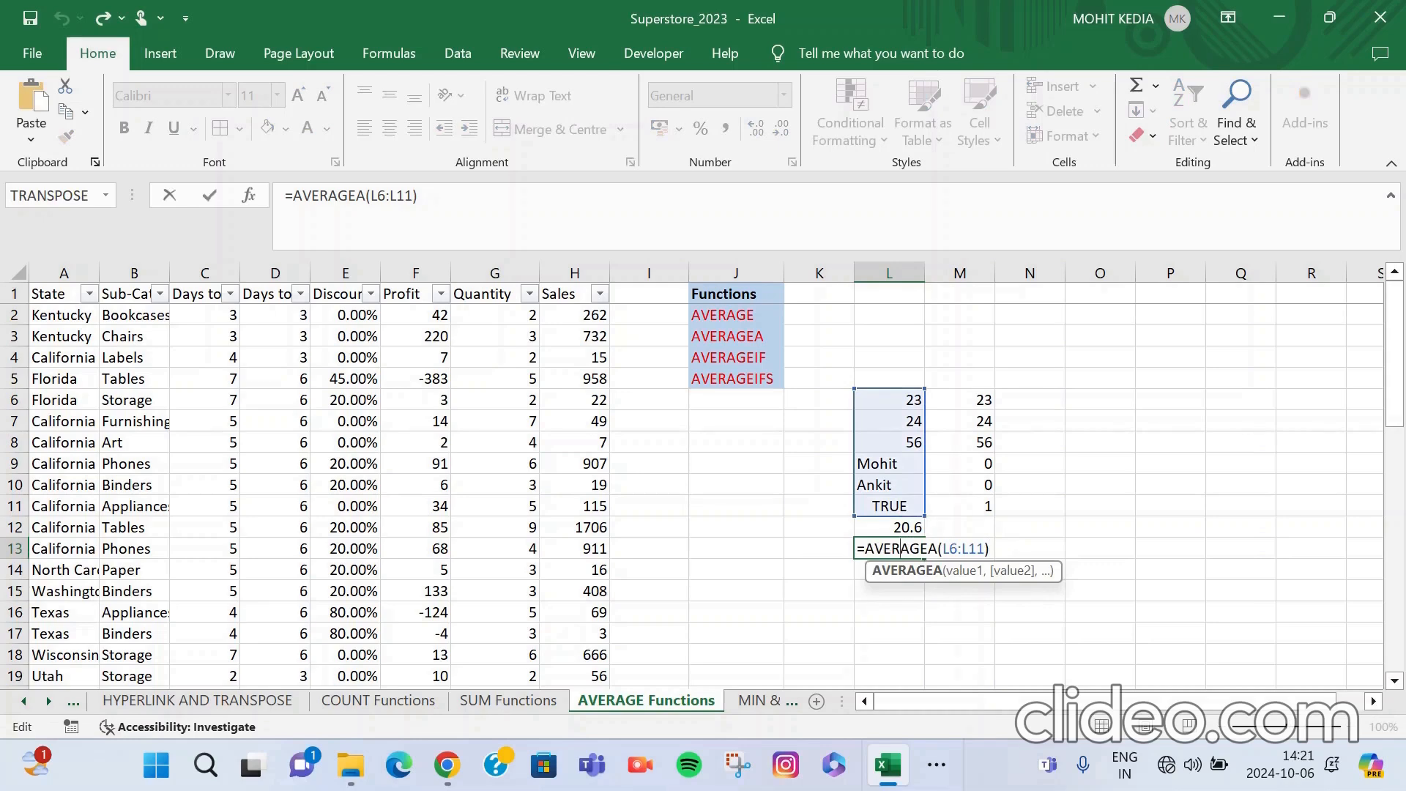
key(Return)
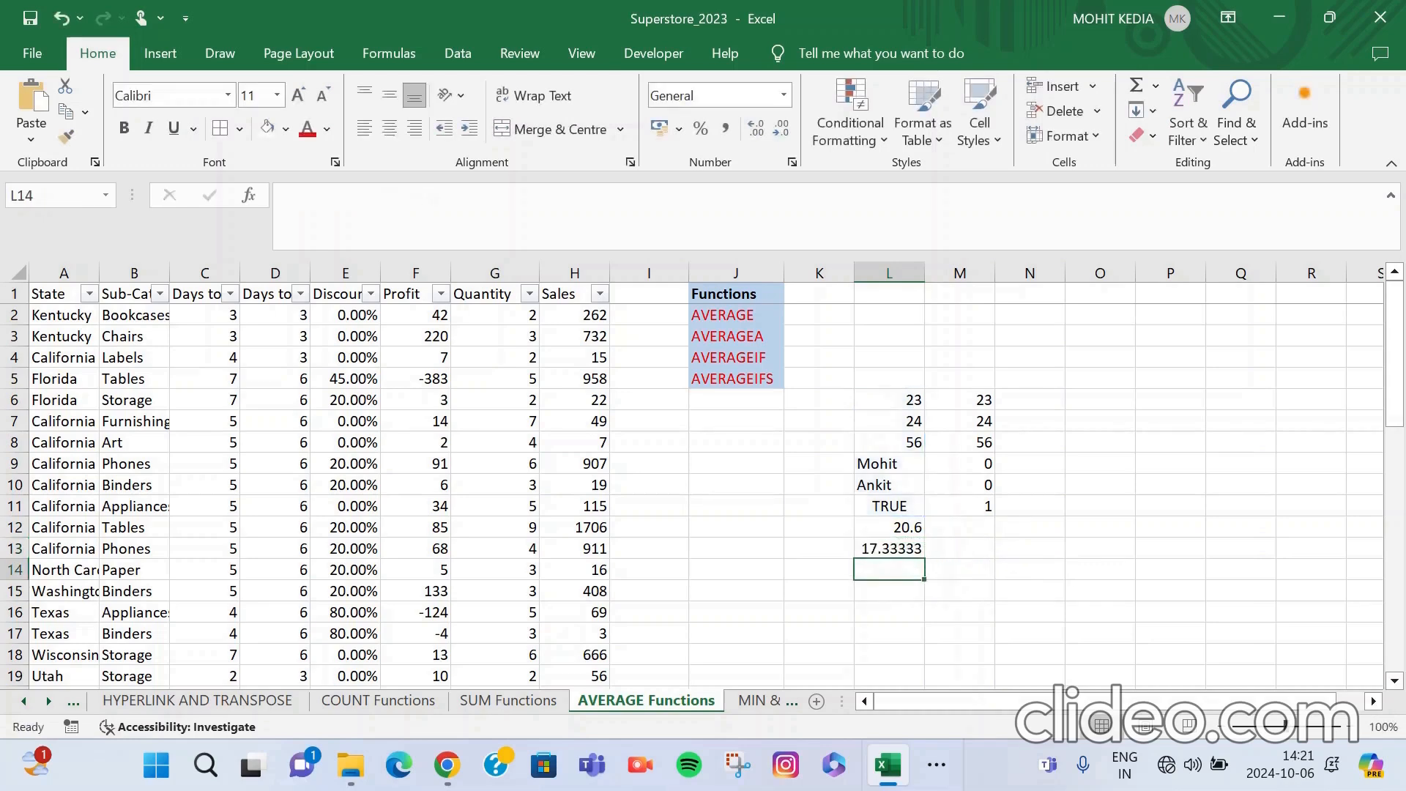
Enter =AVERAGEA(M6:M11) in cell M13 to average the numeric equivalents.
click(959, 549)
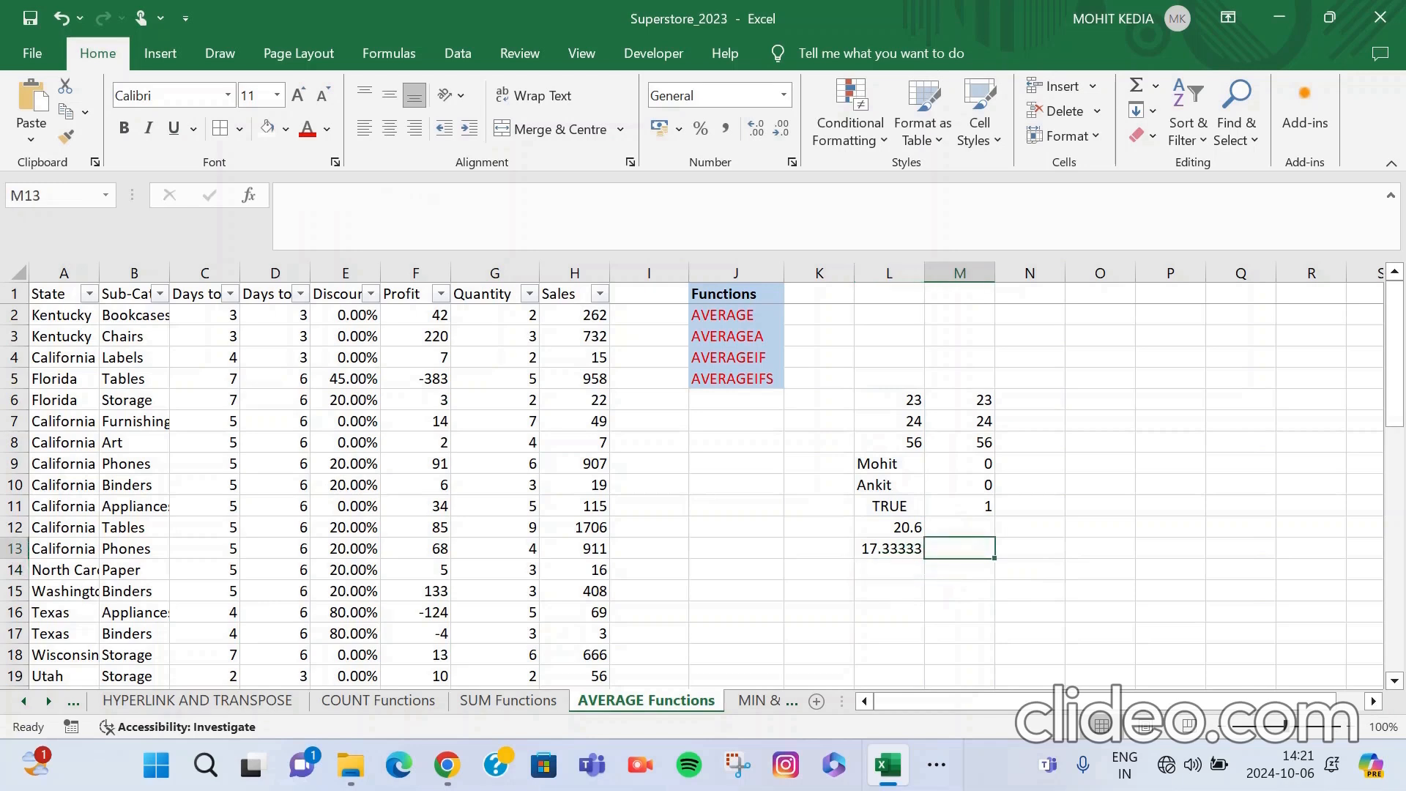
key(BackSpace)
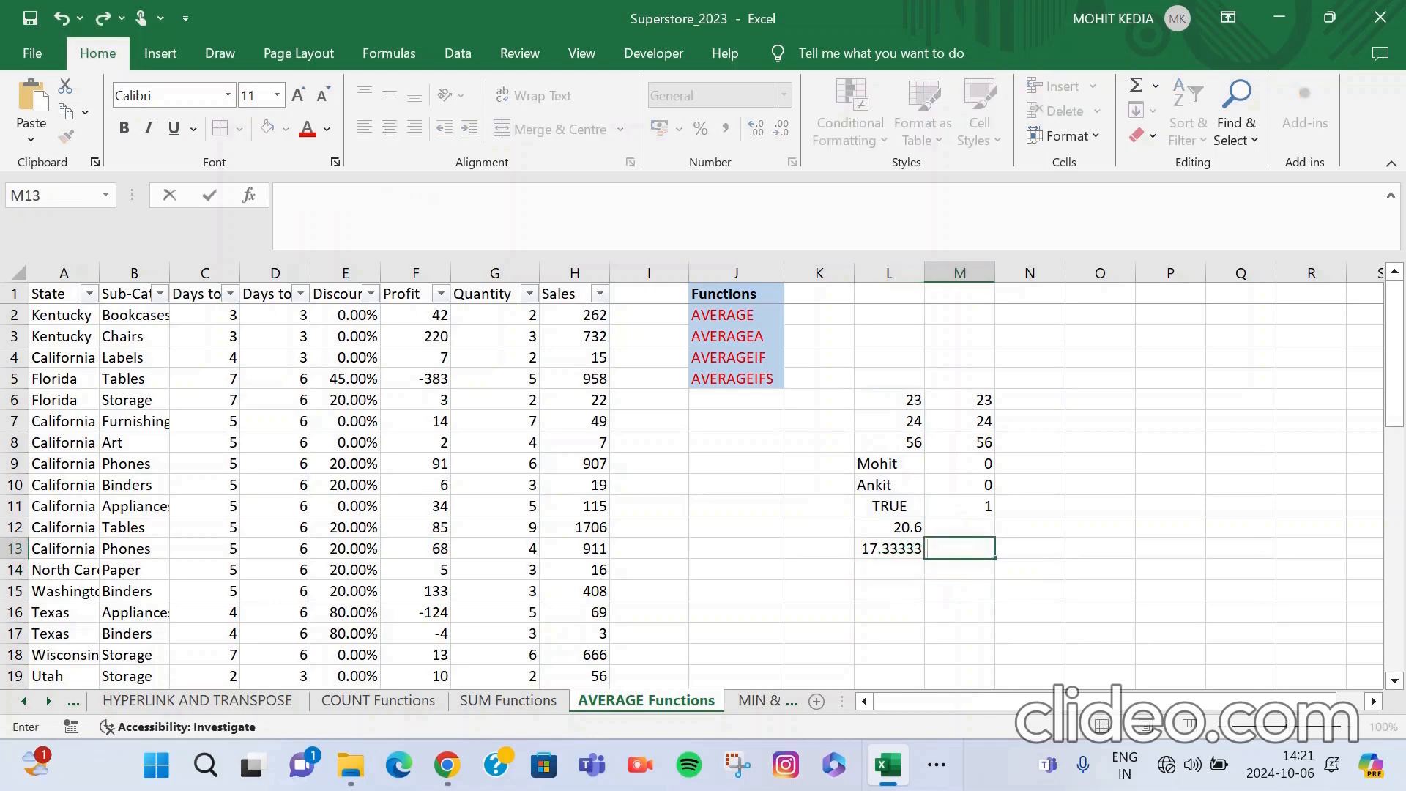
text(AVERA)
key(BackSpace)
key(BackSpace)
key(BackSpace)
key(BackSpace)
key(BackSpace)
text(=)
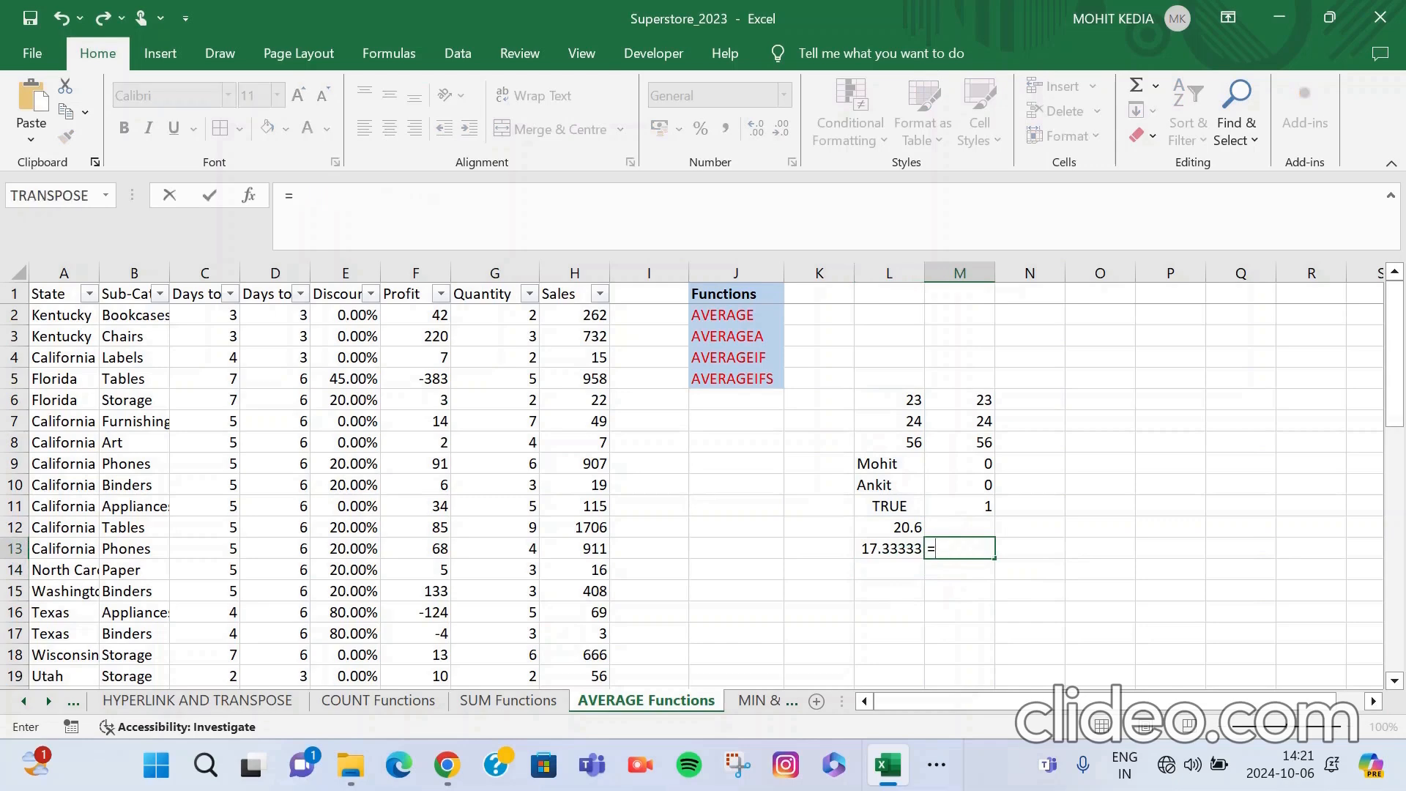
text(AVER)
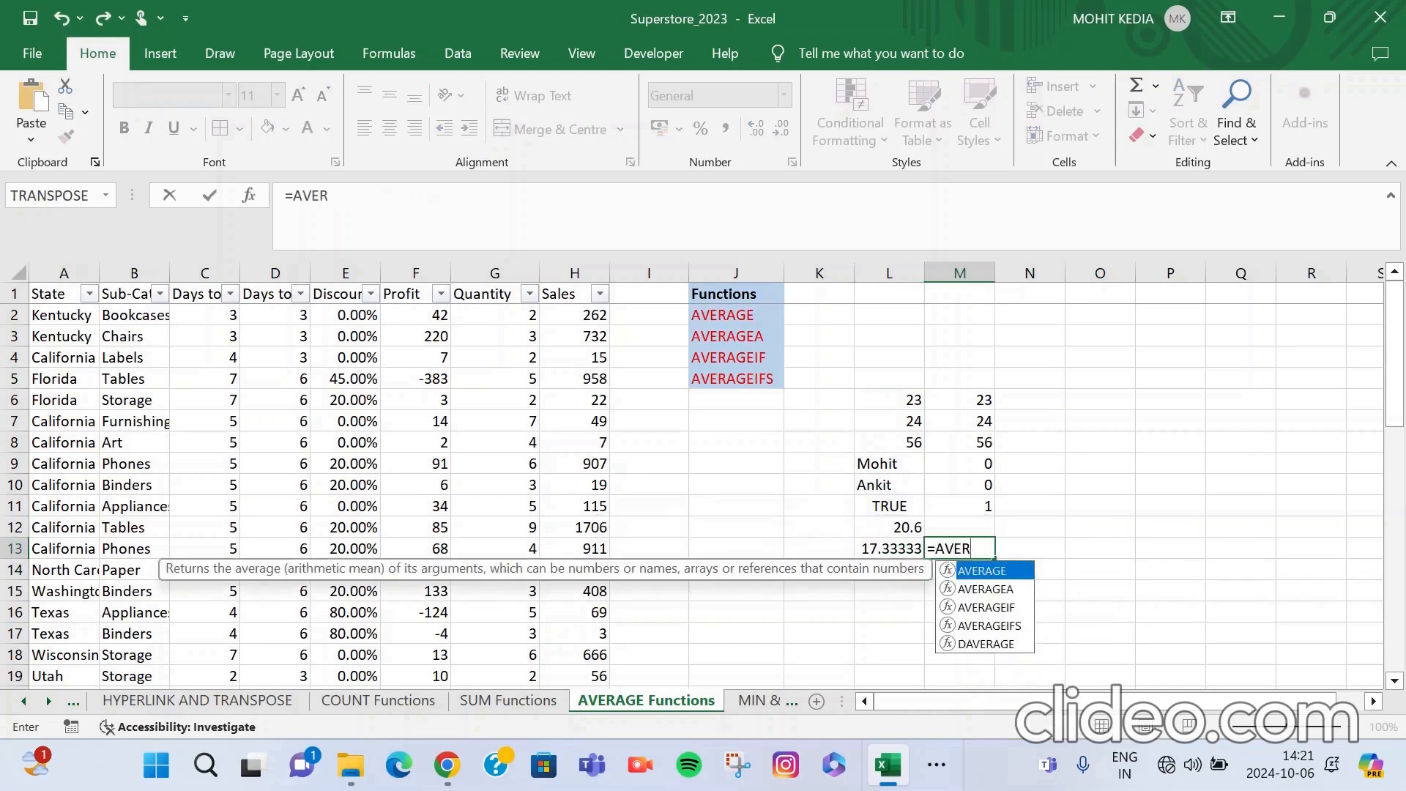
key(Down)
key(Tab)
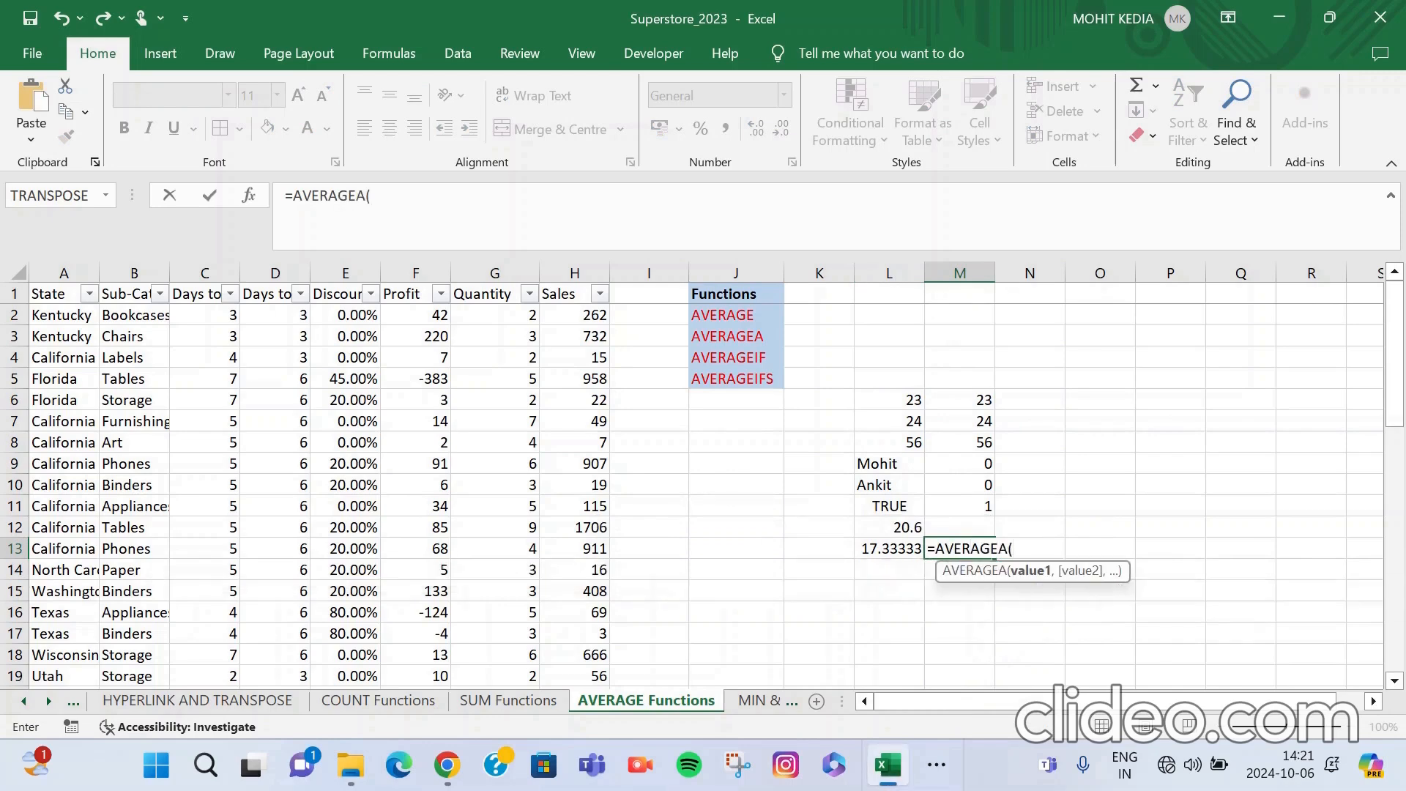
drag(967, 400, 978, 508)
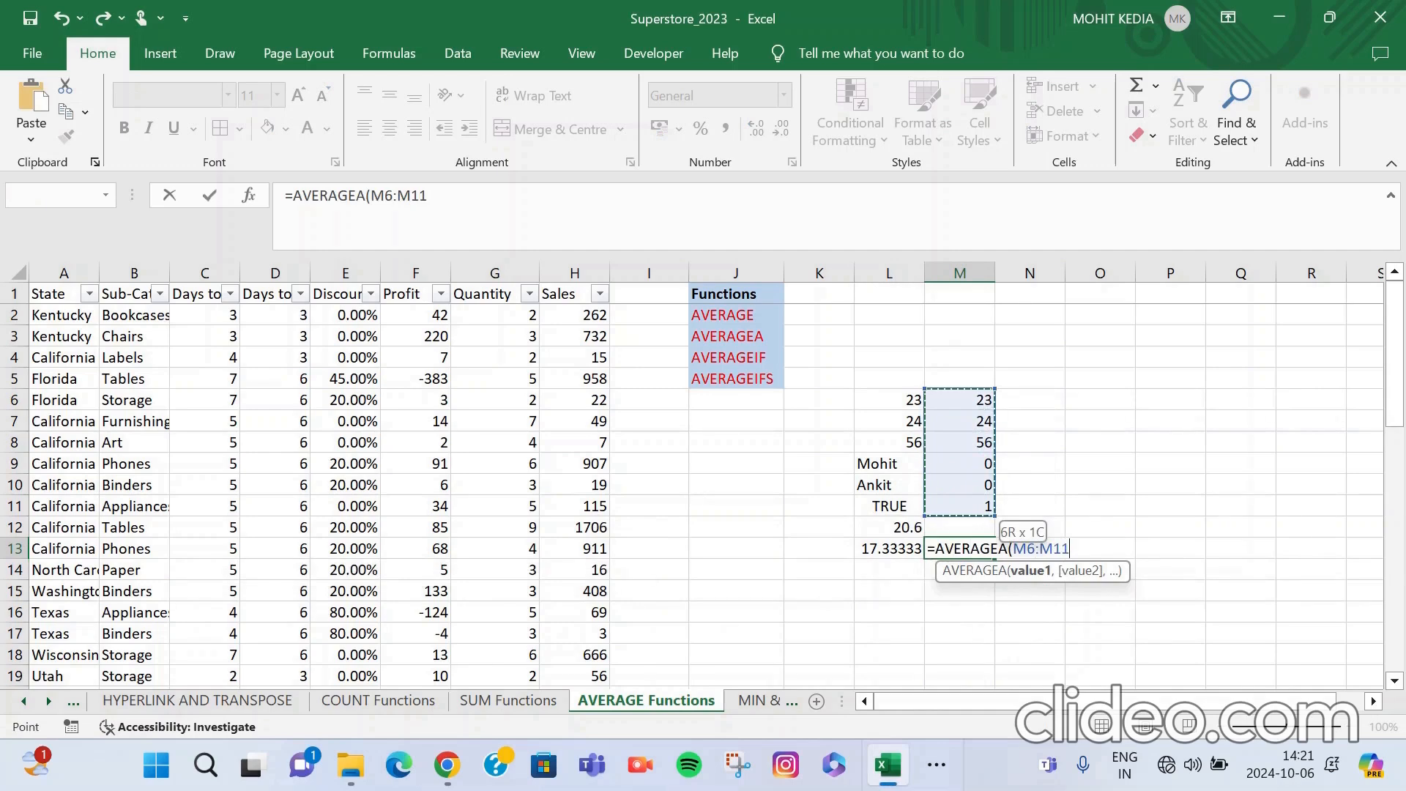
text())
key(Return)
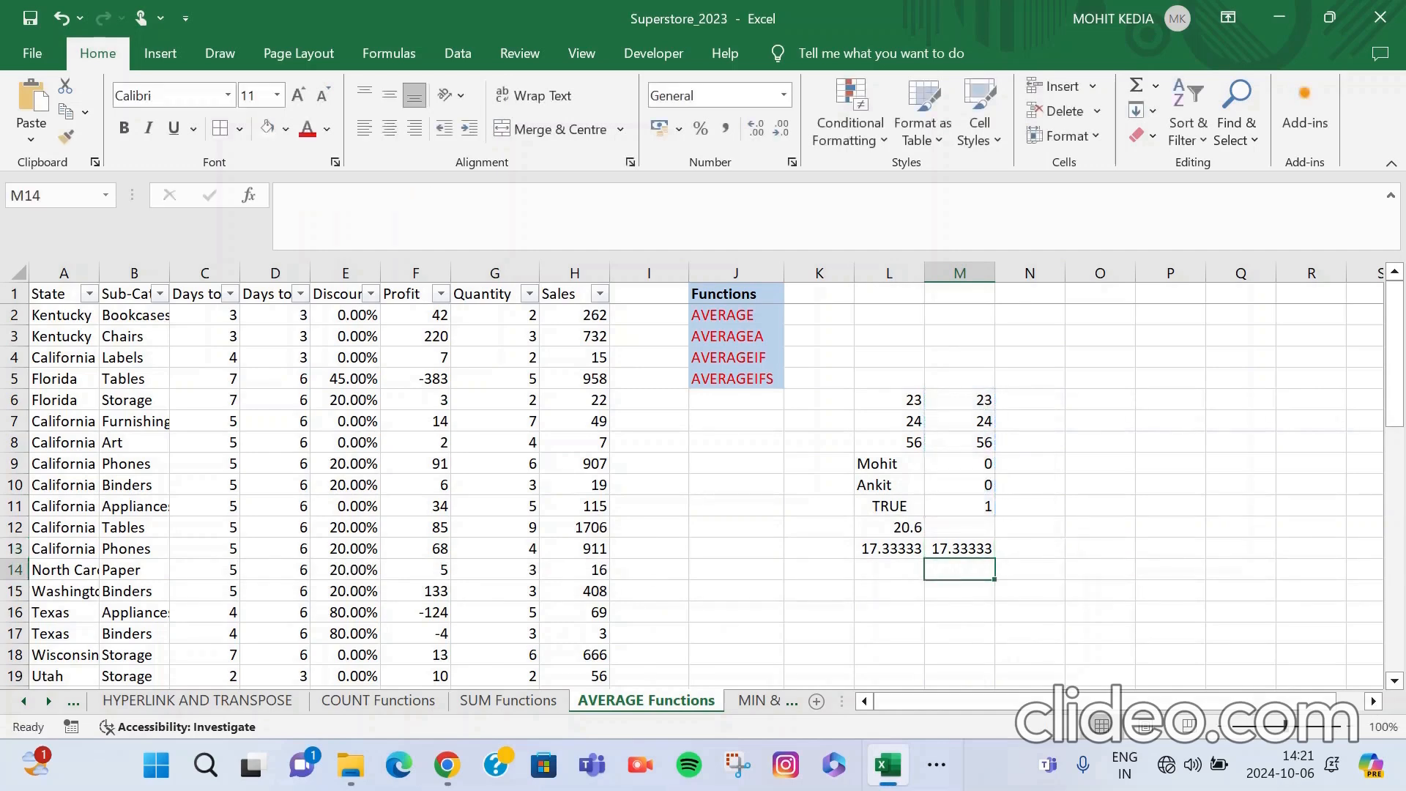
Inspect the AVERAGEA formula in H45 and the Sales range it references.
scroll(703, 483, down, 9)
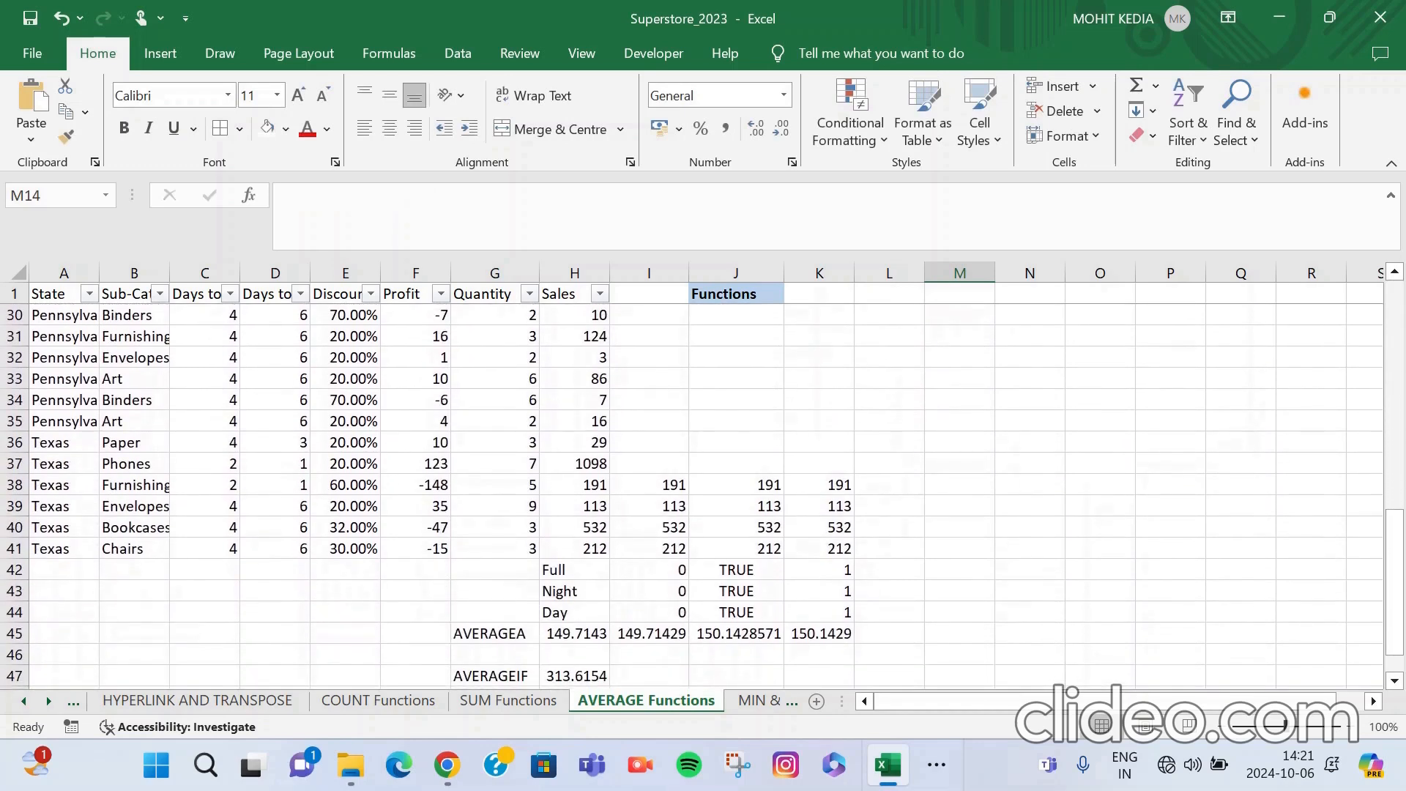
scroll(691, 494, down, 1)
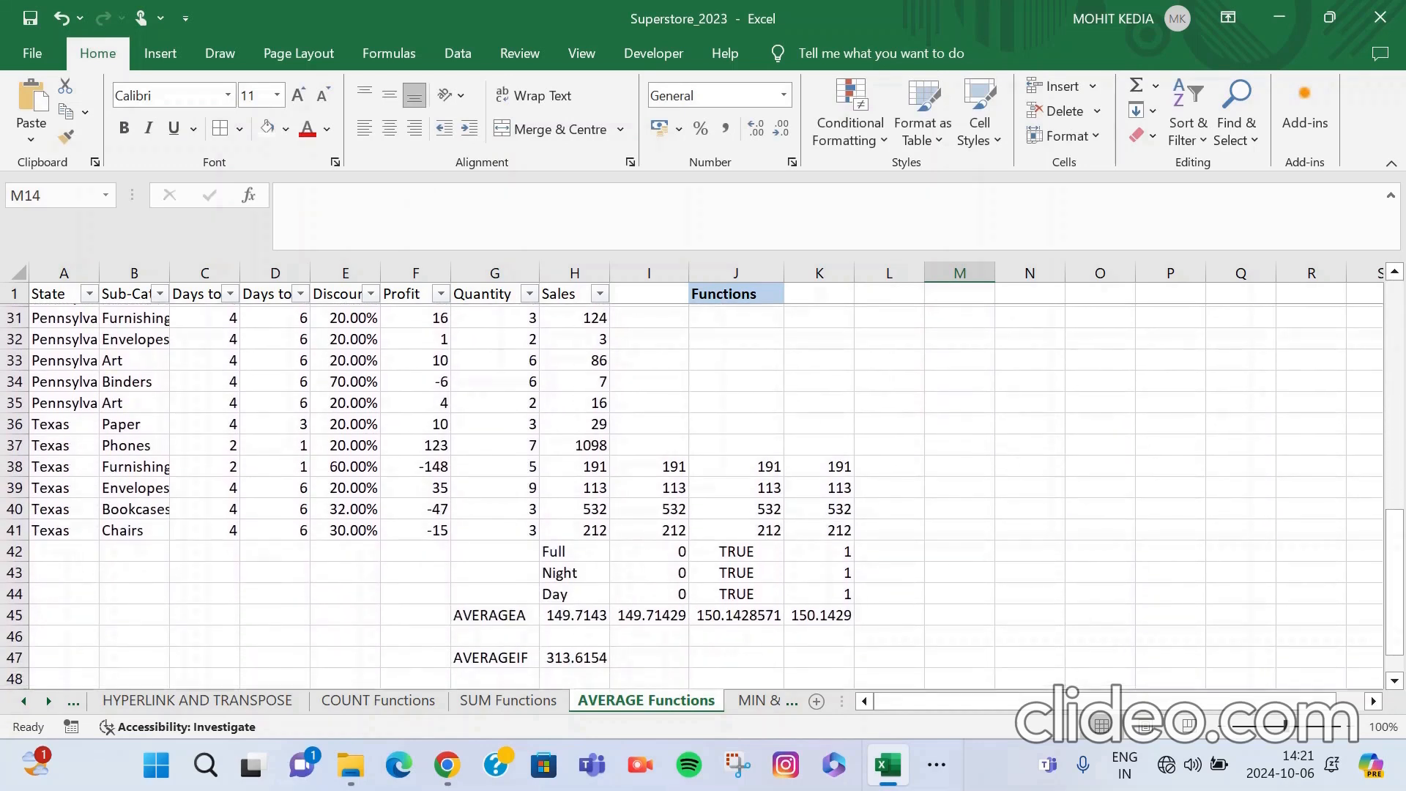
scroll(692, 494, down, 2)
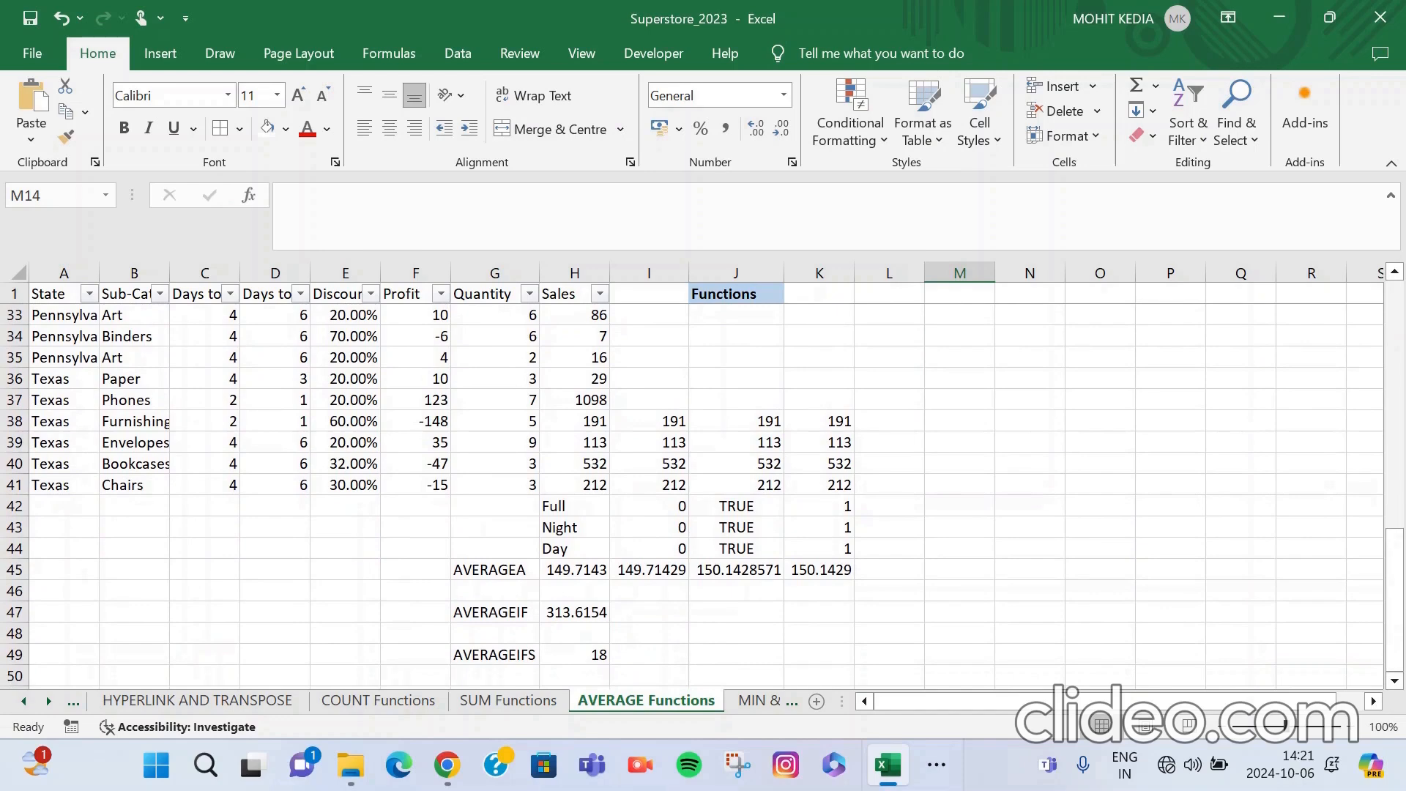
click(574, 570)
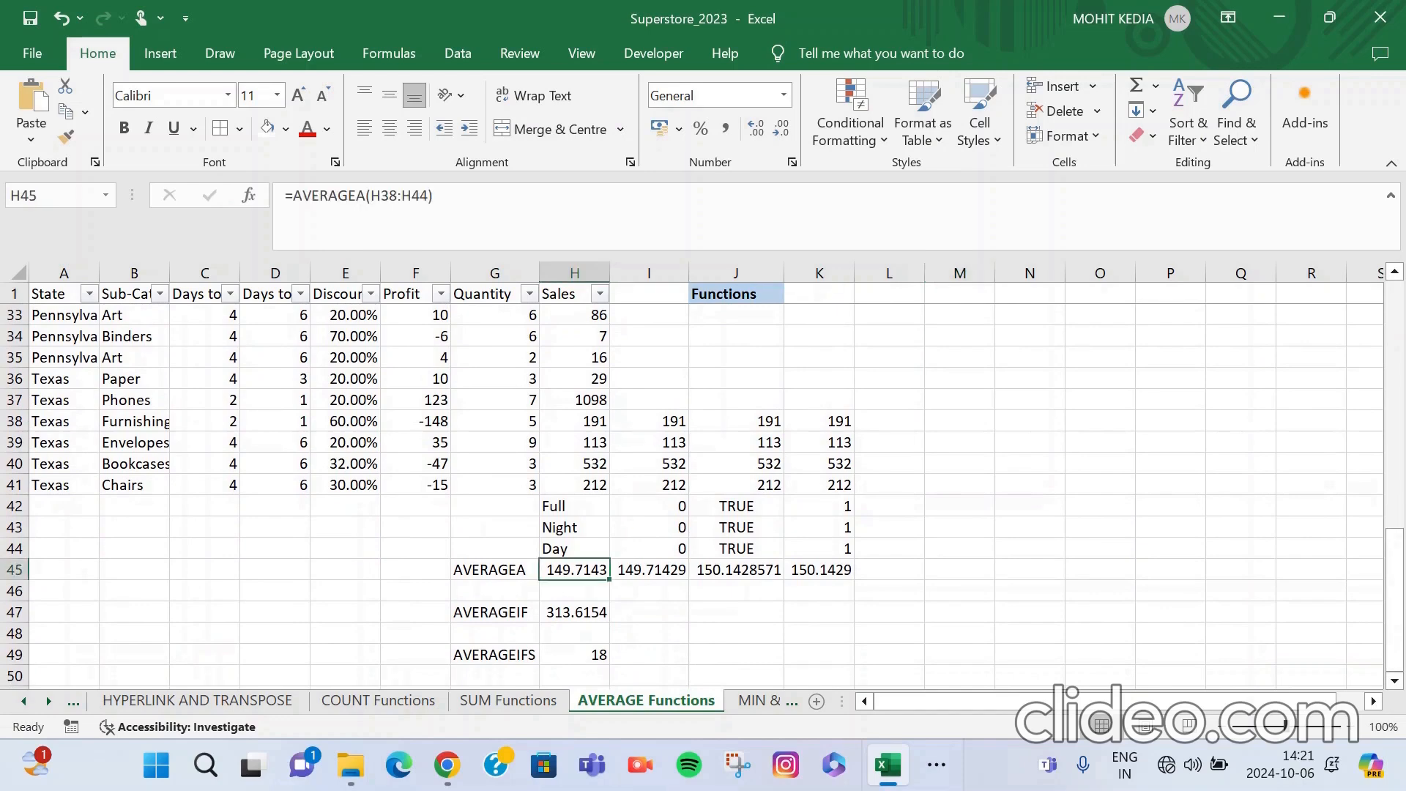
double_click(585, 569)
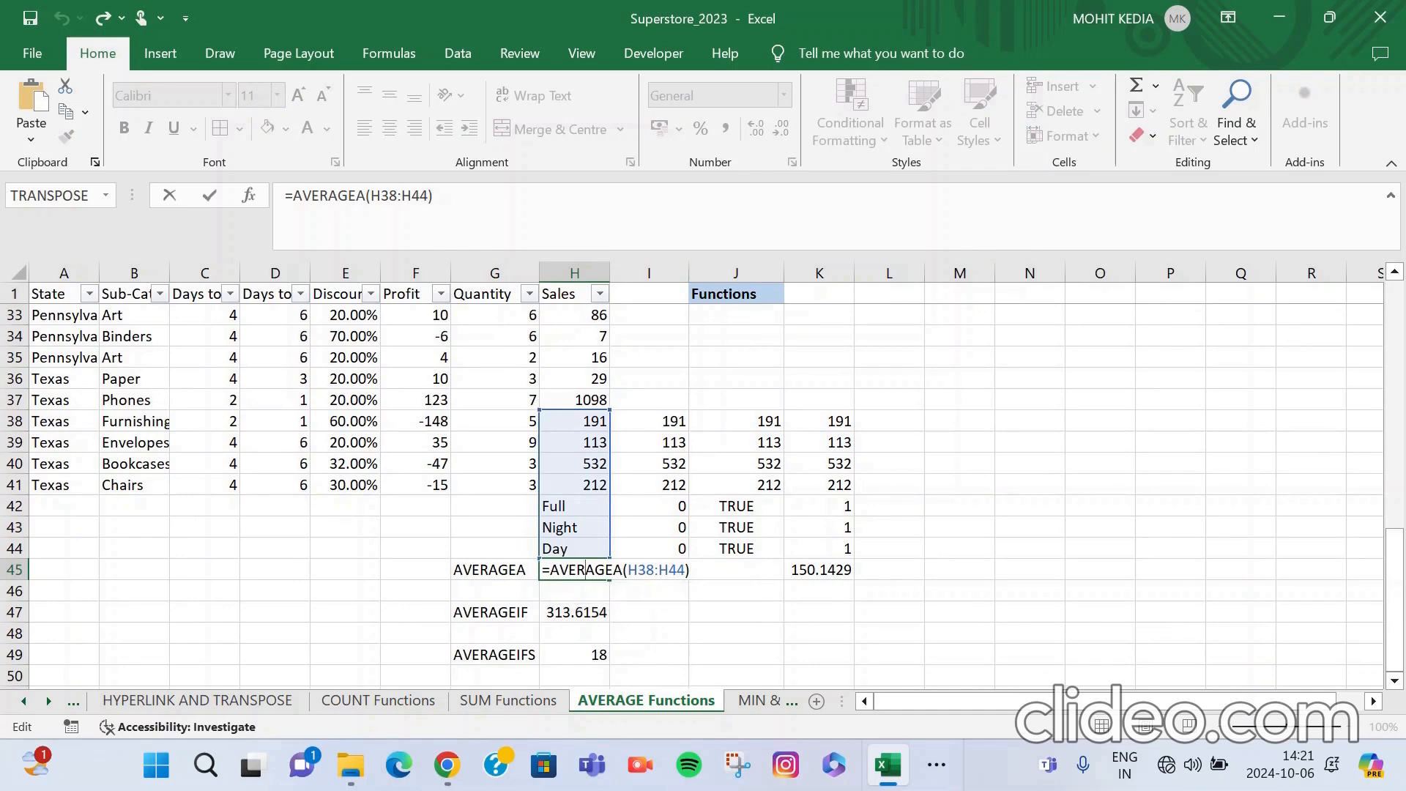
key(Return)
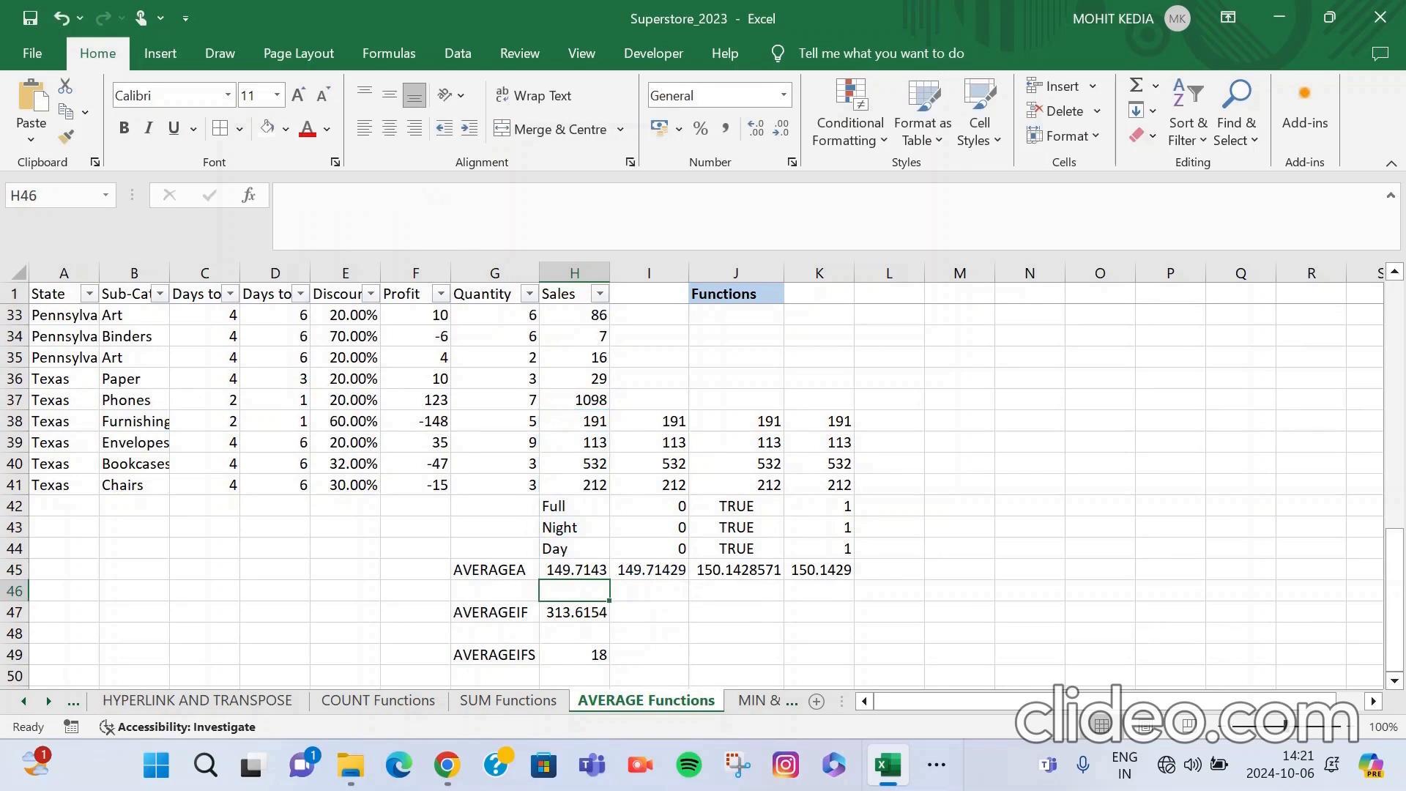
Inspect the AVERAGEA formulas in I45 and K45 for the numeric comparison columns.
click(649, 570)
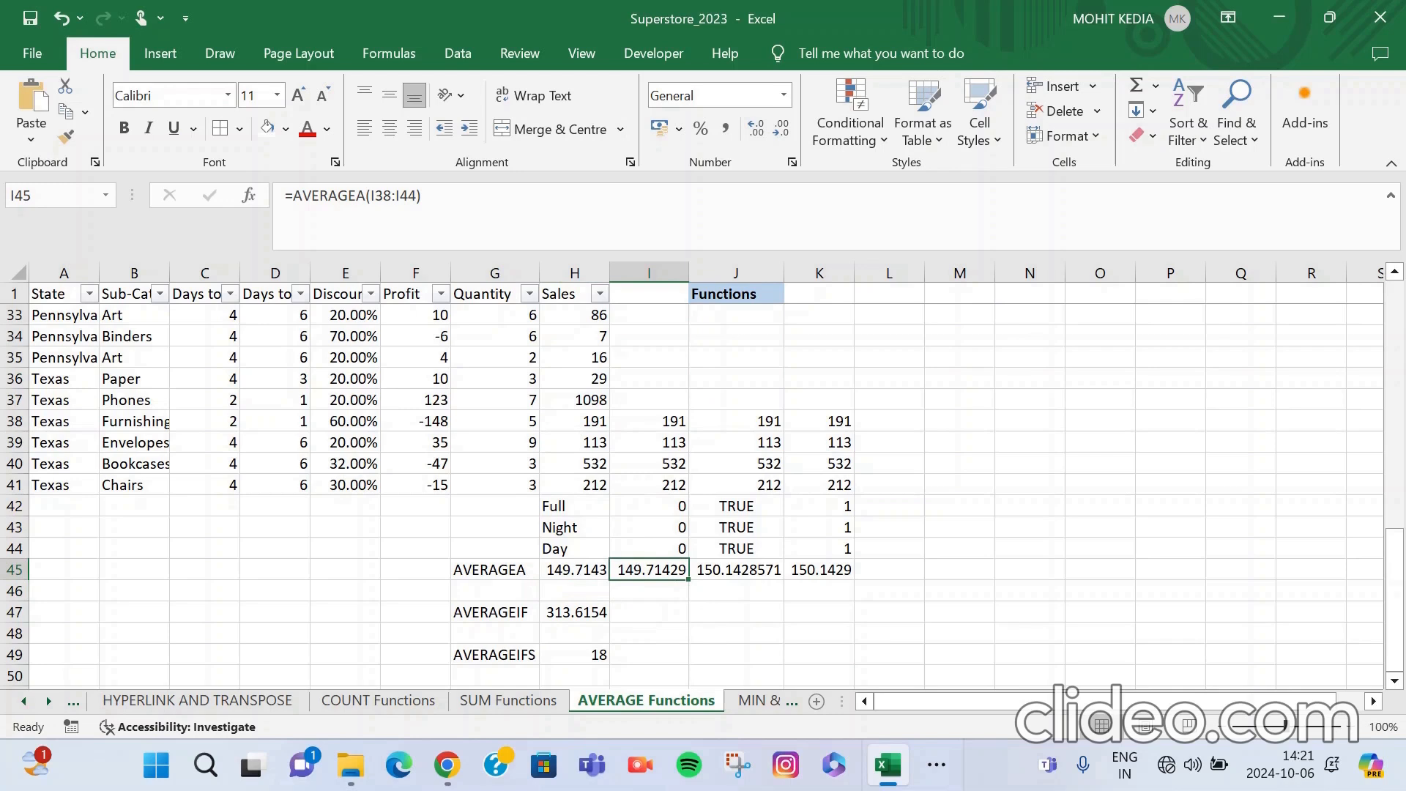
click(821, 570)
double_click(821, 570)
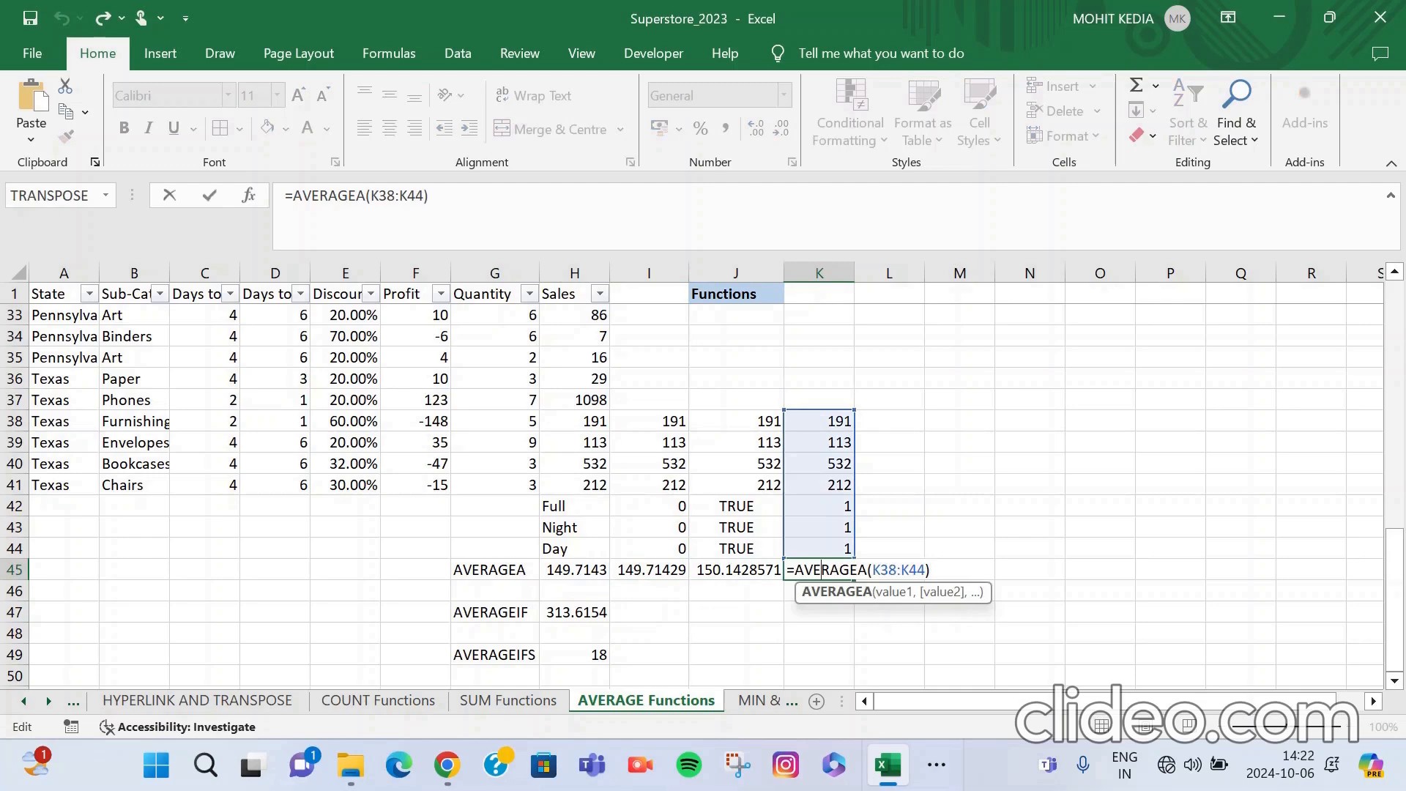
click(736, 591)
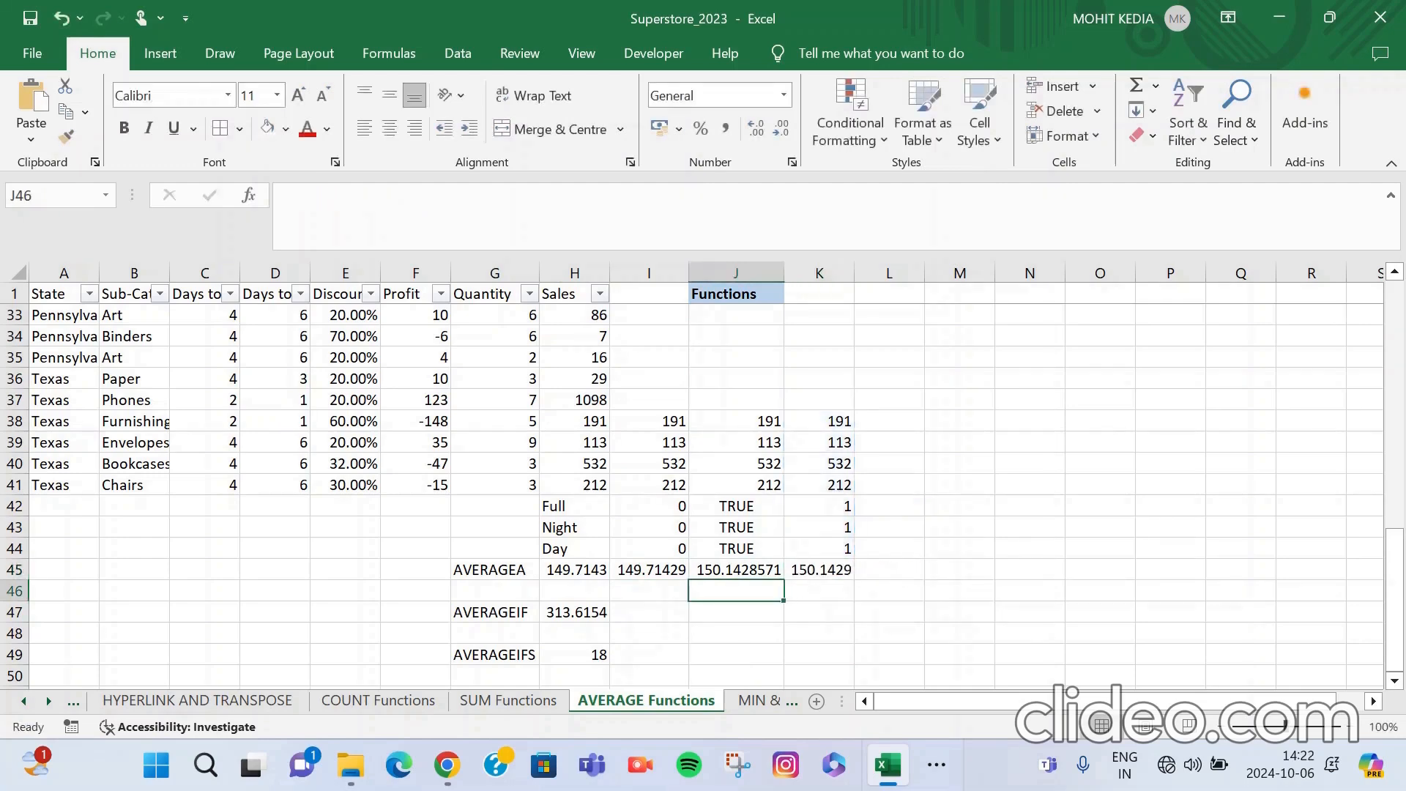
Select the Sales numbers in H38:H41 and extend the selection through the text entries to H44 to compare their quick averages.
drag(575, 421, 574, 484)
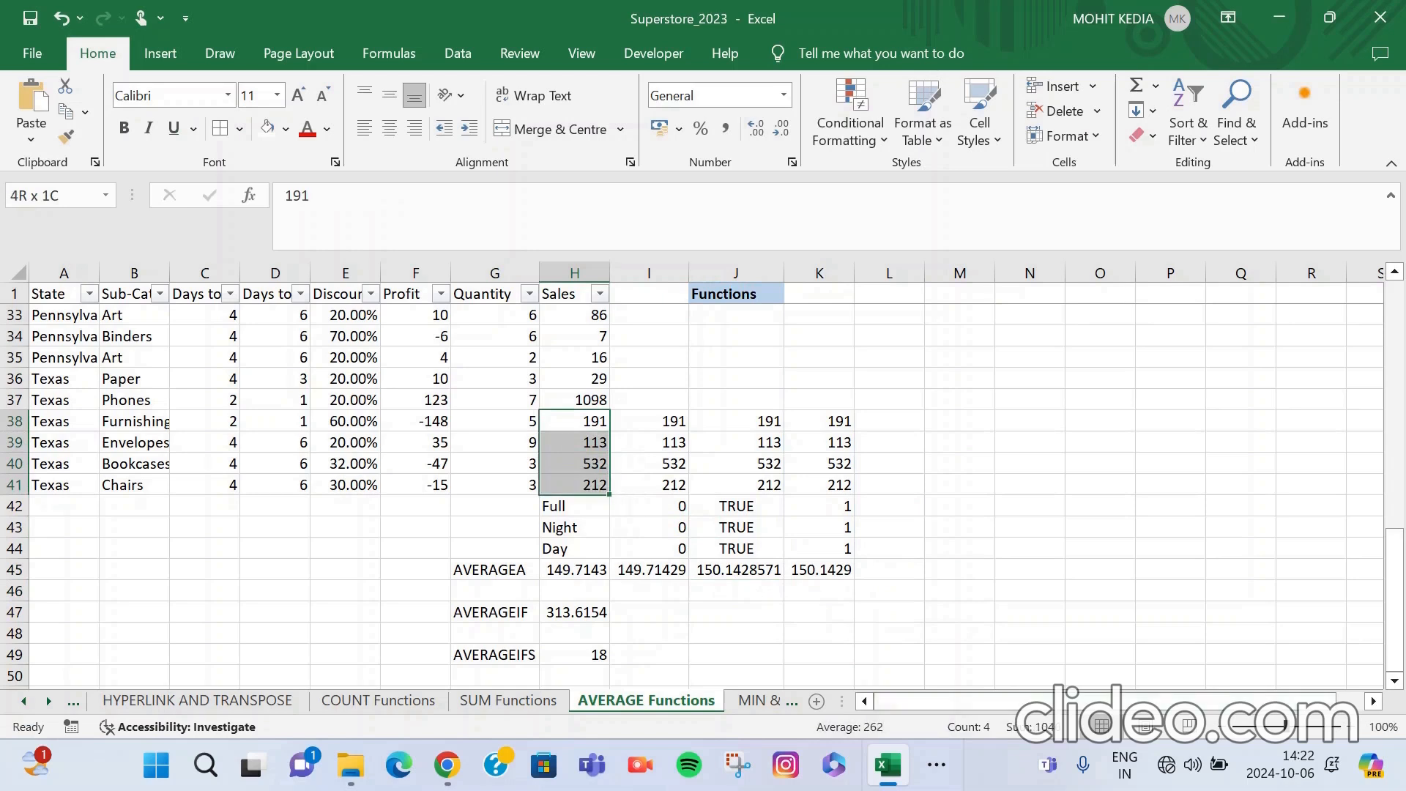
key(shift+Down)
key(shift+Down)
key(shift+Down)
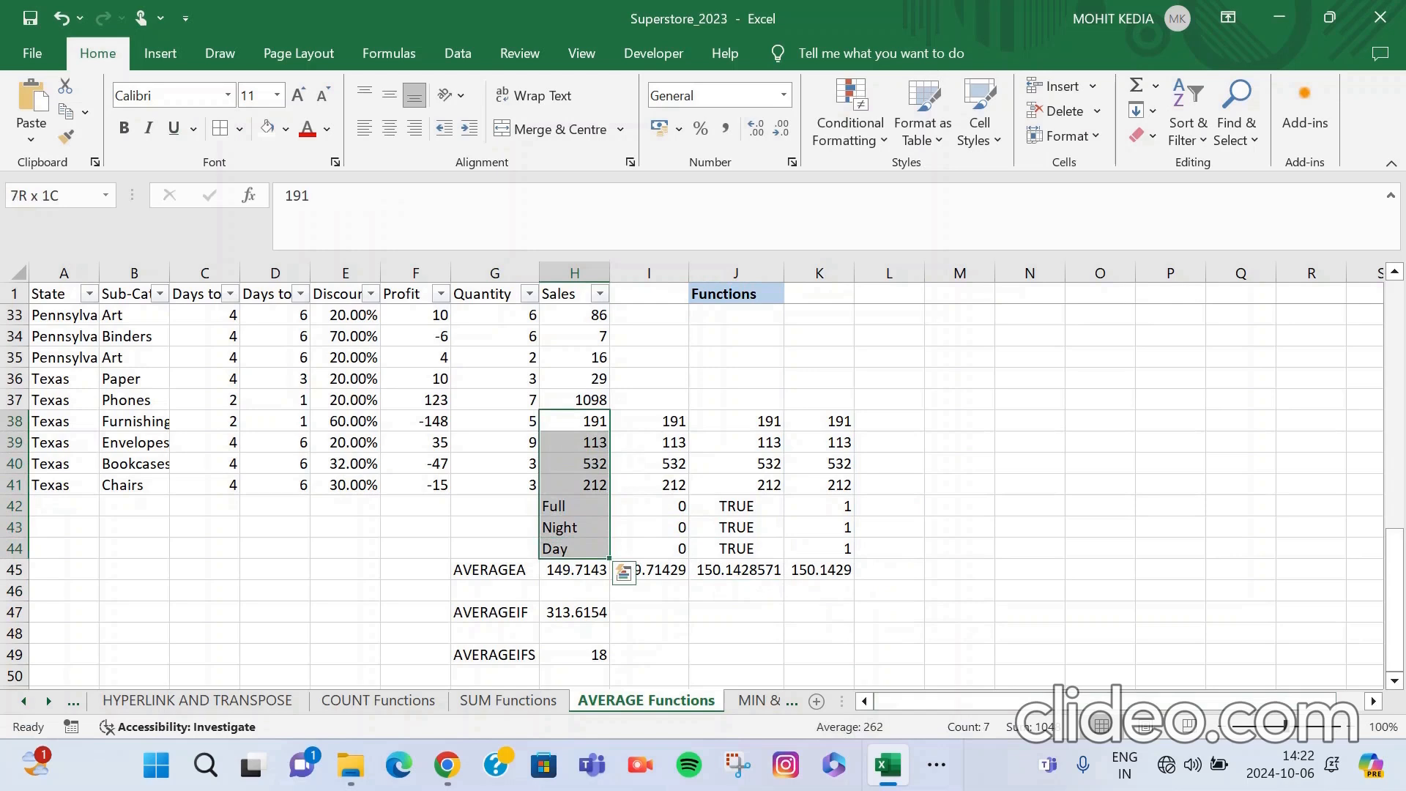
Start an AVERAGEIF formula in I47, modelled on the one in H47, with the State cells A2:A41 as the criteria range.
click(575, 612)
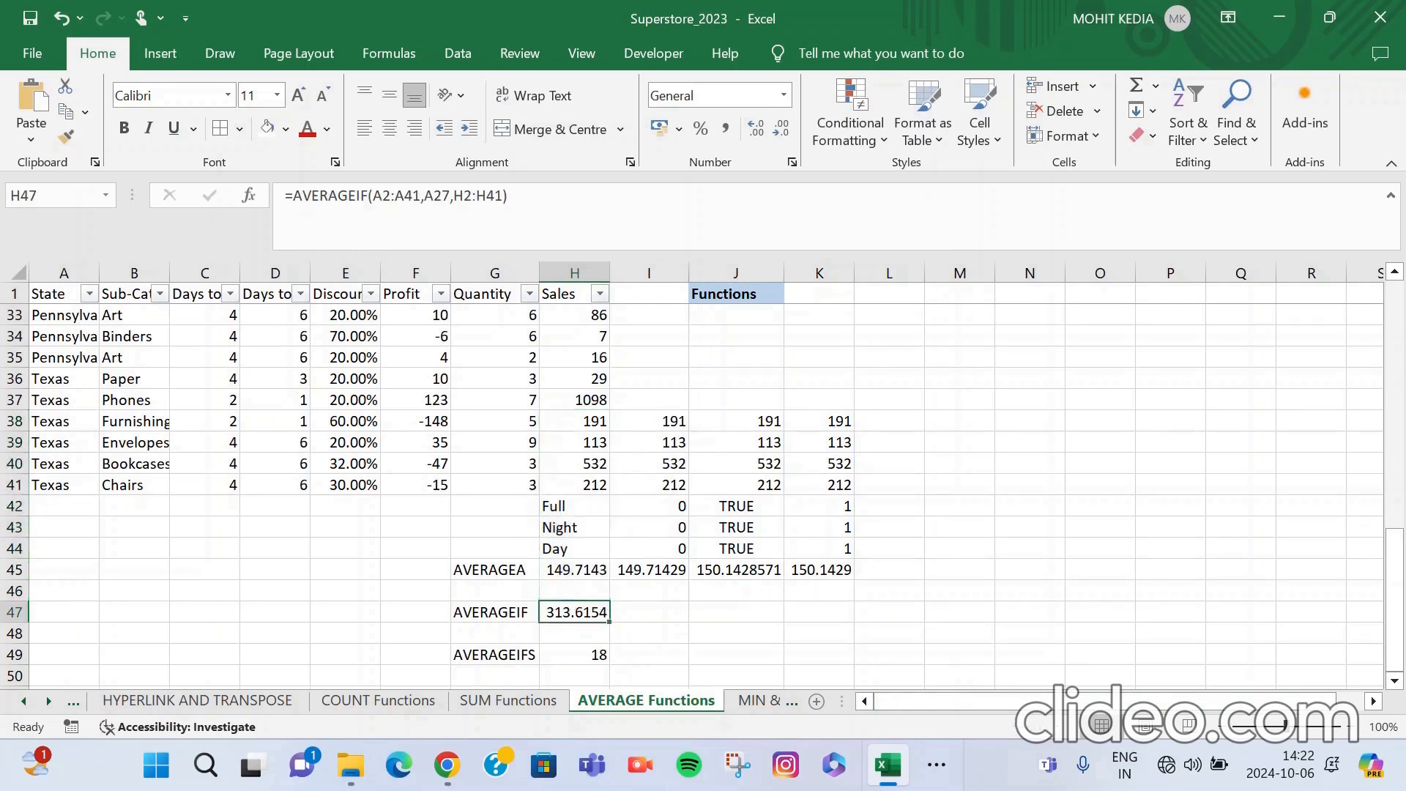
click(649, 613)
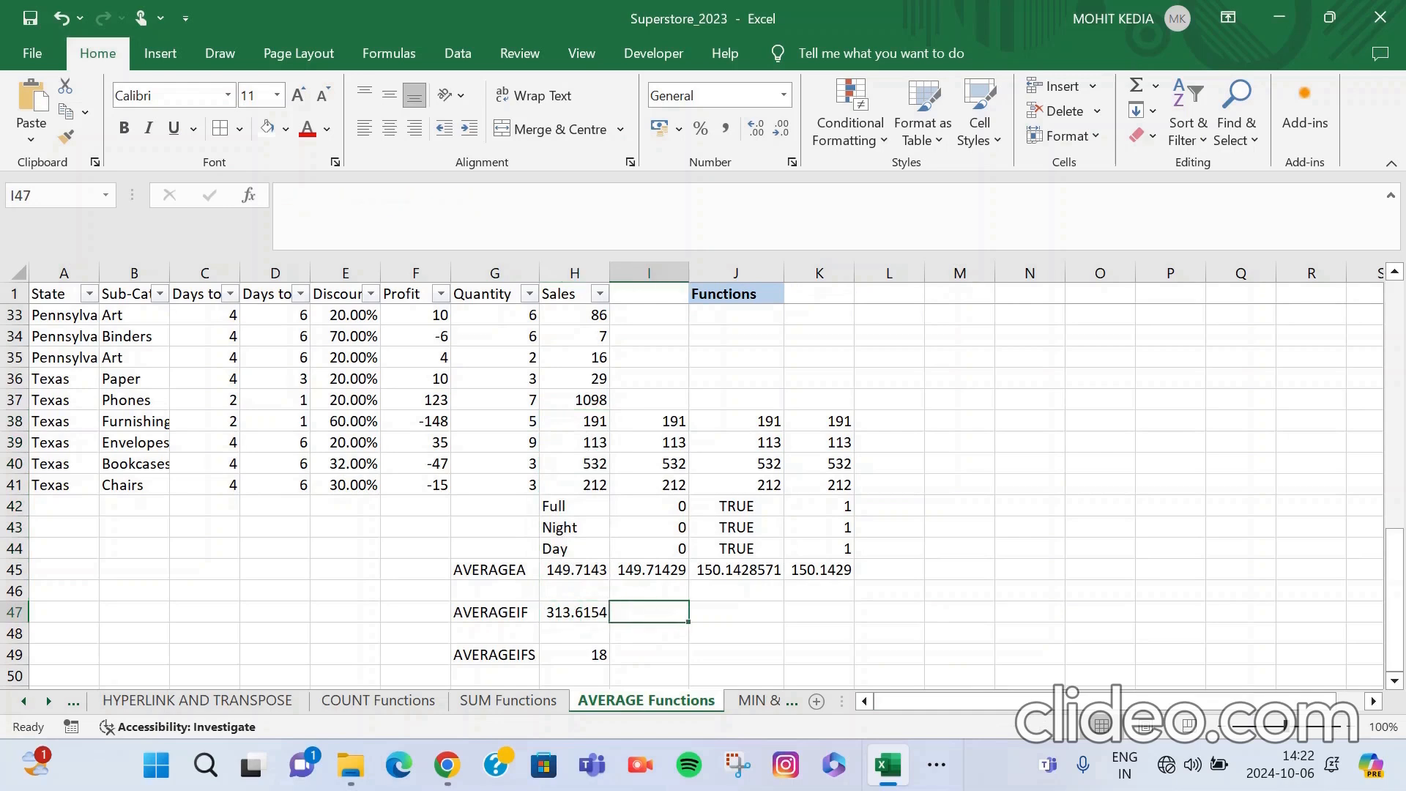
text(=AVER)
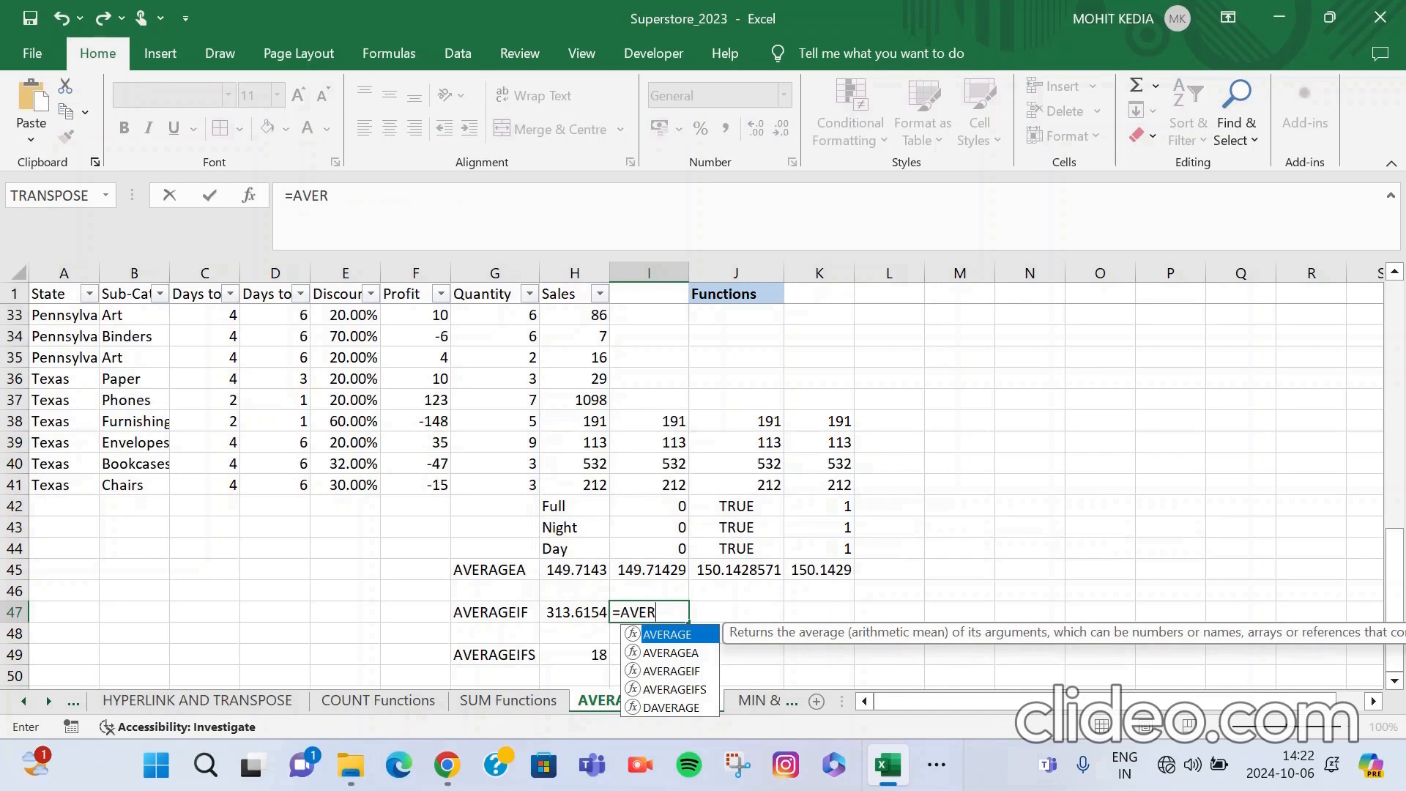
key(Down)
key(Down)
key(Tab)
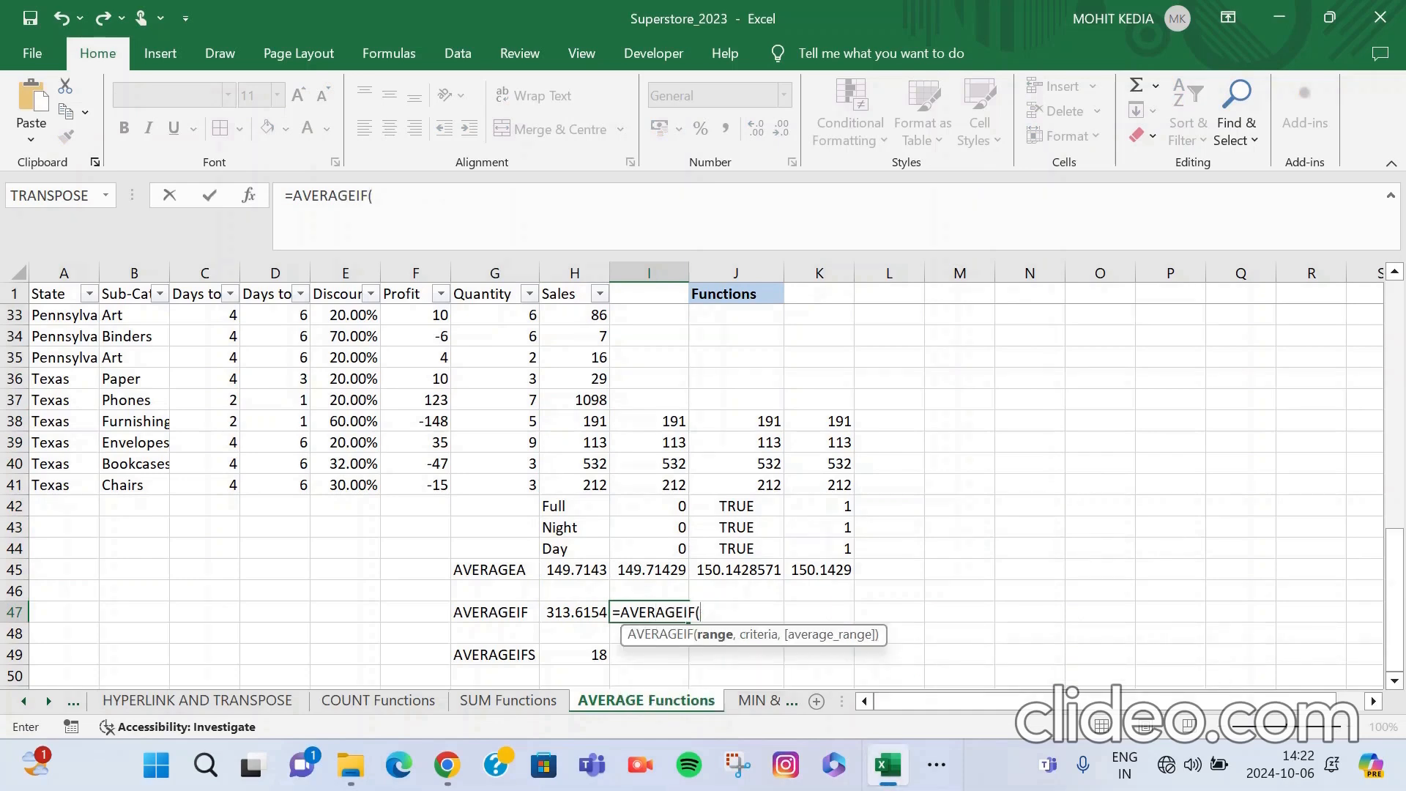
scroll(703, 483, up, 11)
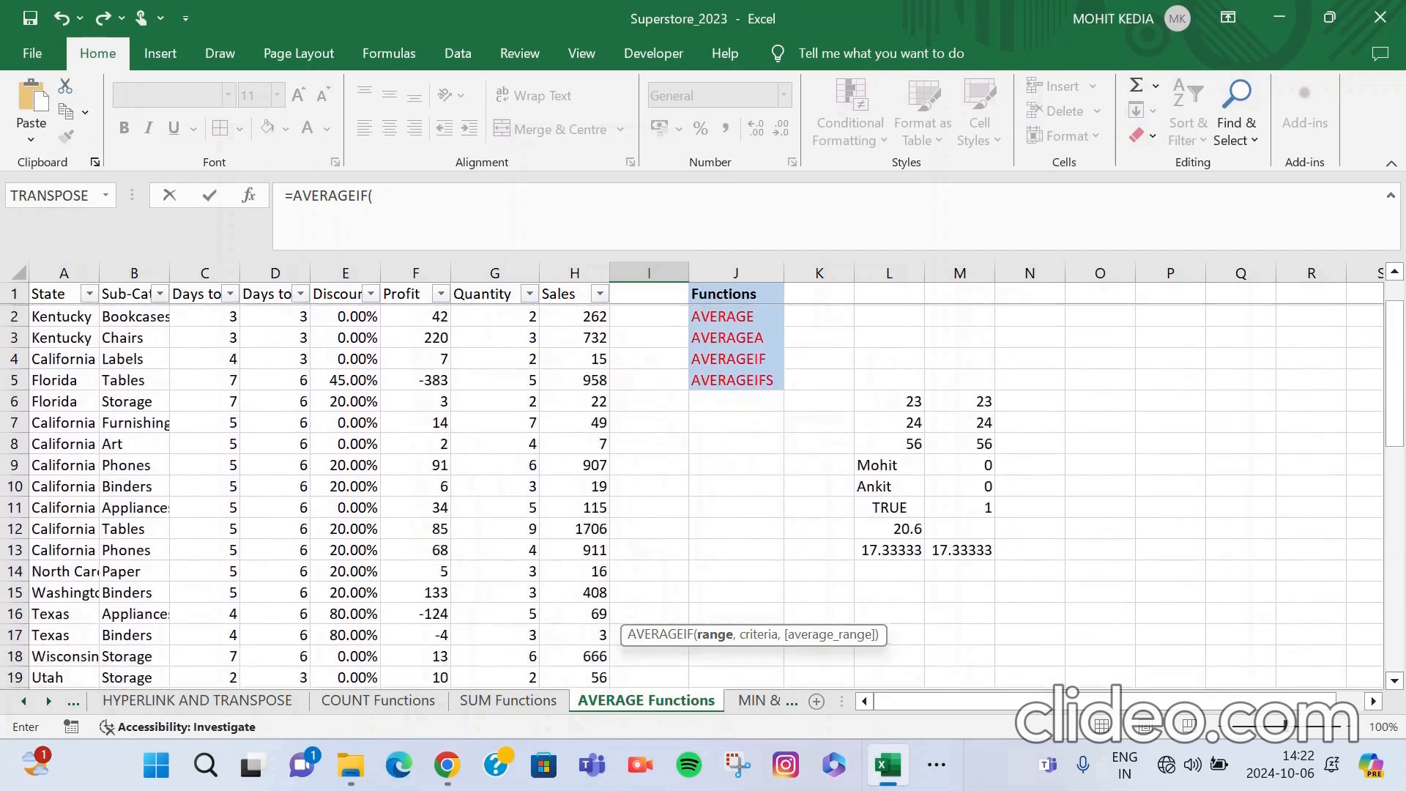
click(63, 336)
click(64, 315)
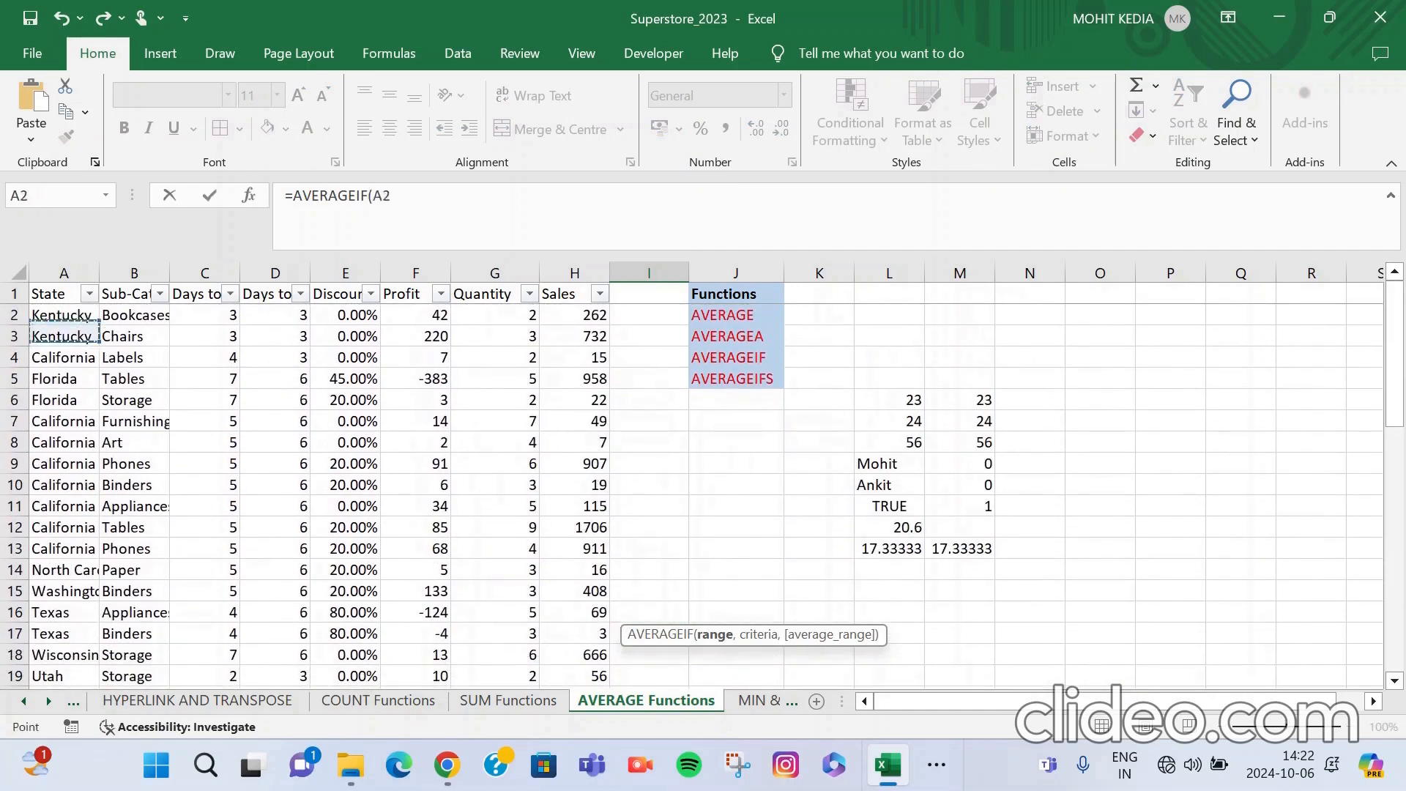
key(ctrl+shift+Down)
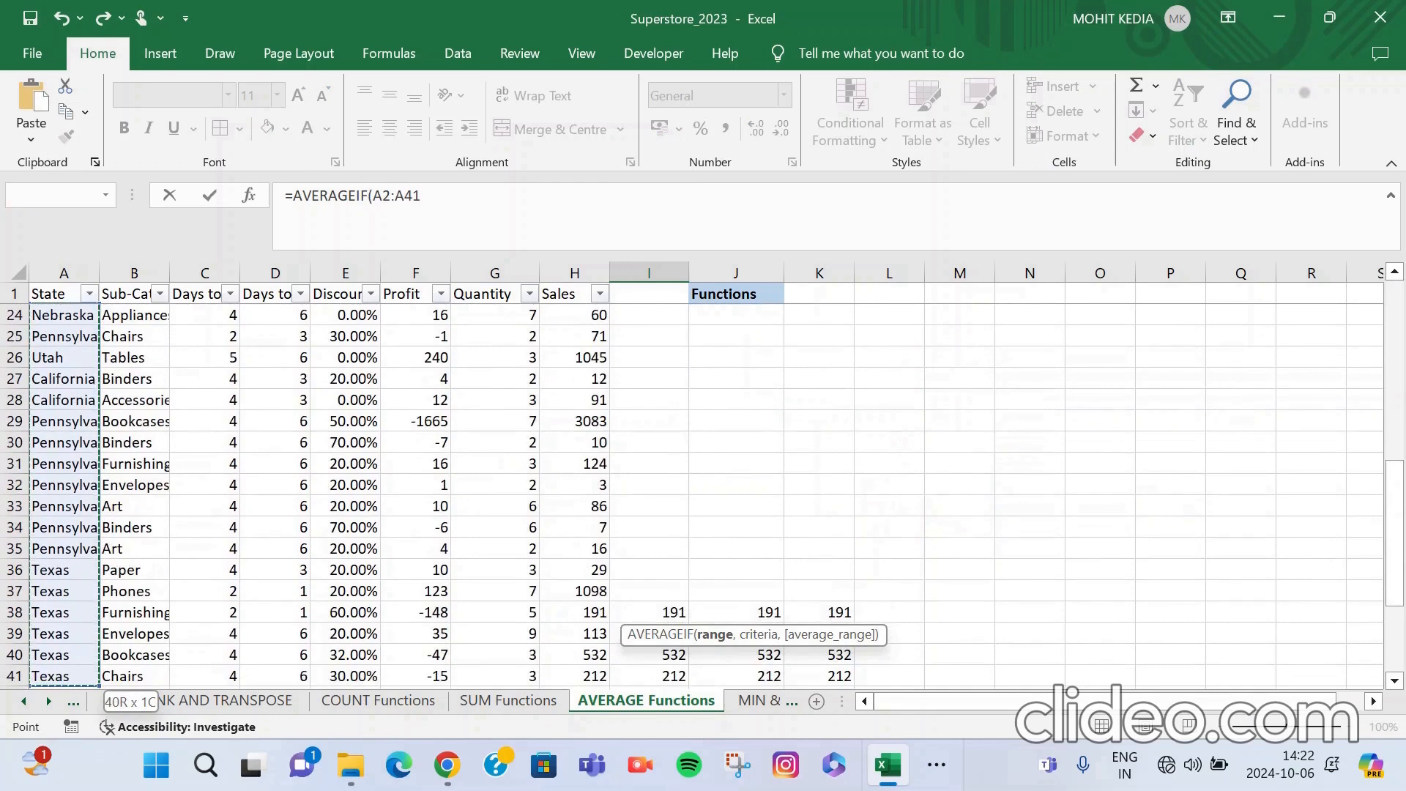
Complete the AVERAGEIF formula with A27 (California) as the criterion and the absolute Sales range $H$2:$H$41 as the average range.
text(,)
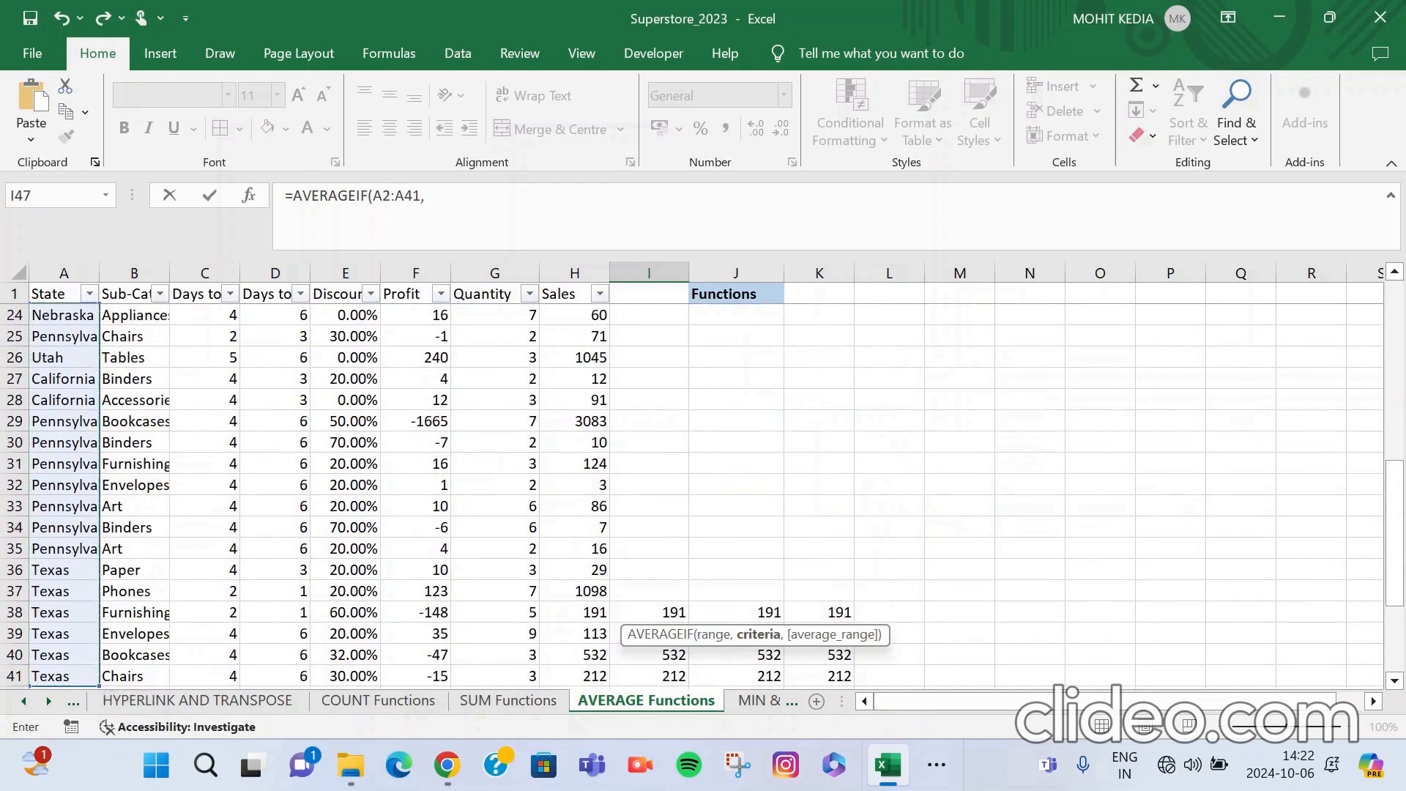
click(64, 378)
text(,)
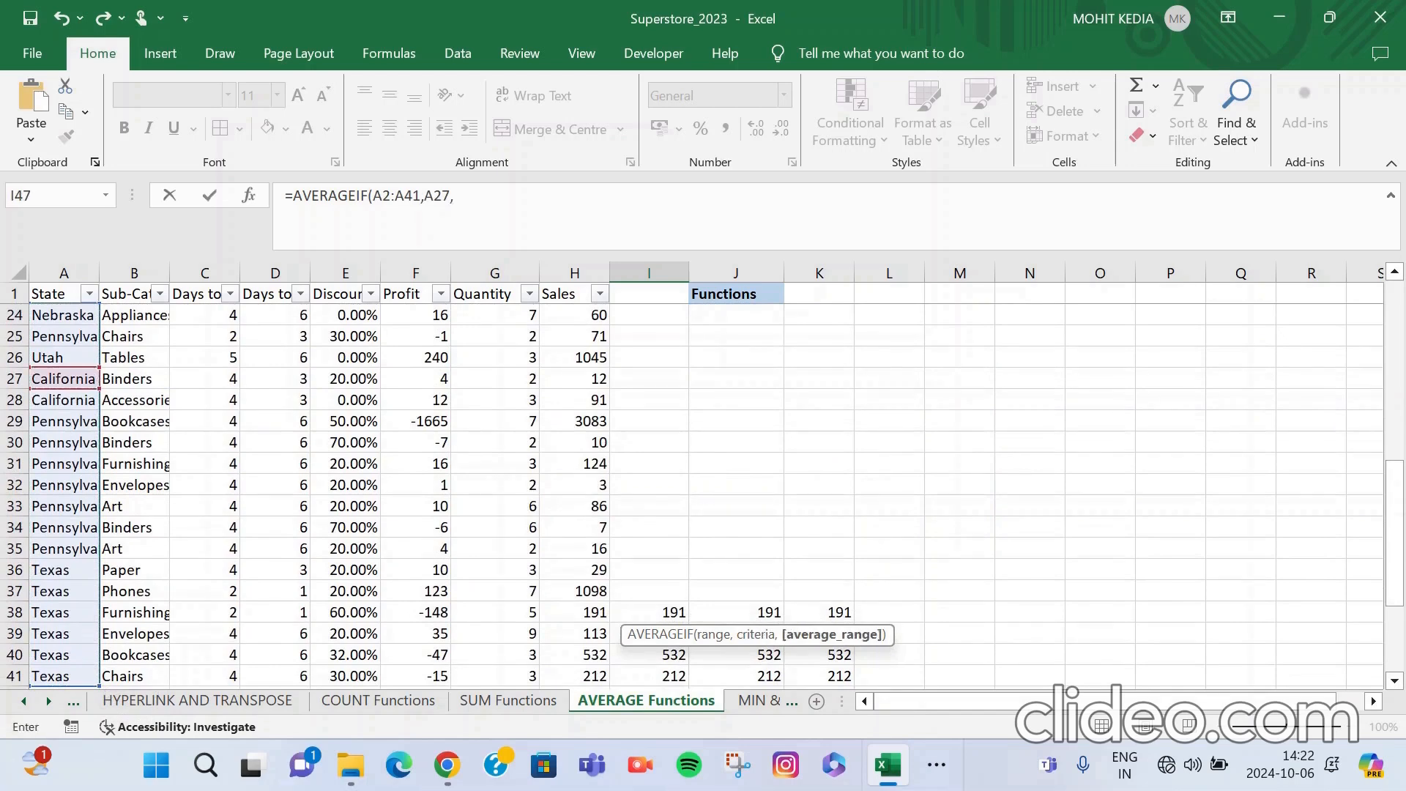
scroll(692, 498, up, 7)
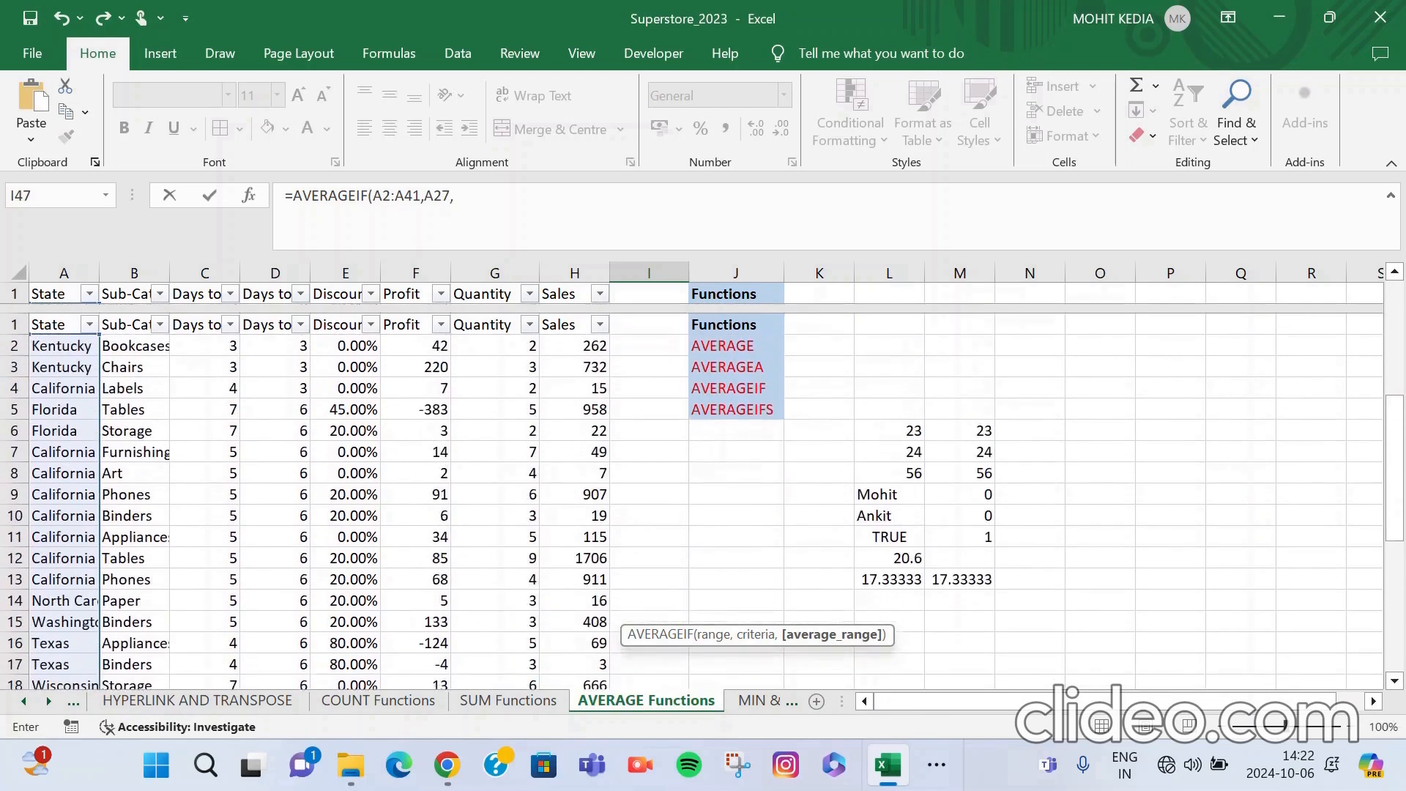
drag(574, 315, 597, 605)
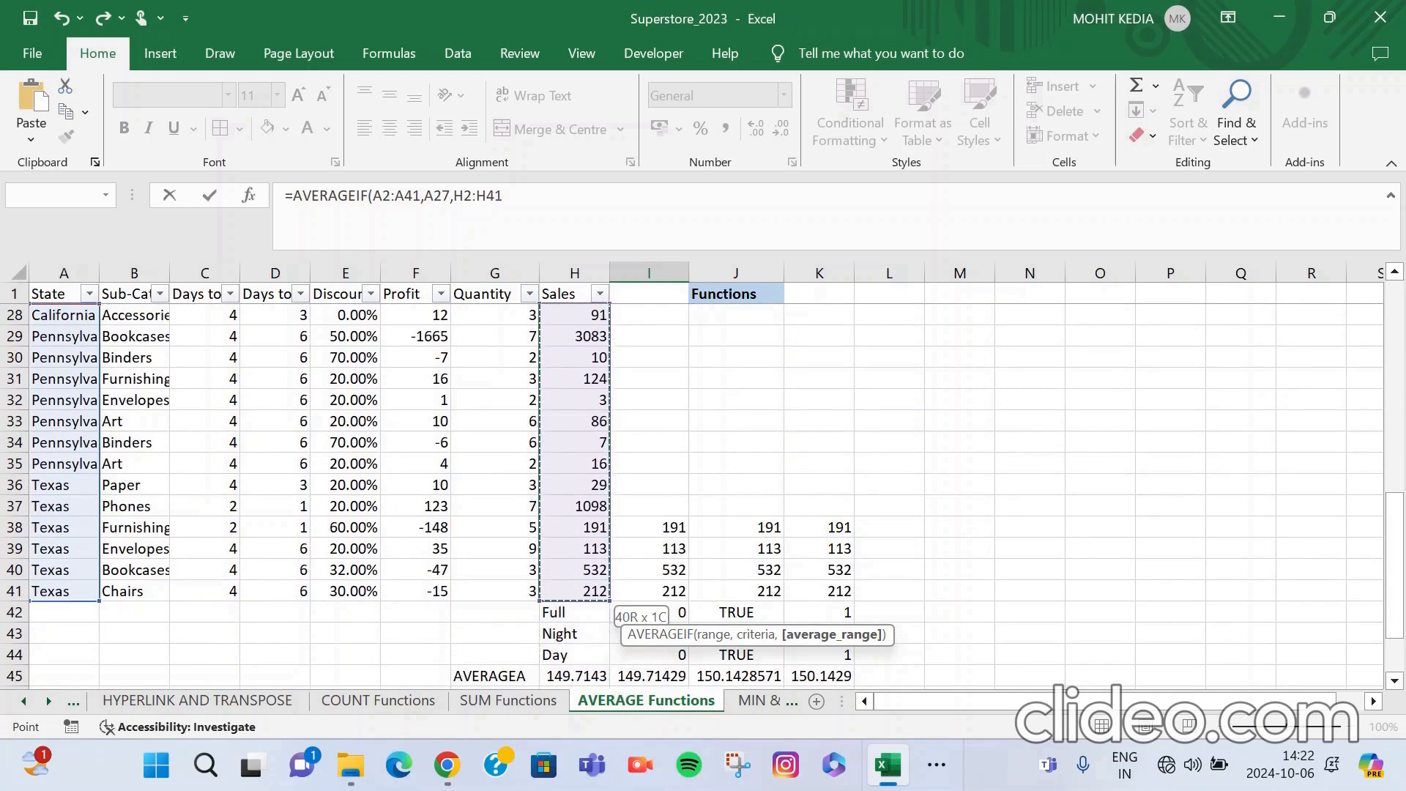
key(F4)
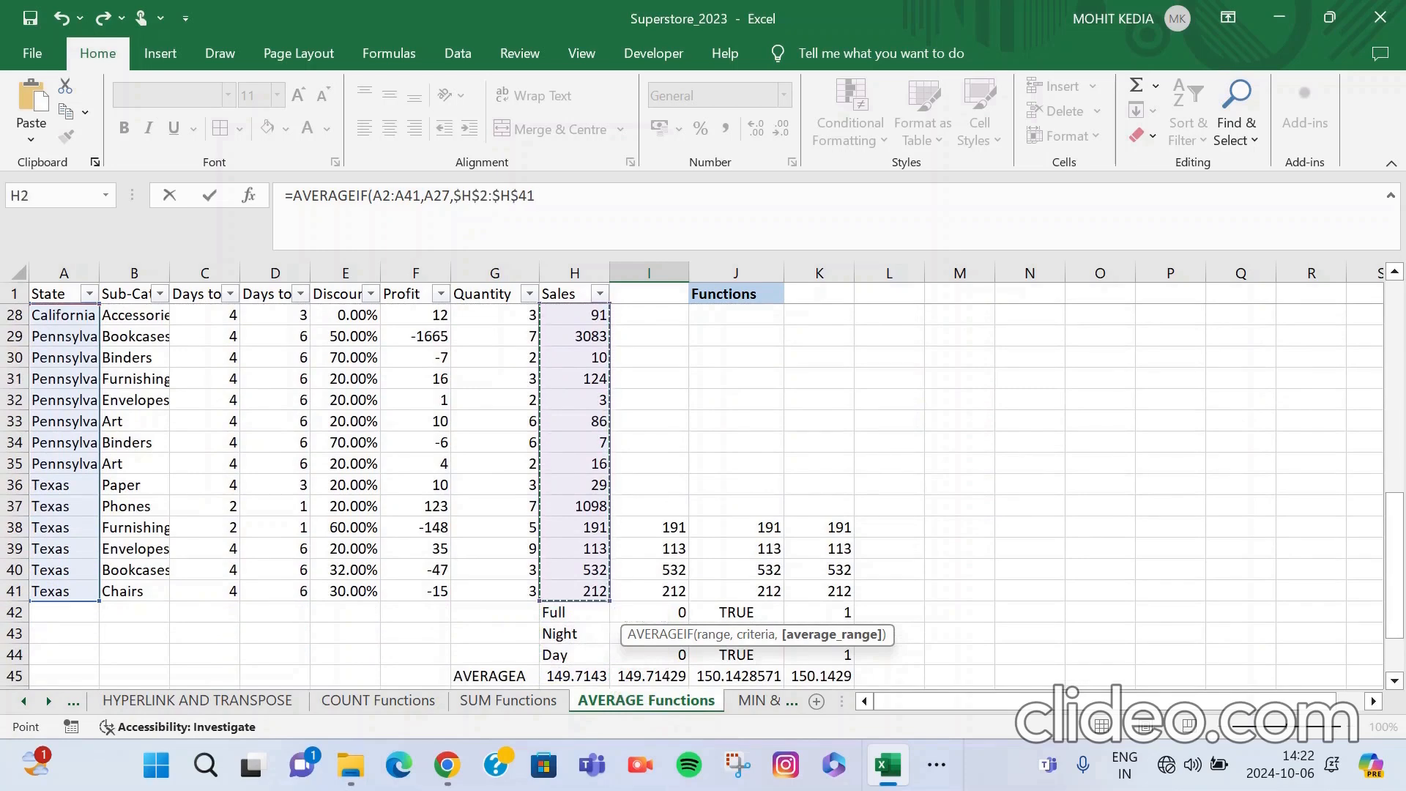
text())
key(Return)
key(Return)
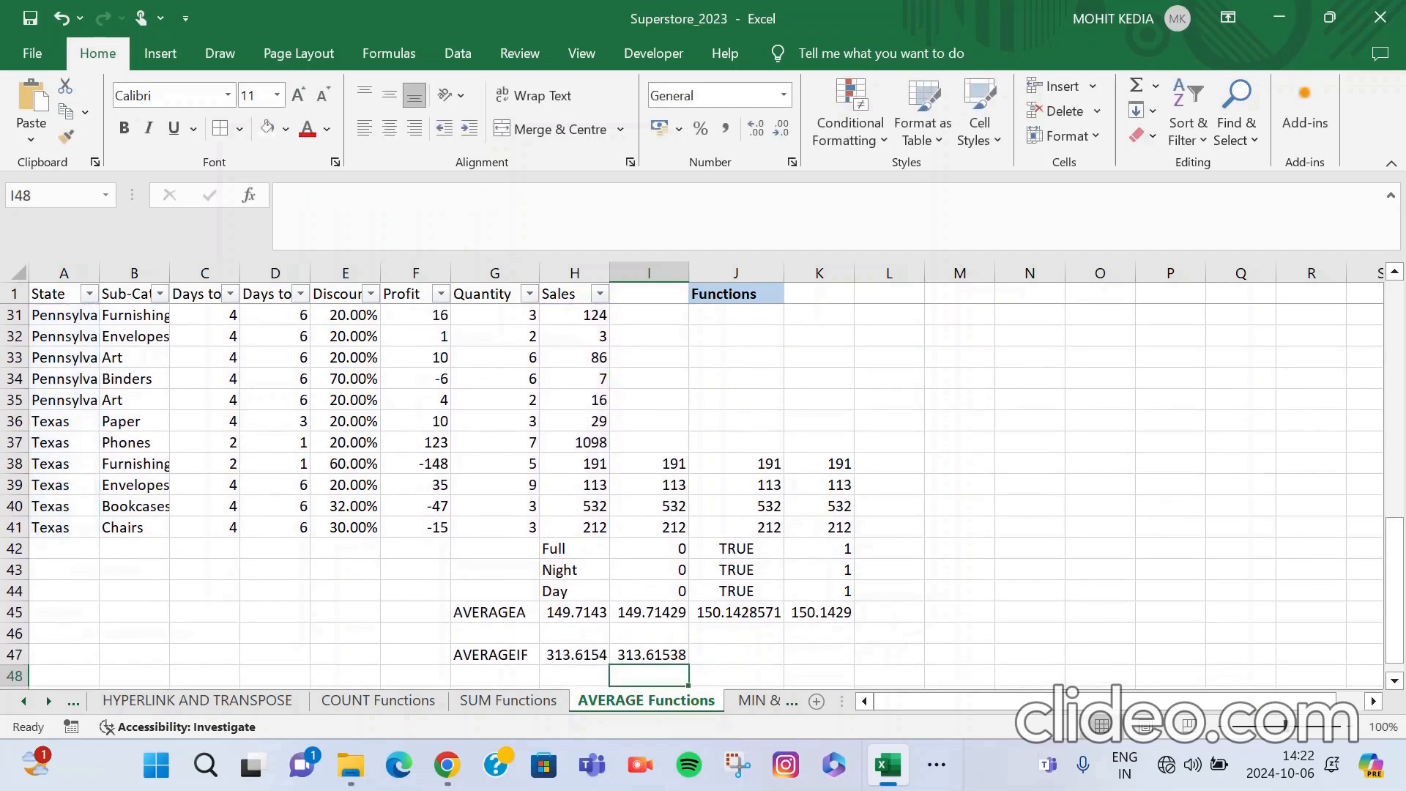
Filter the State column to show only California rows for checking the AVERAGEIF formula in H47.
click(575, 655)
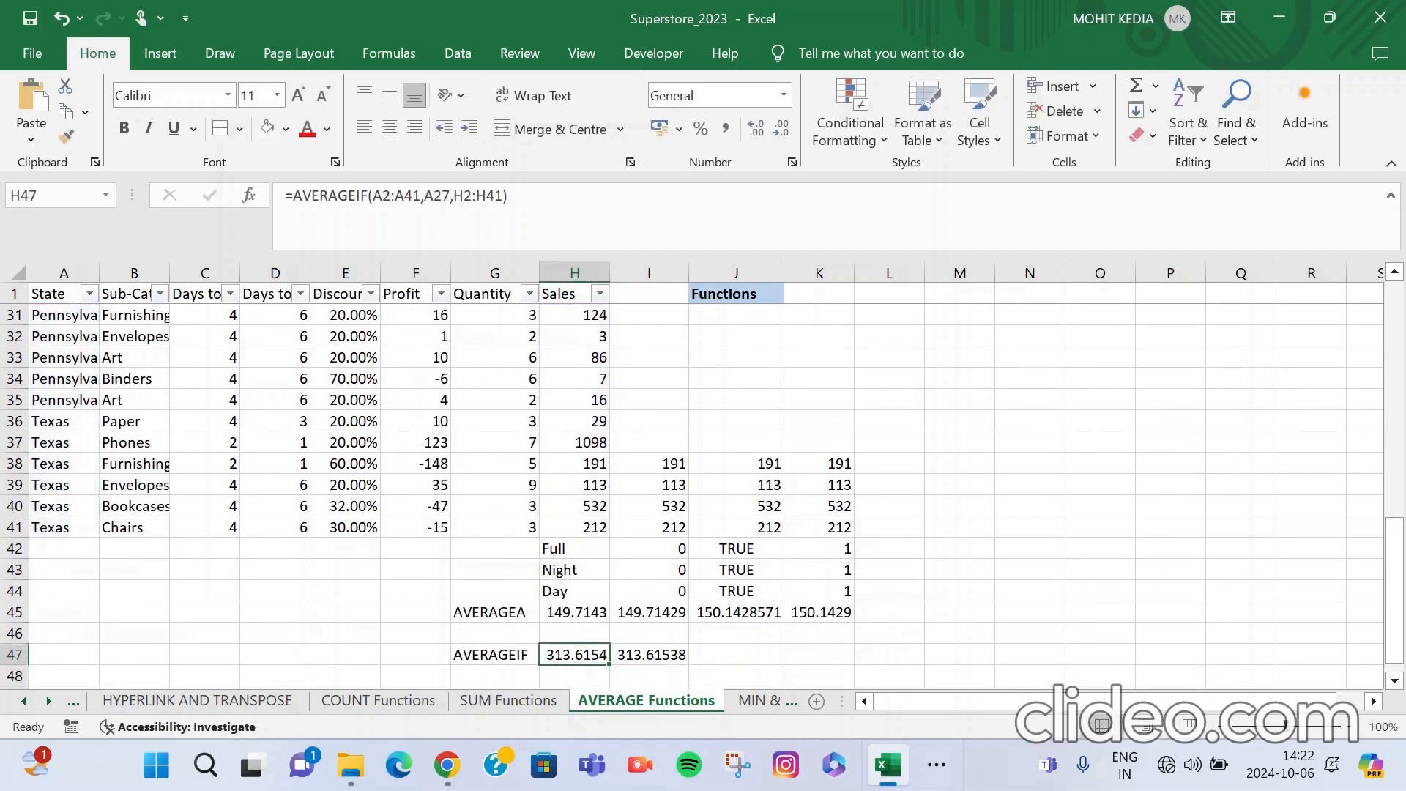
scroll(692, 494, up, 10)
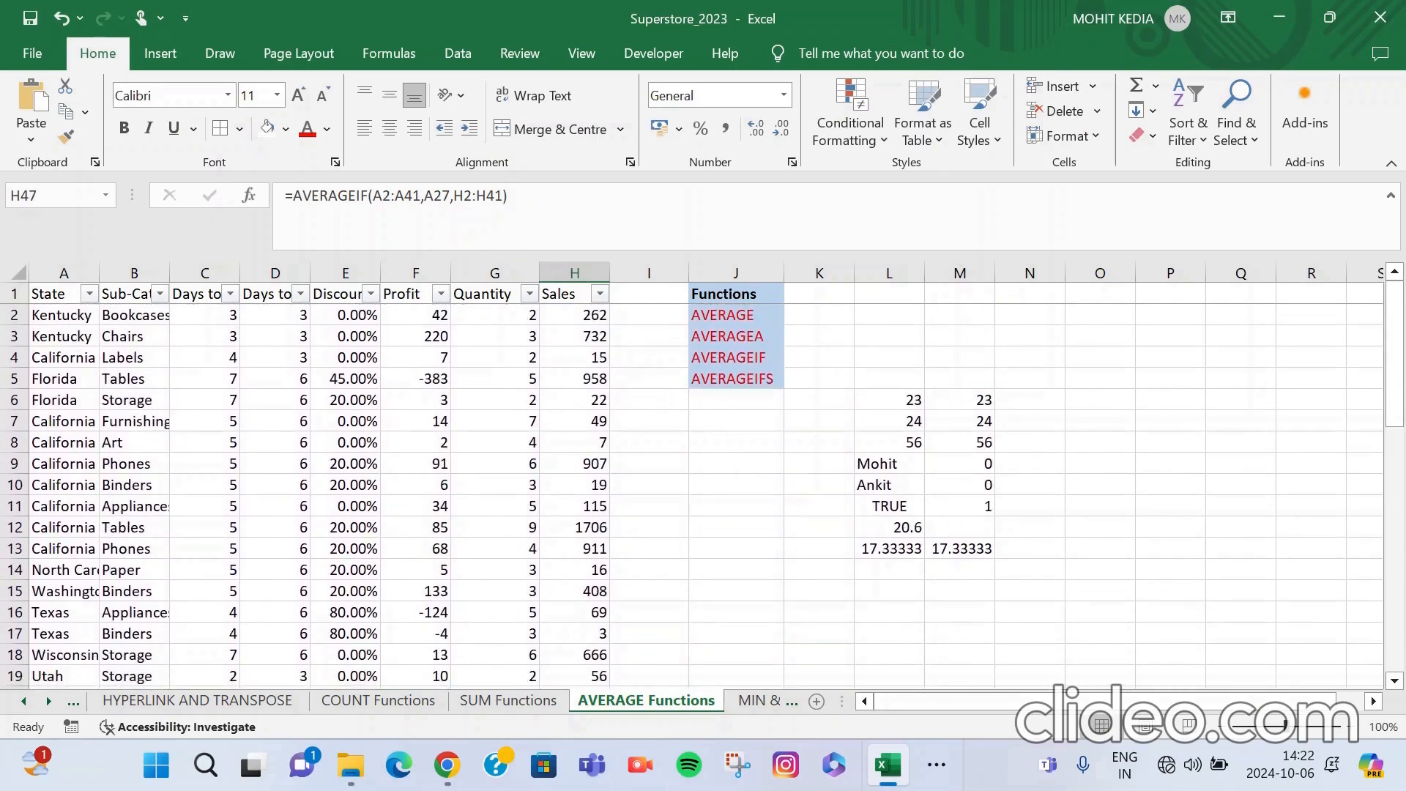
click(89, 294)
mouse_move(219, 441)
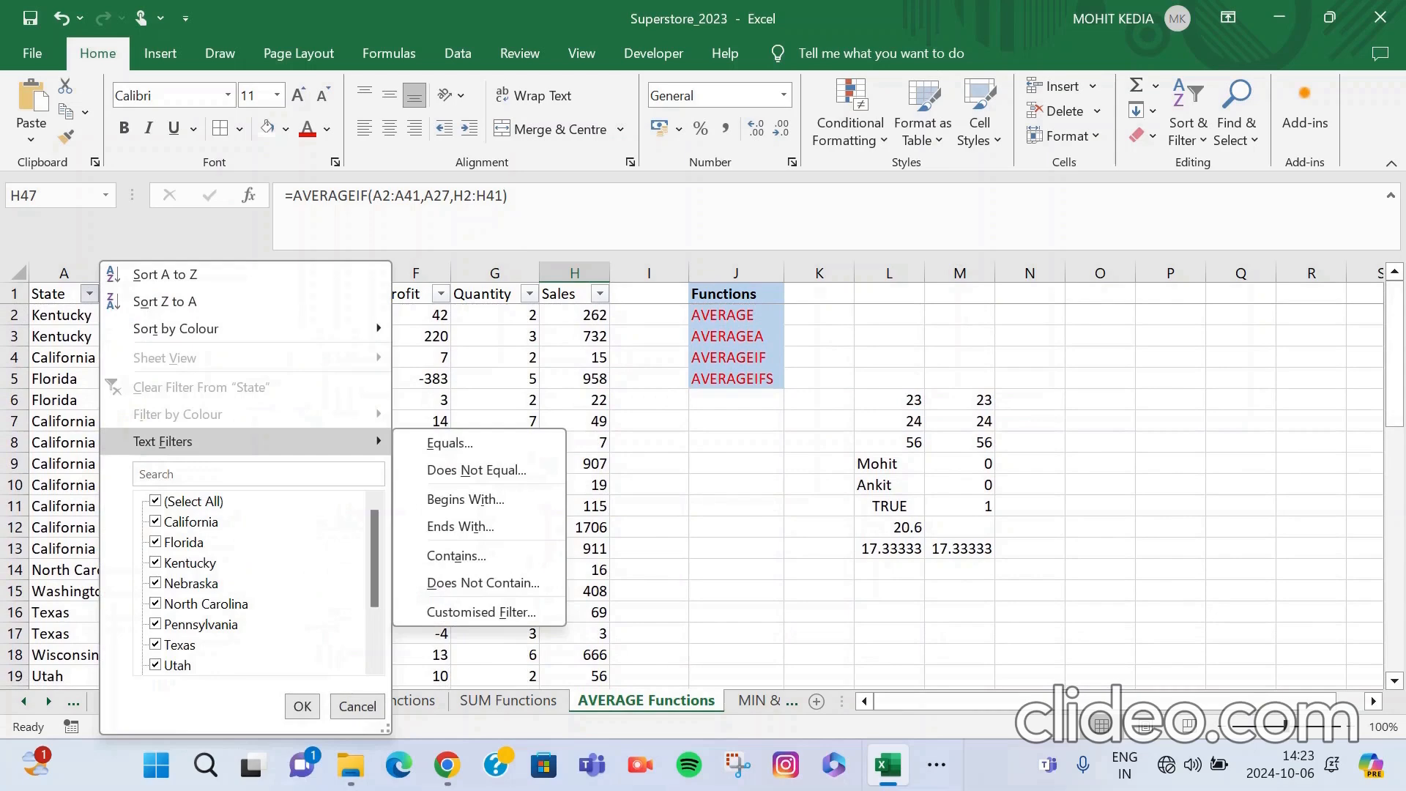
click(156, 501)
click(155, 521)
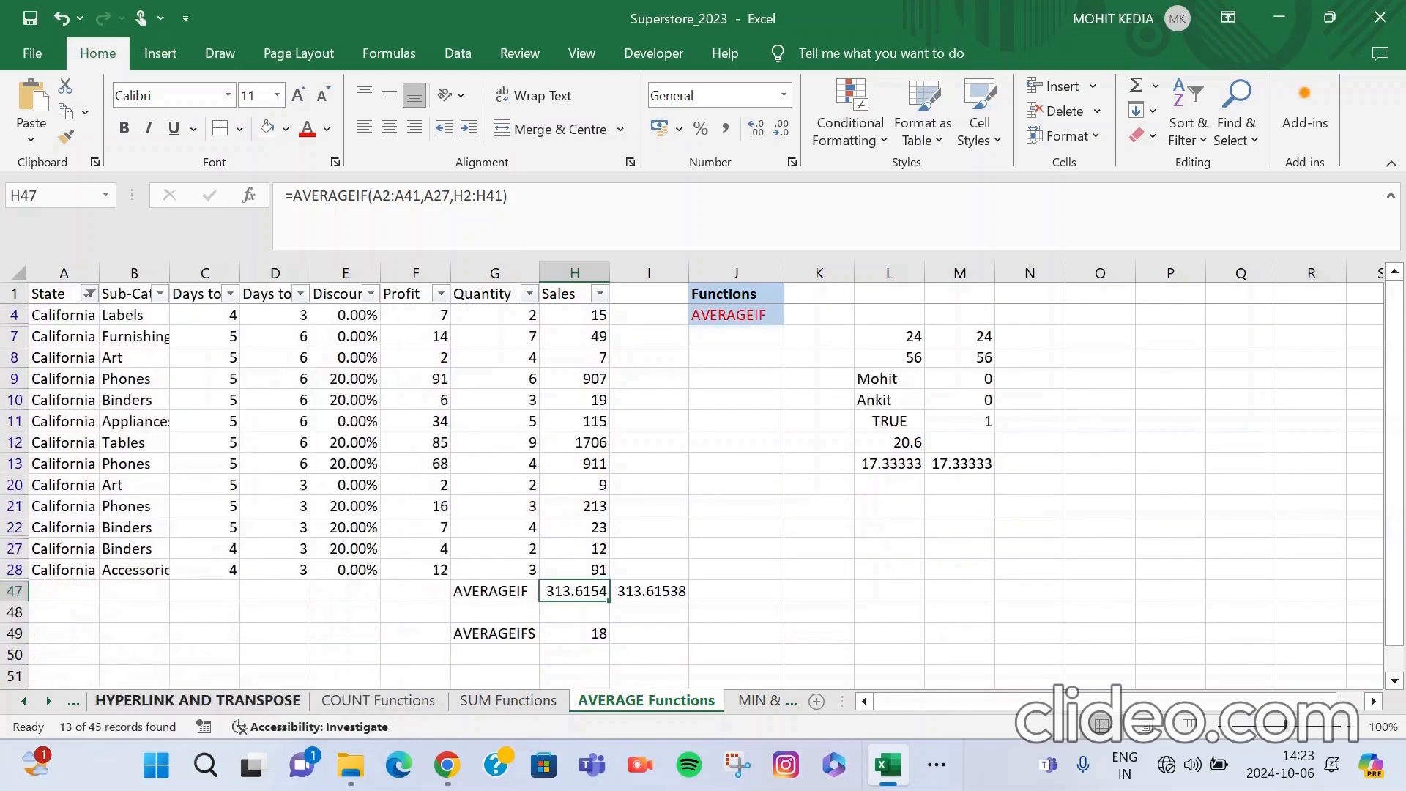
click(303, 706)
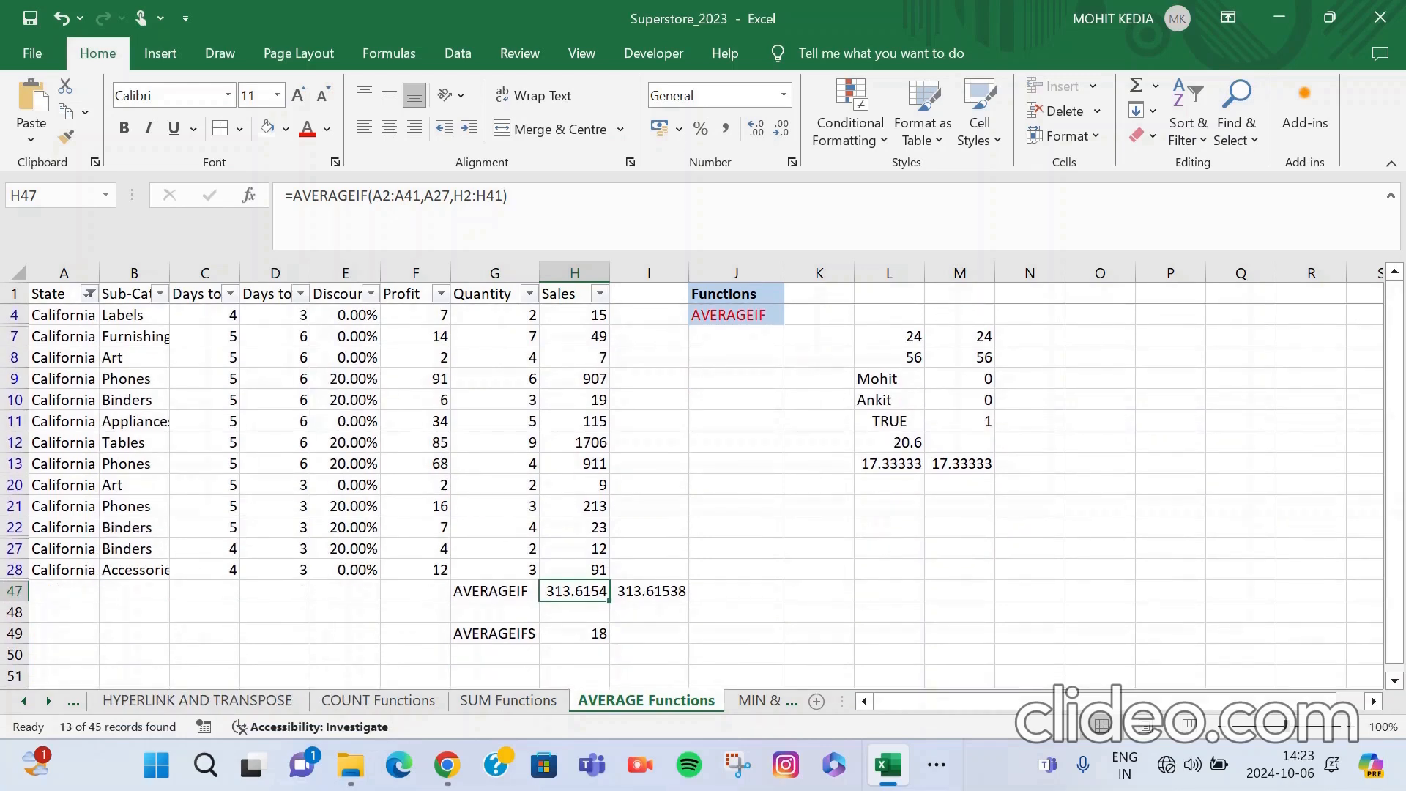
Select the filtered California Sales values to check their quick average, and clear the State filter.
drag(575, 315, 575, 570)
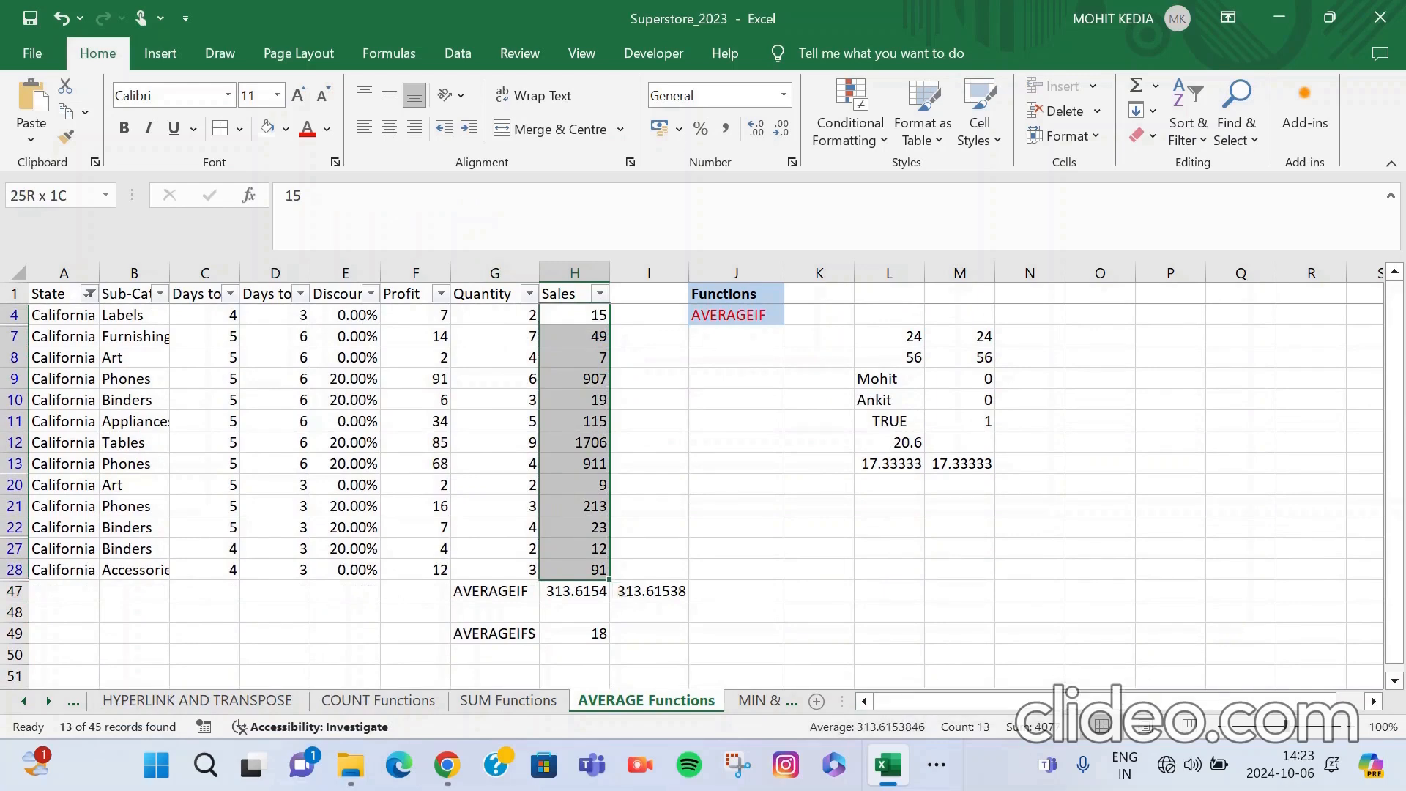
click(90, 293)
click(205, 387)
Inspect the AVERAGEIFS formula in H49 and the ranges and criteria it references.
scroll(691, 497, down, 4)
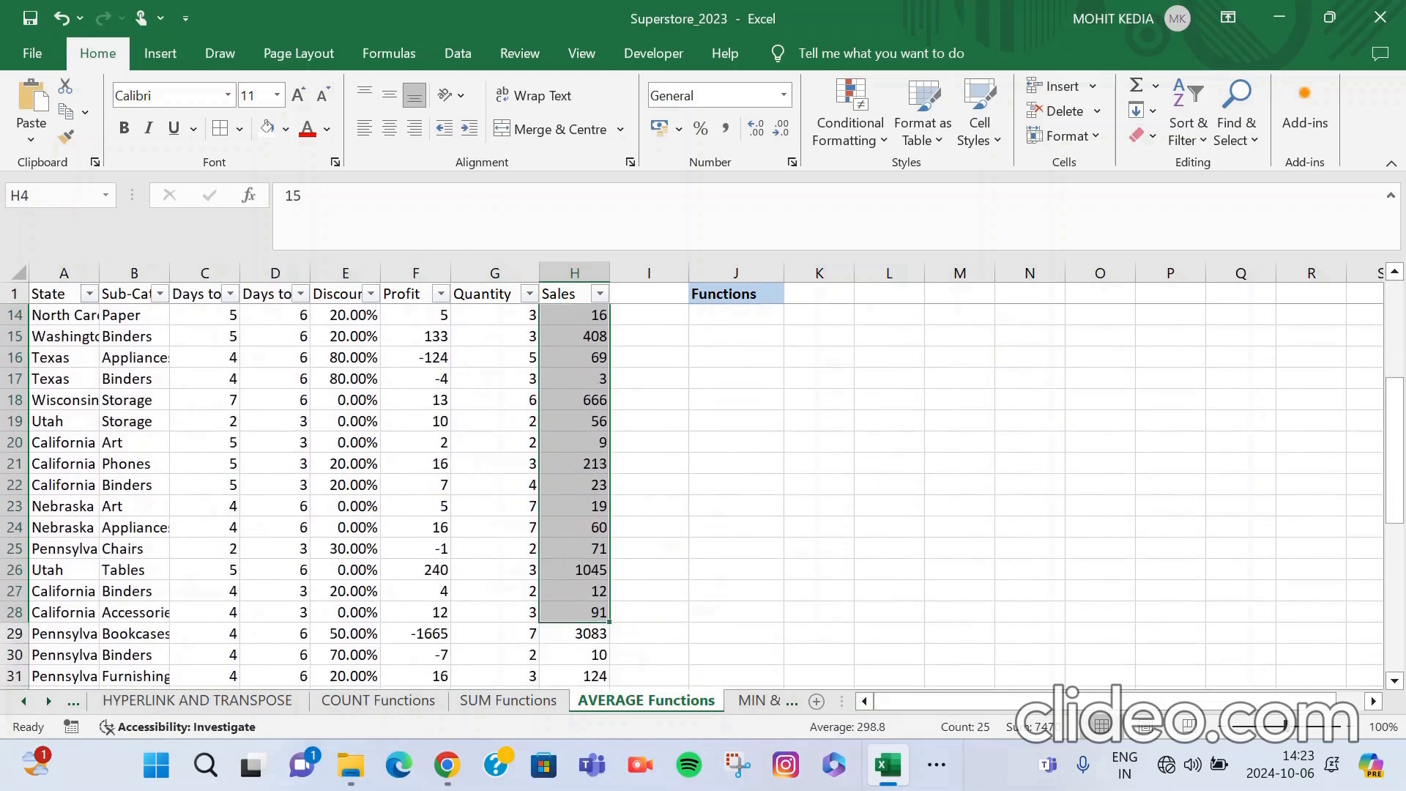
scroll(692, 497, down, 8)
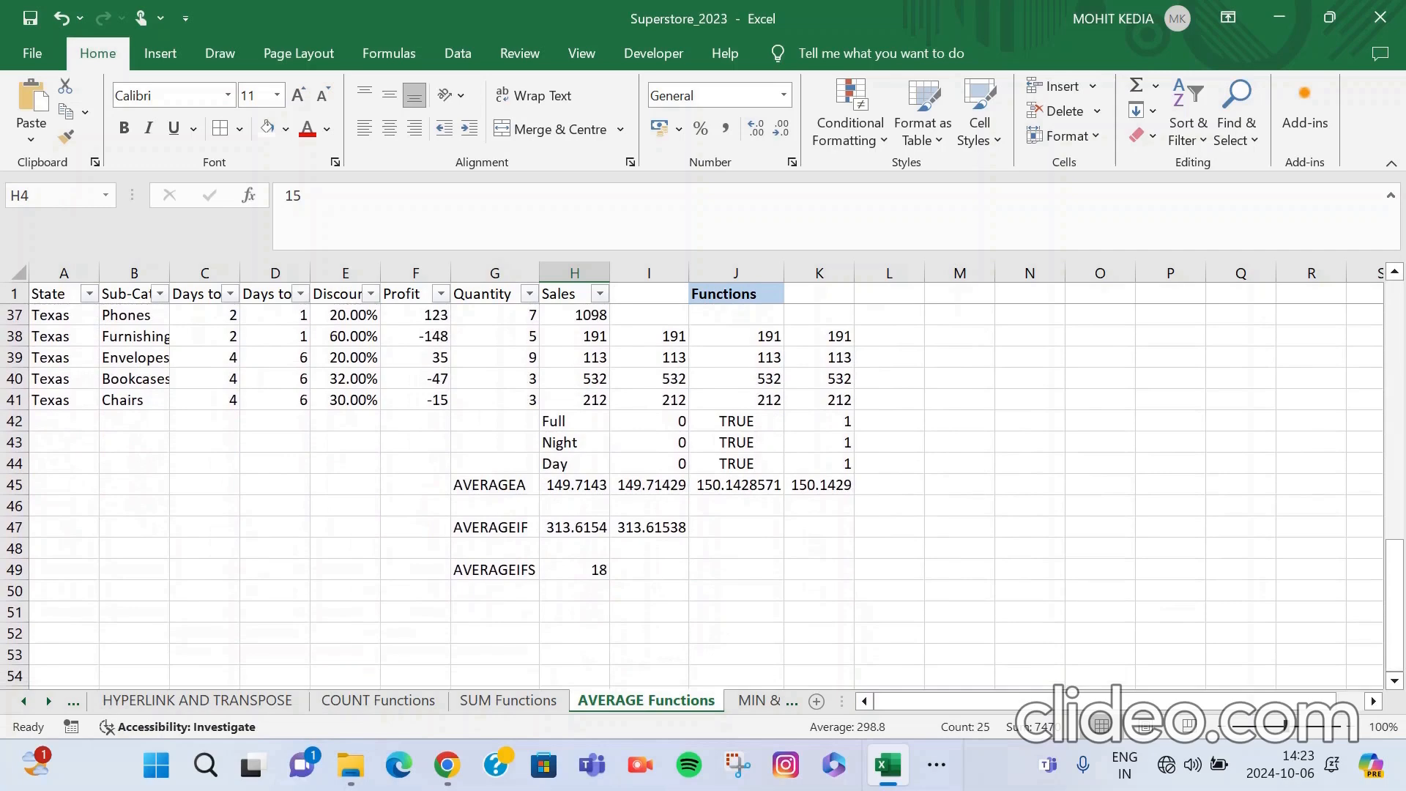
click(574, 570)
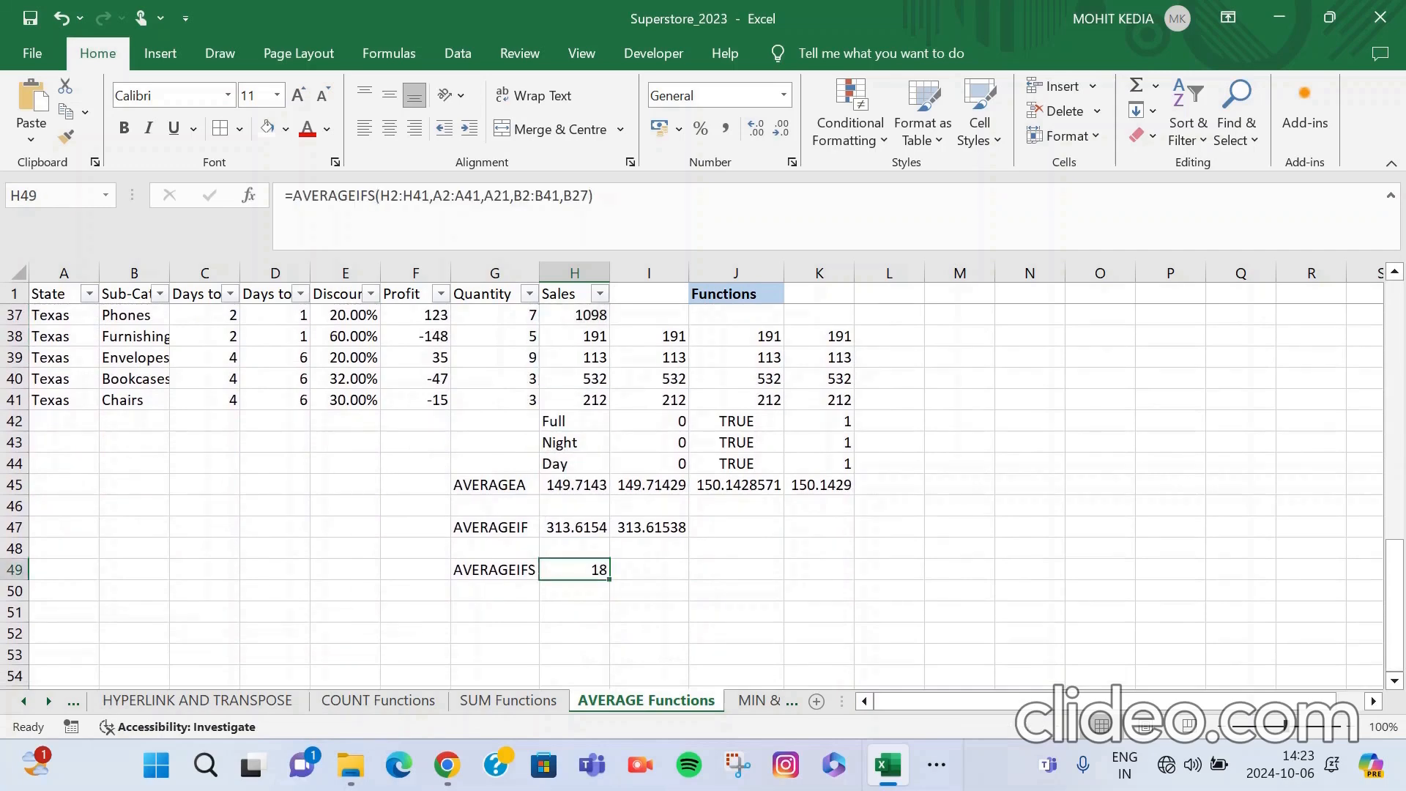
Start an AVERAGEIFS formula in I49 with the absolute Sales range $H$2:$H$41 as the average range.
click(649, 569)
text(=A)
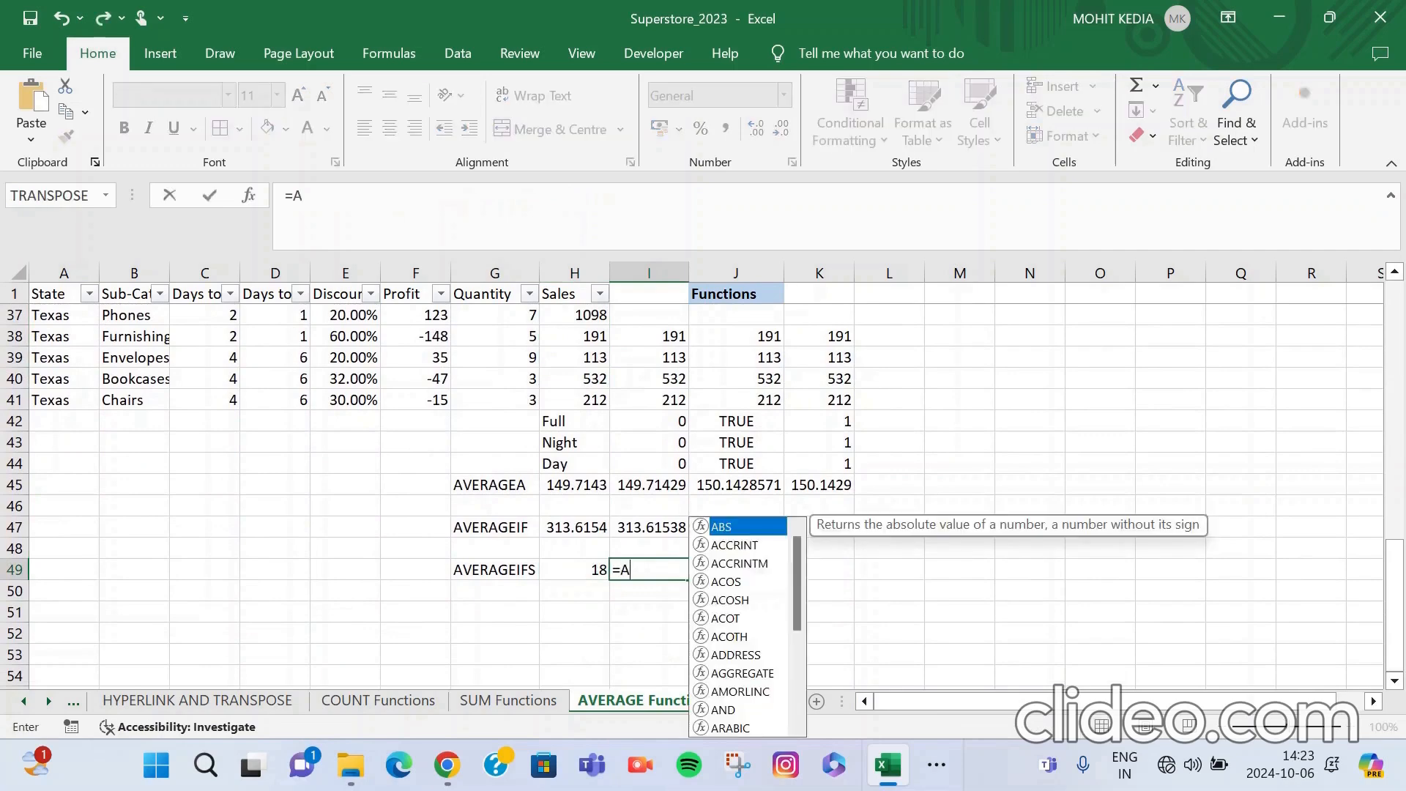
text(VERA)
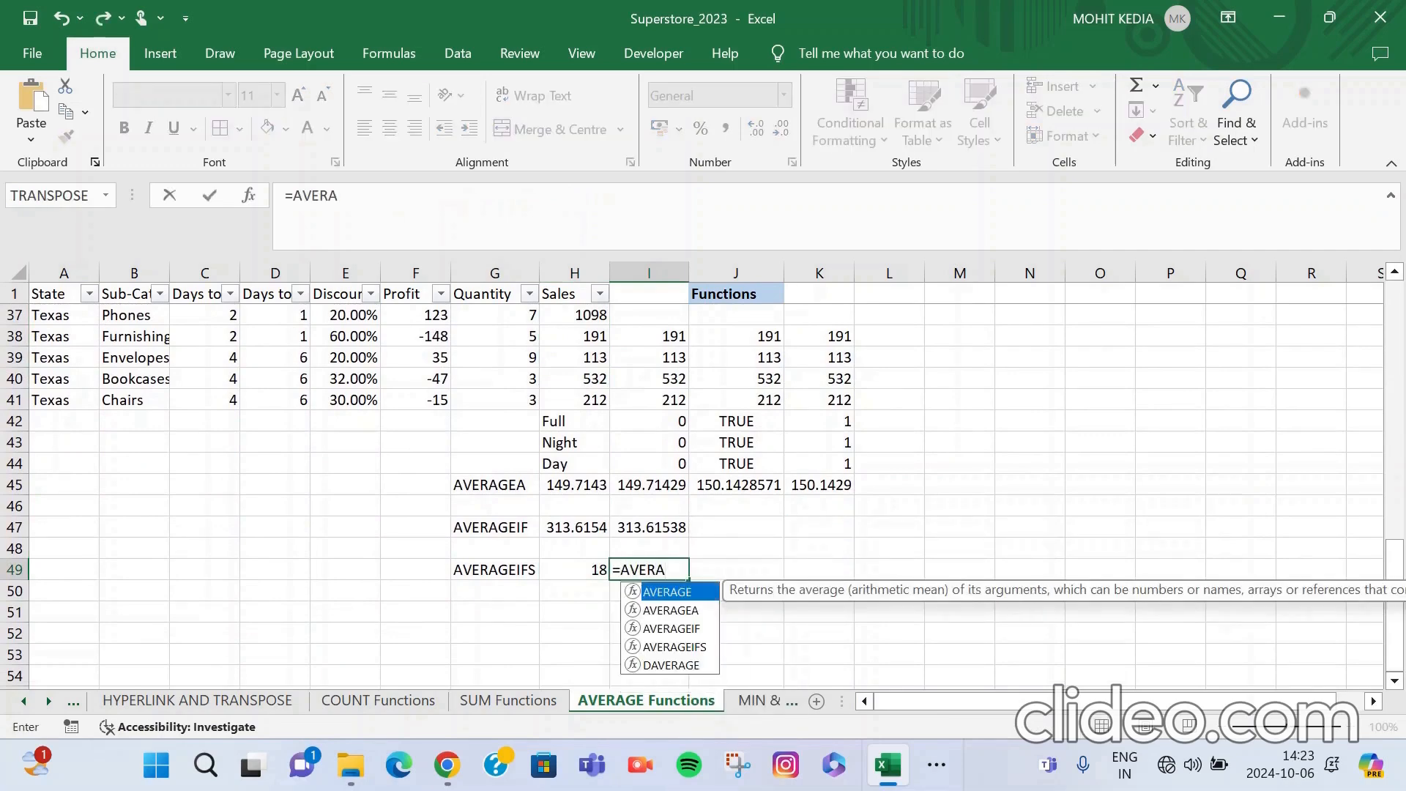
key(Down)
key(Down)
key(Down)
key(Tab)
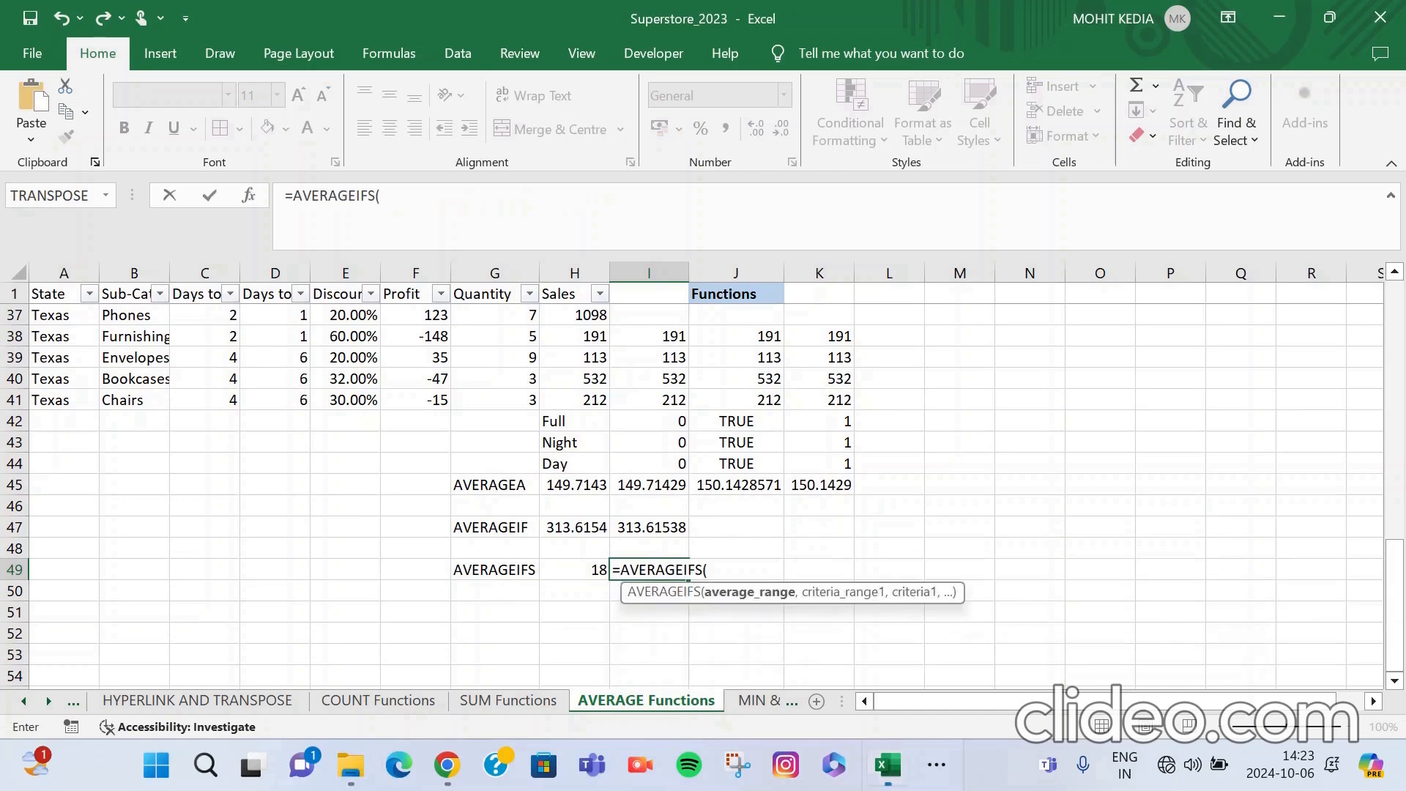
scroll(691, 498, up, 12)
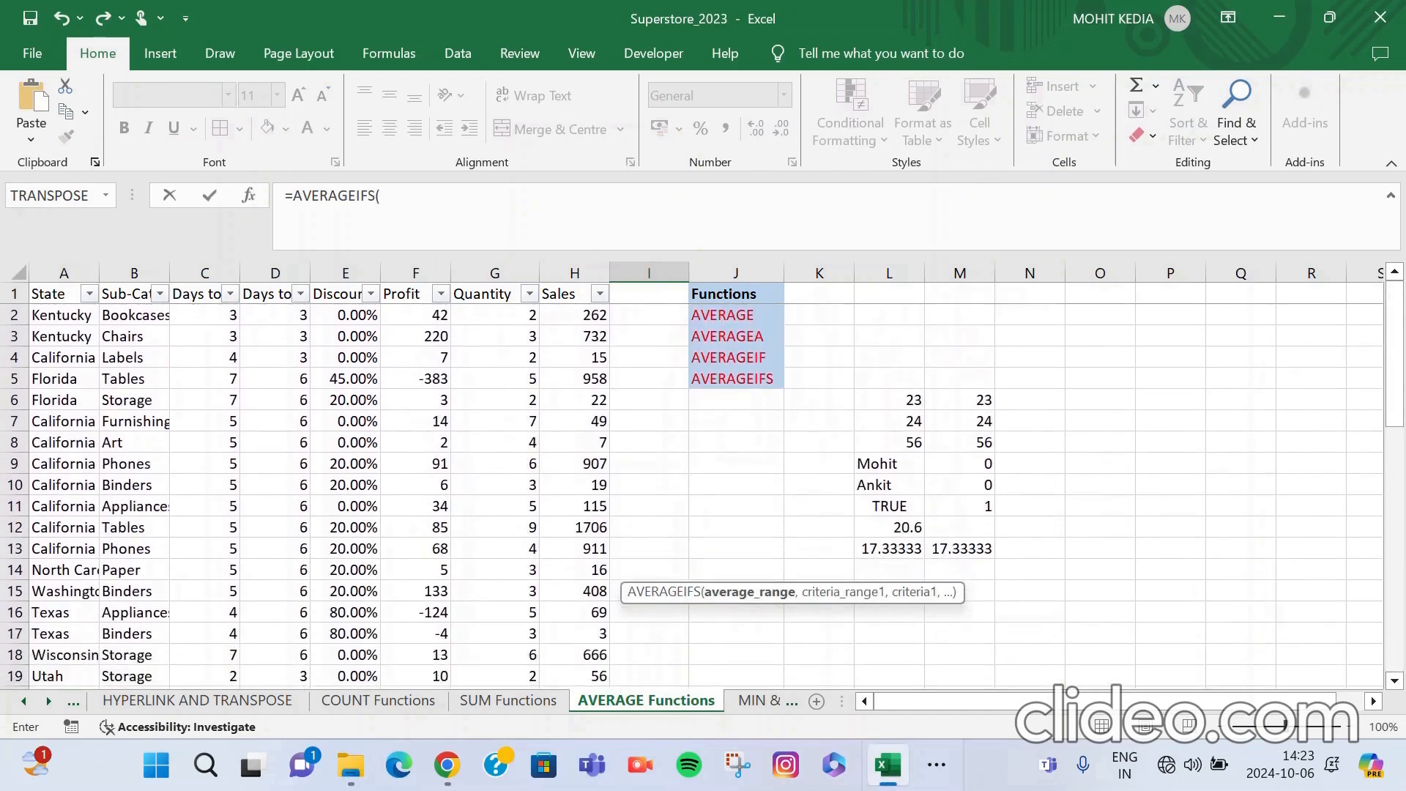
click(575, 315)
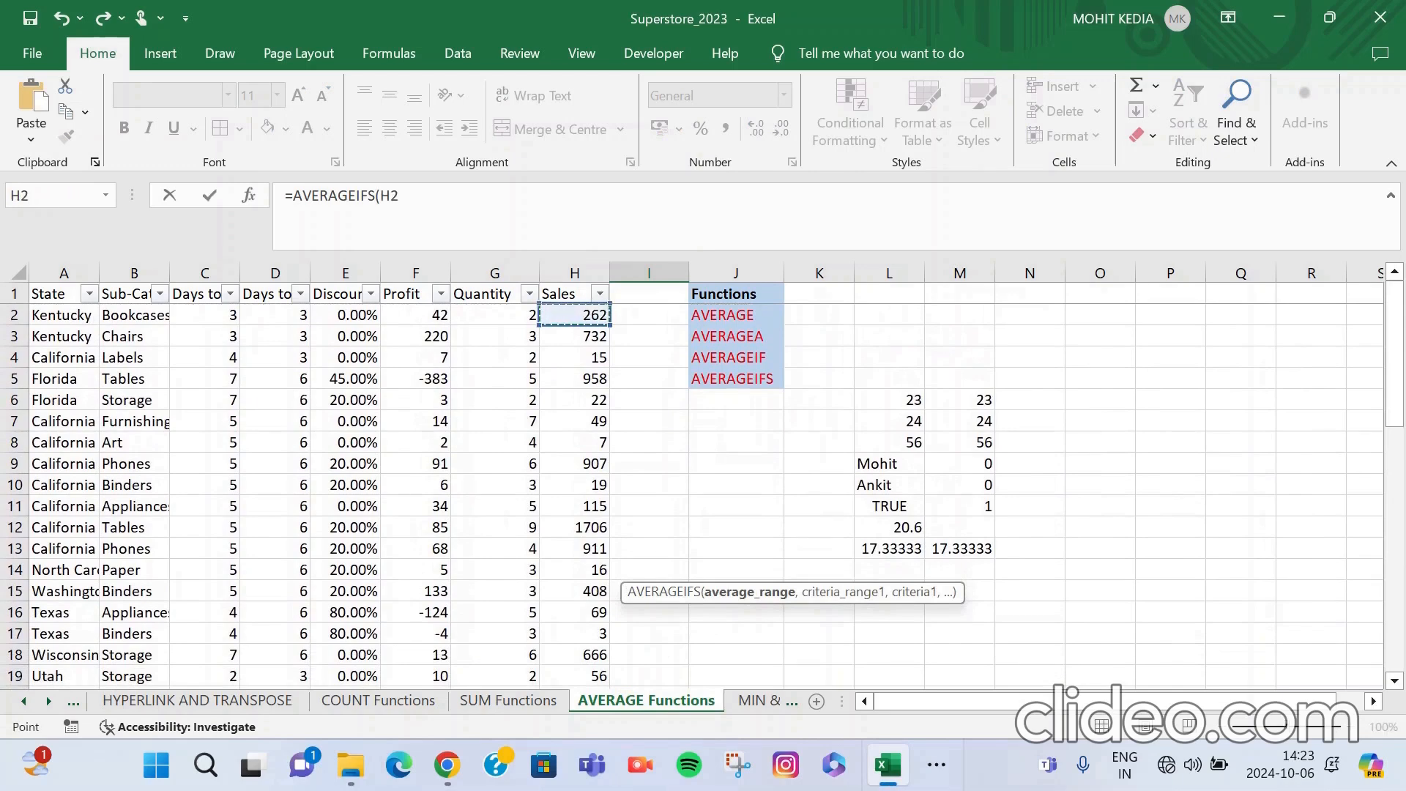
drag(574, 315, 595, 609)
key(F4)
text(,)
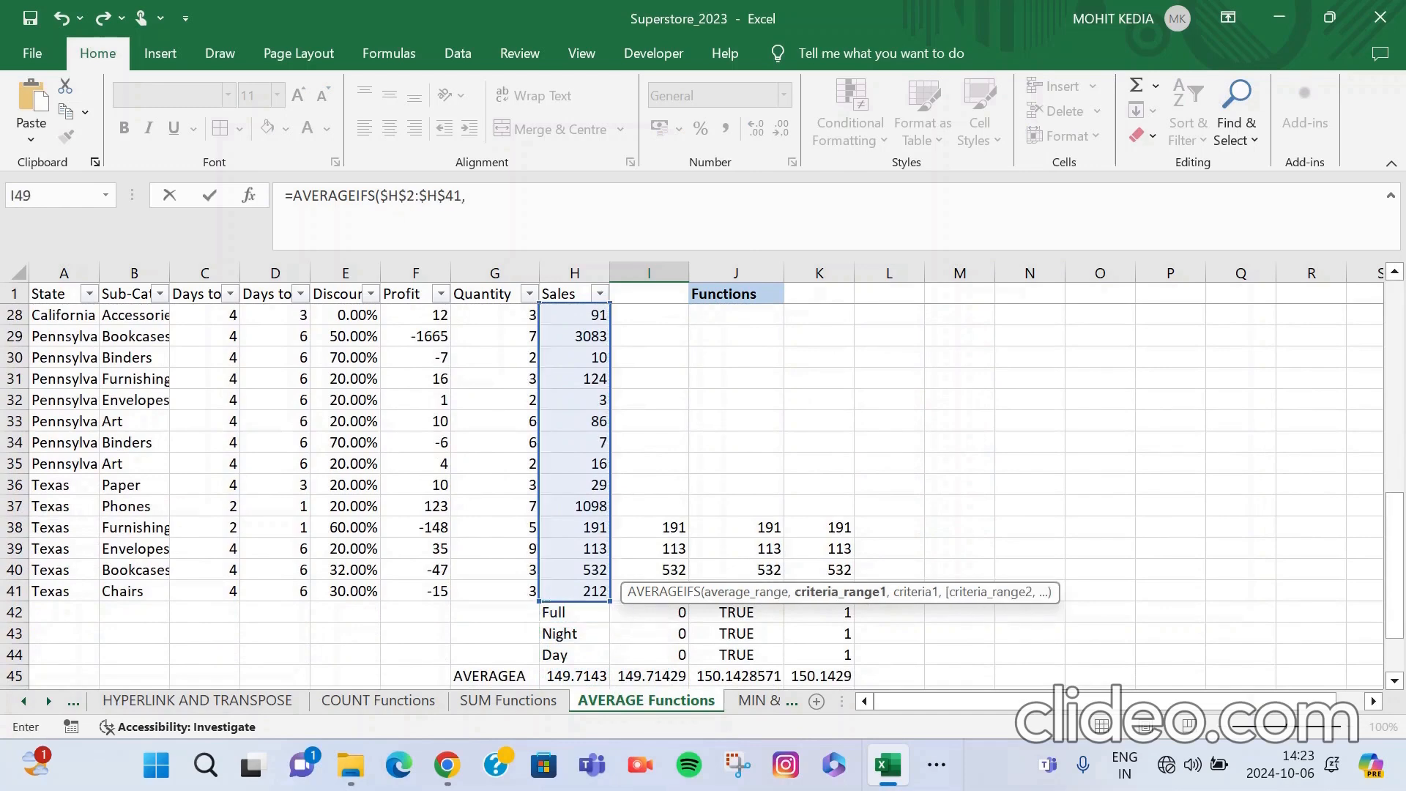
Add the State range A2:A41 as the first criteria range, with A27 (California) as its criterion.
scroll(703, 483, up, 9)
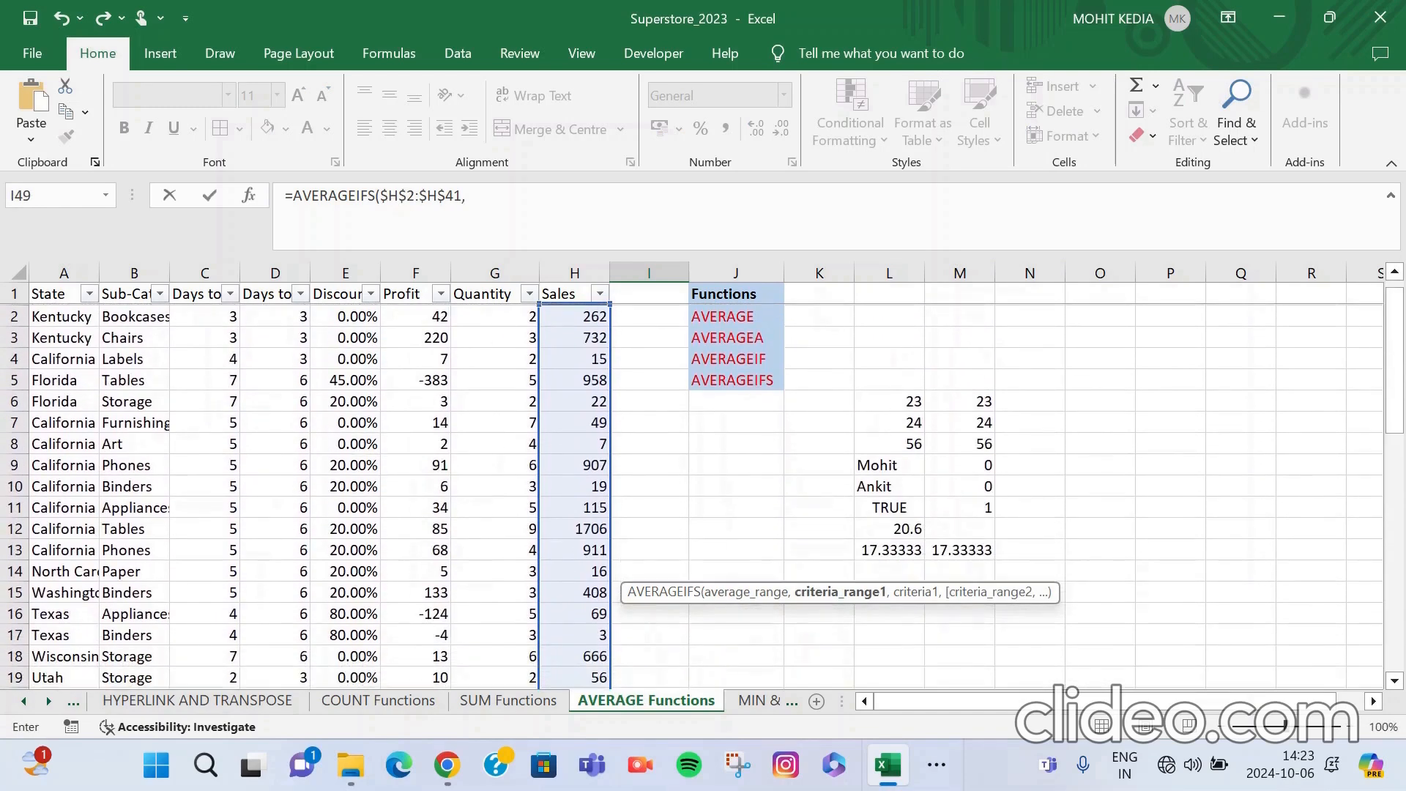
click(64, 315)
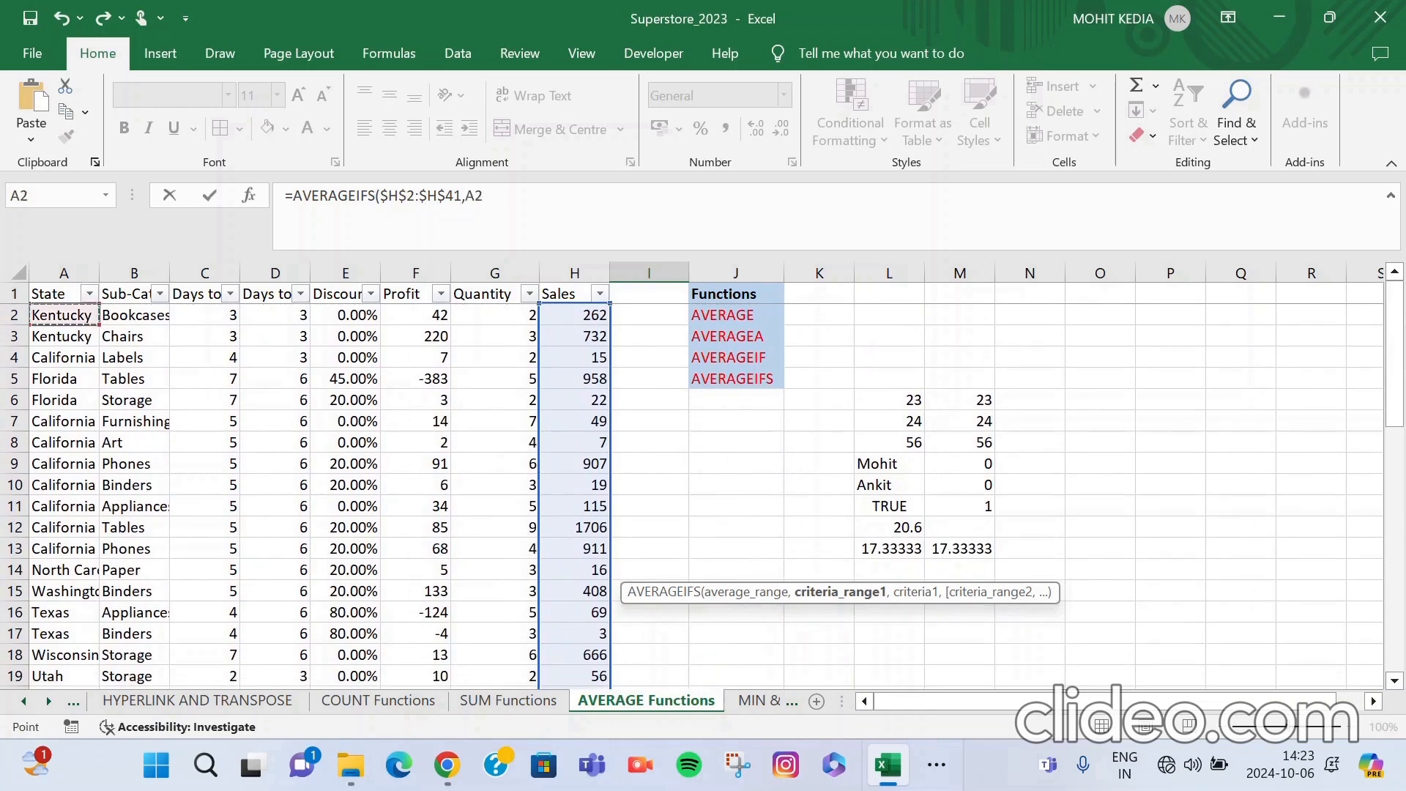
drag(64, 315, 64, 684)
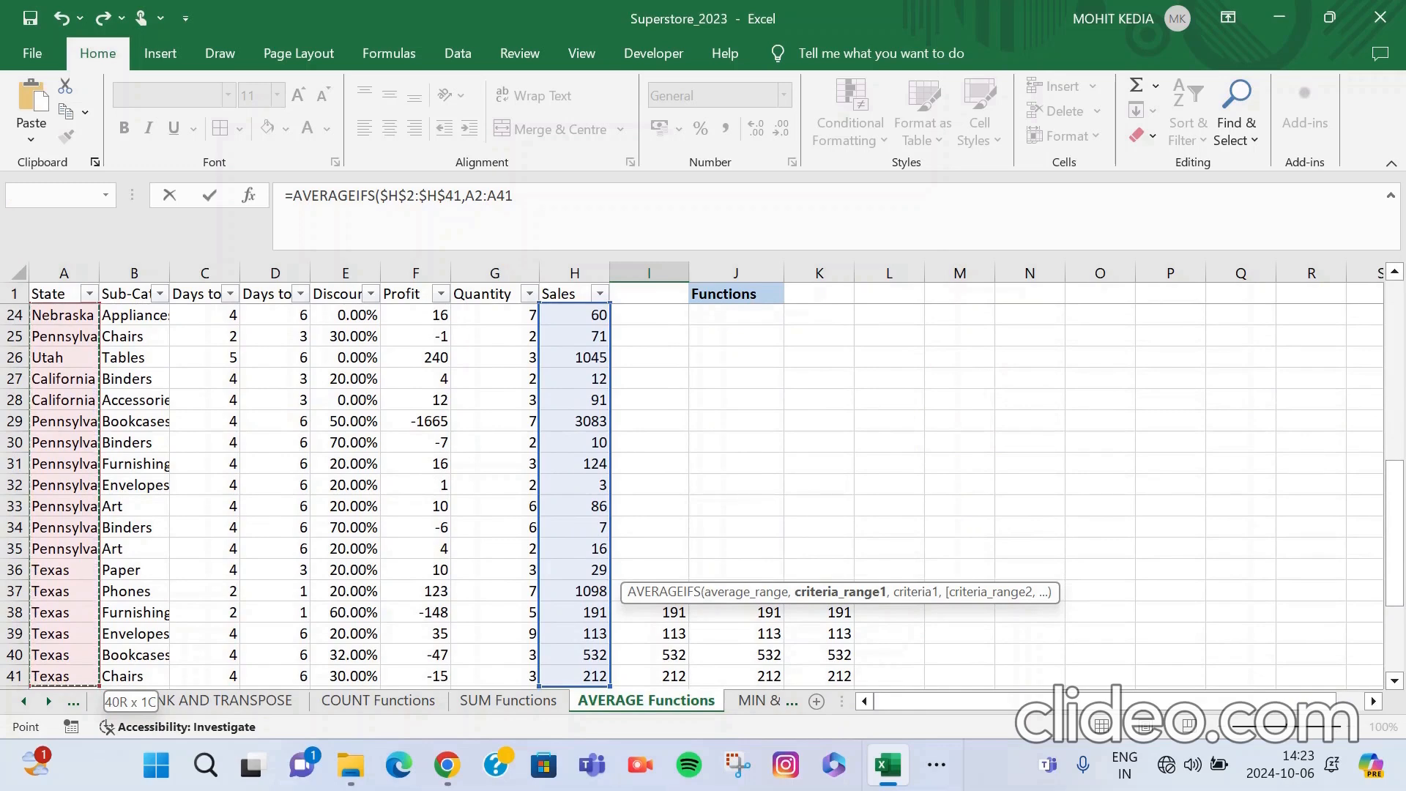
text(,)
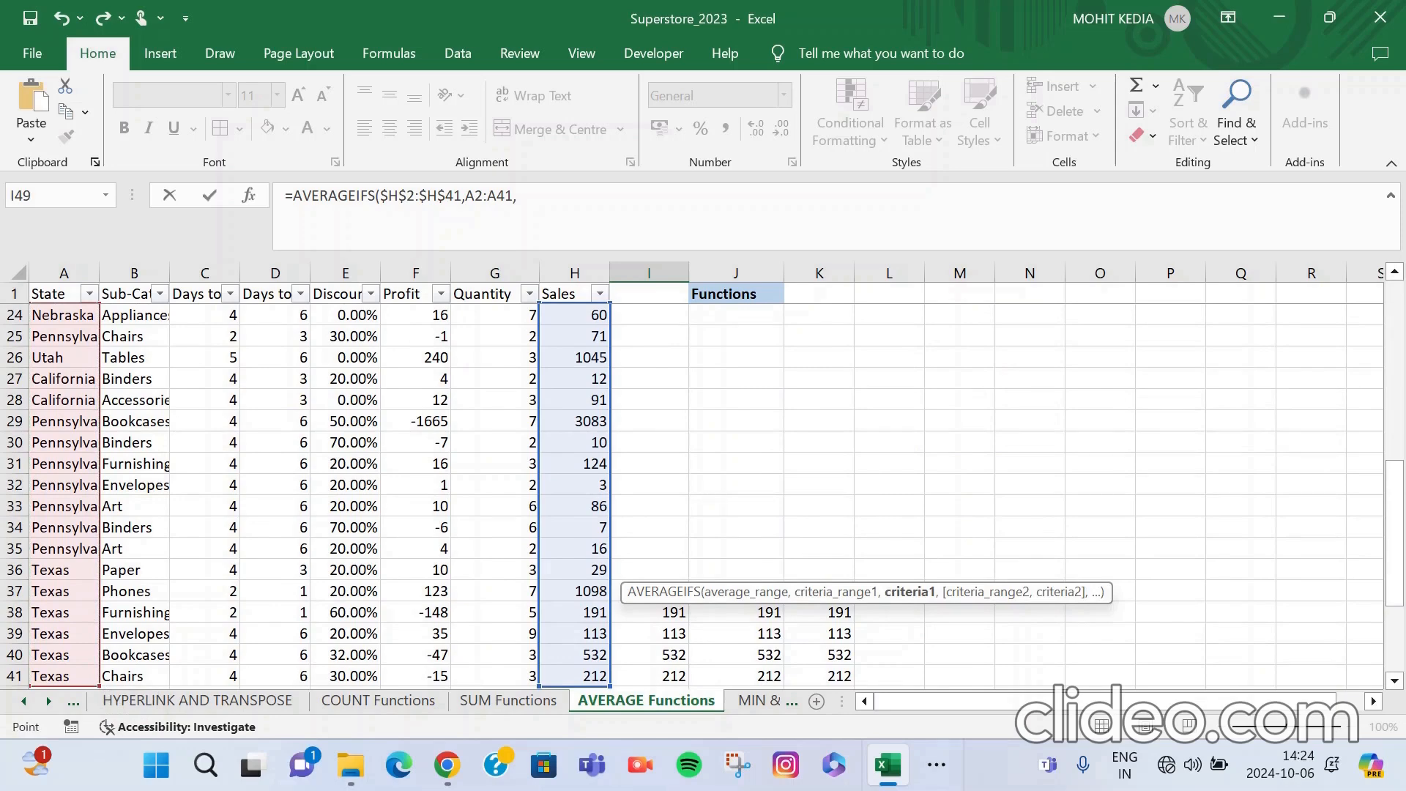
click(64, 379)
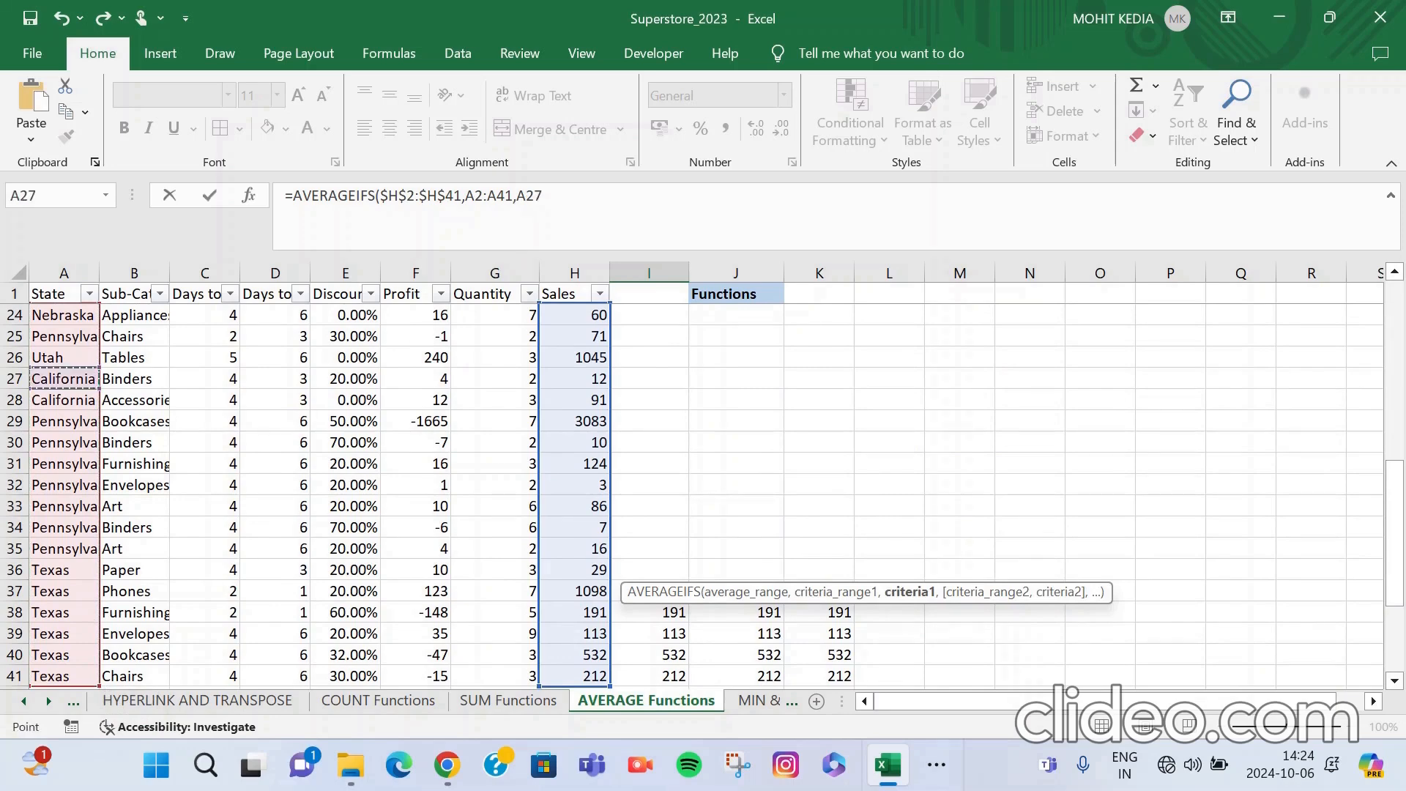
text(,)
Add the Sub-Category range B2:B41 as the second criteria range of the AVERAGEIFS formula in I49.
scroll(703, 491, up, 7)
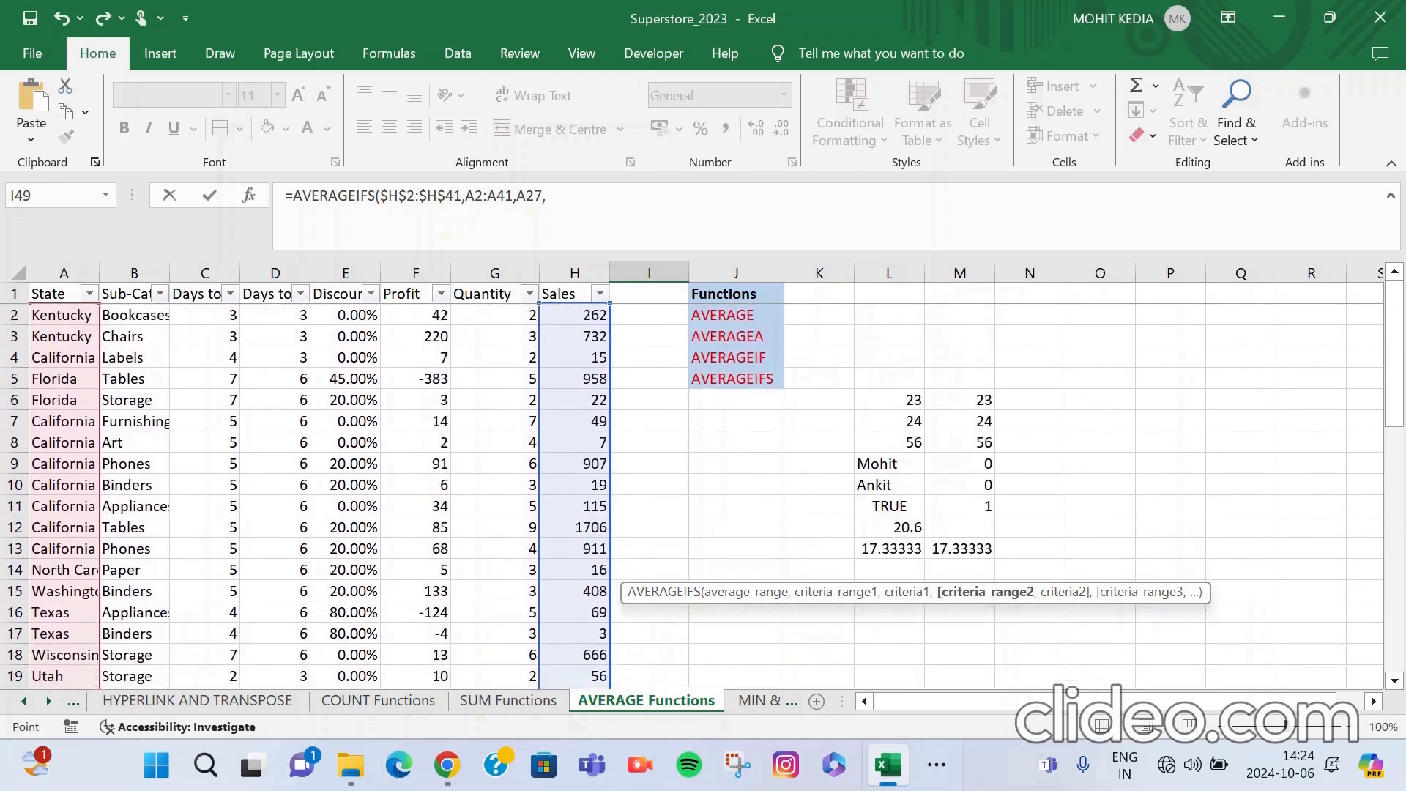
click(134, 315)
key(ctrl+shift+Down)
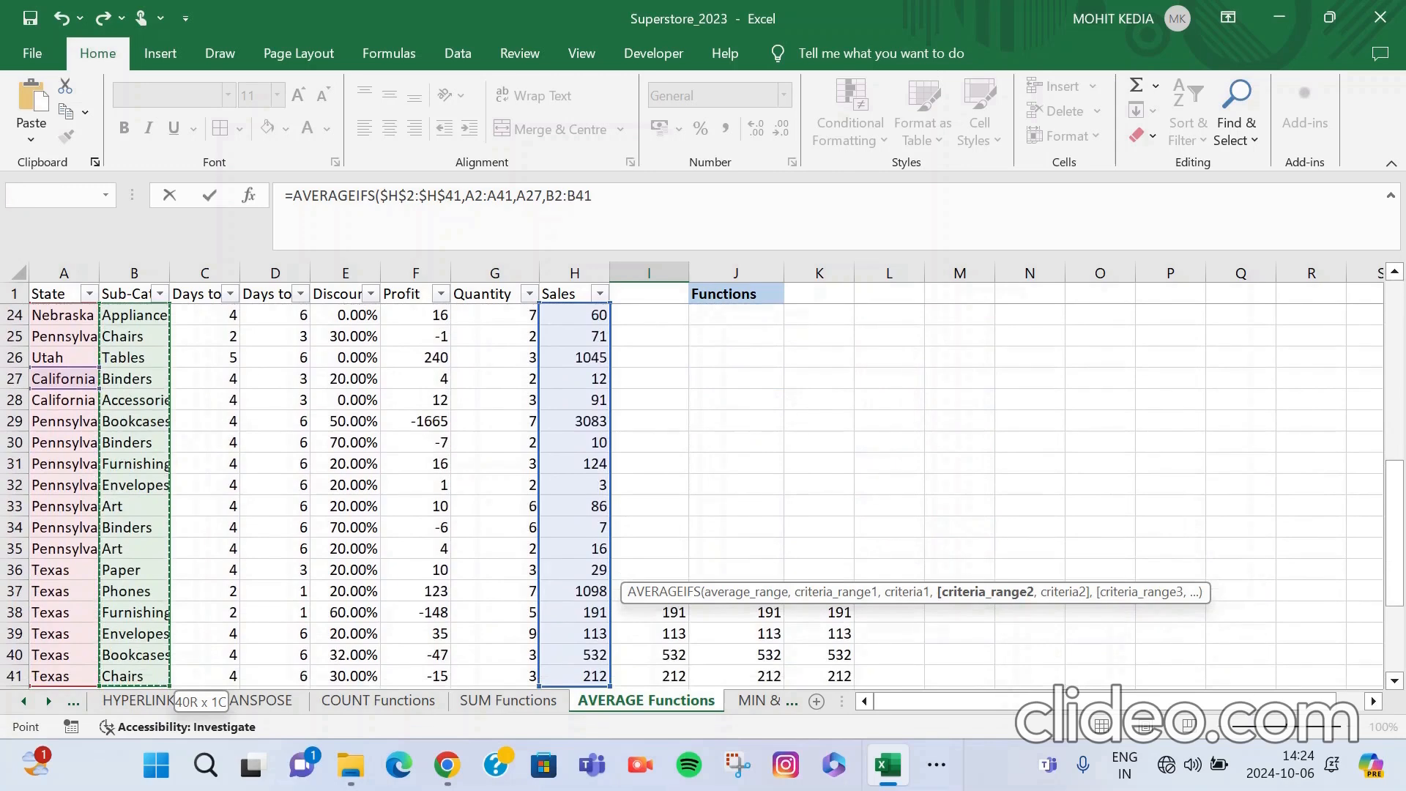
text(,)
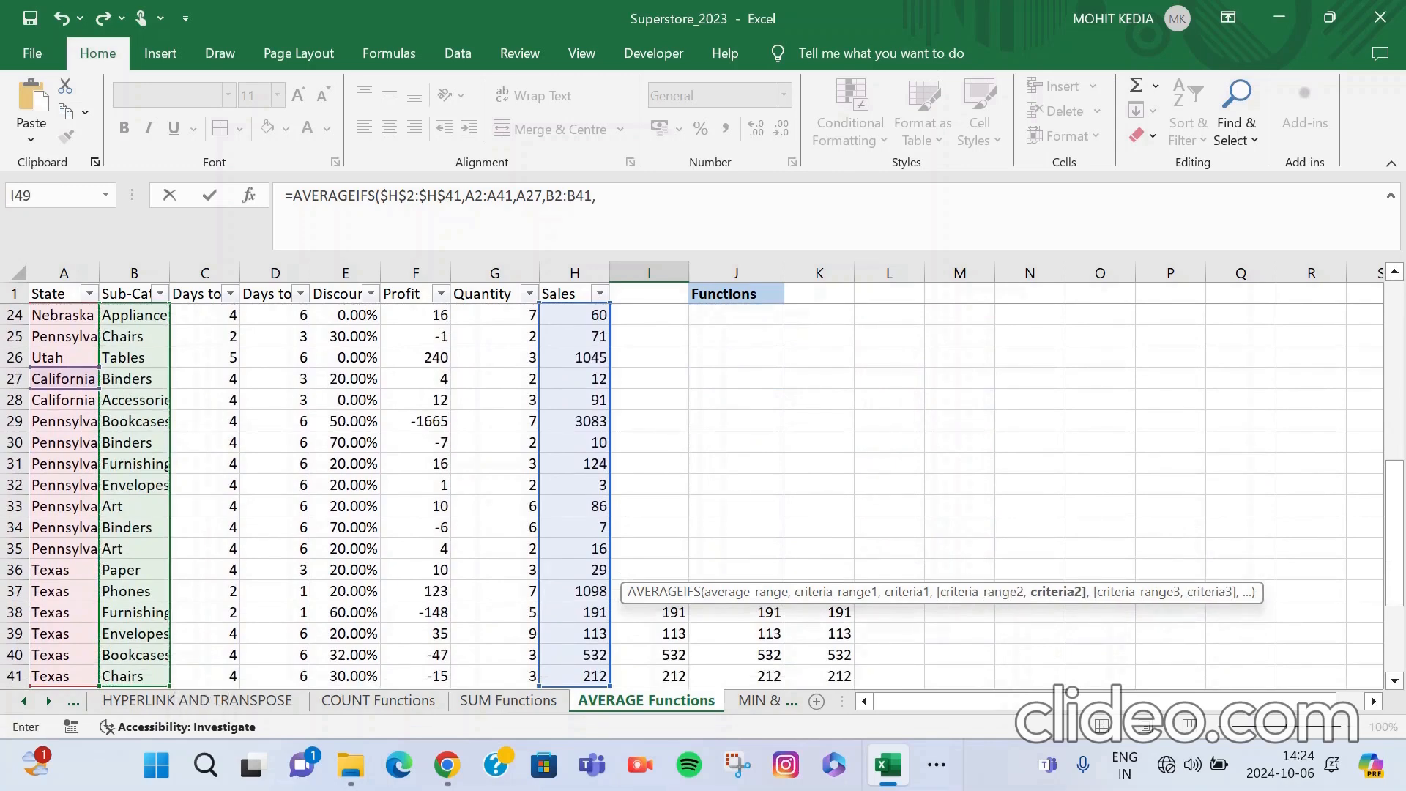
Use B13 (Phones) as the second criterion and complete the AVERAGEIFS formula in I49.
scroll(693, 495, down, 2)
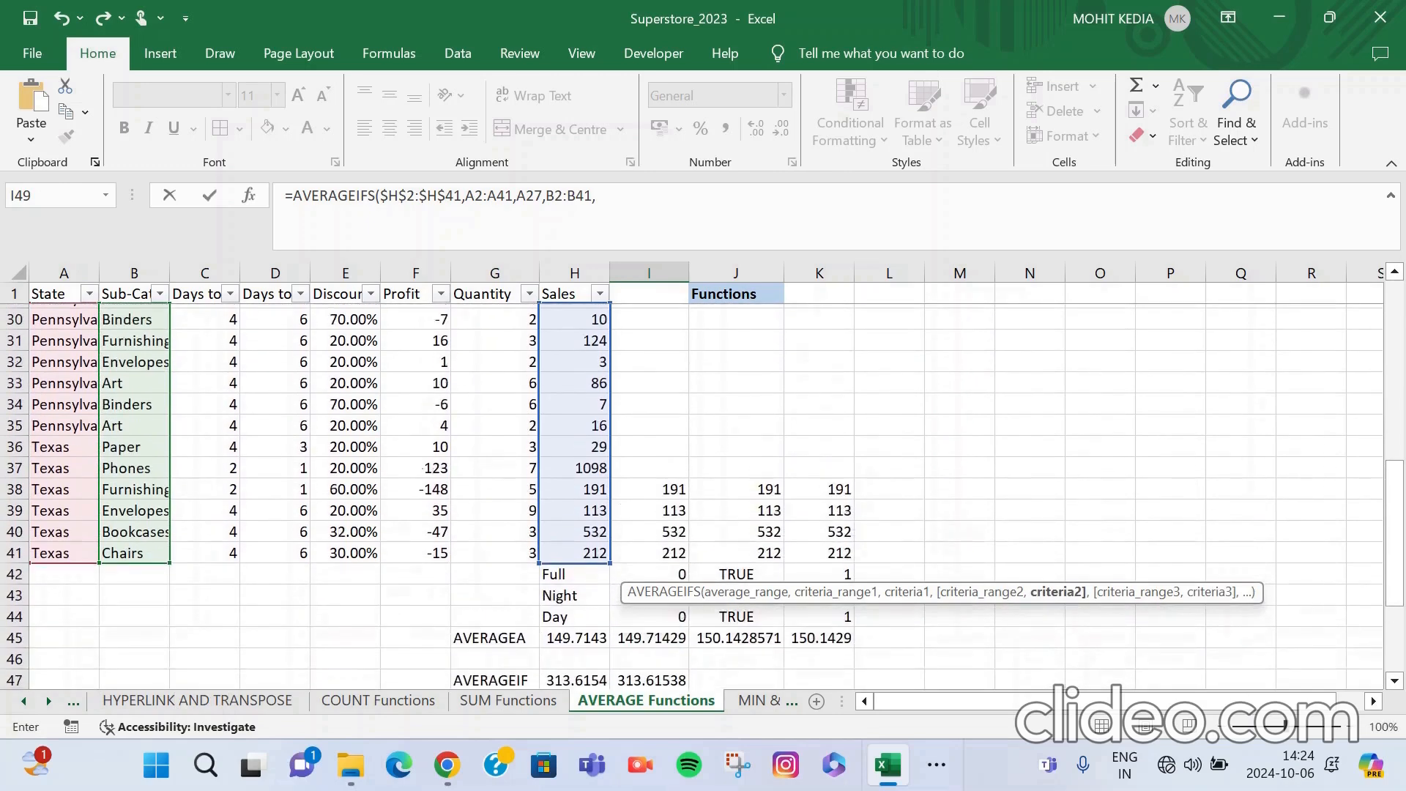
scroll(692, 494, up, 4)
scroll(693, 495, up, 2)
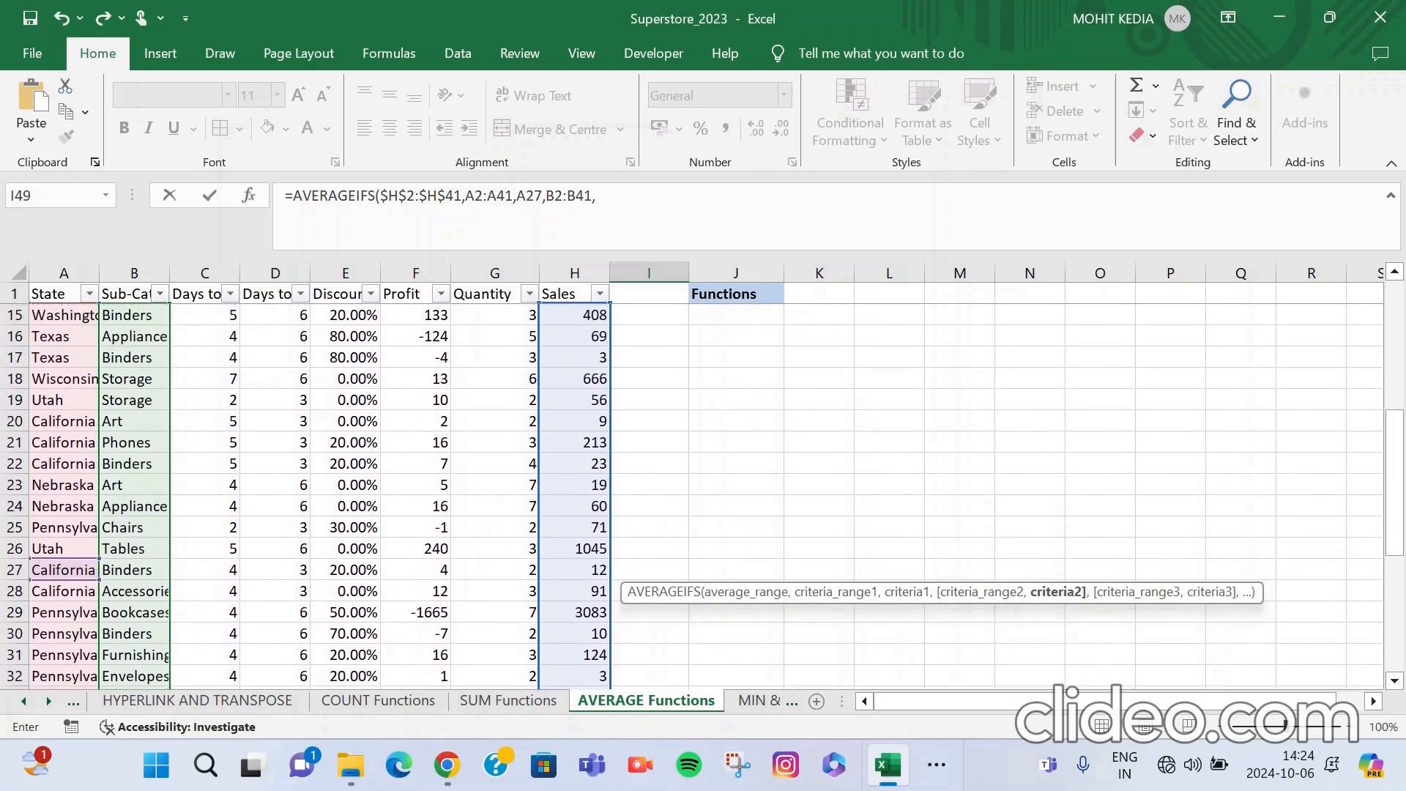
scroll(693, 494, up, 3)
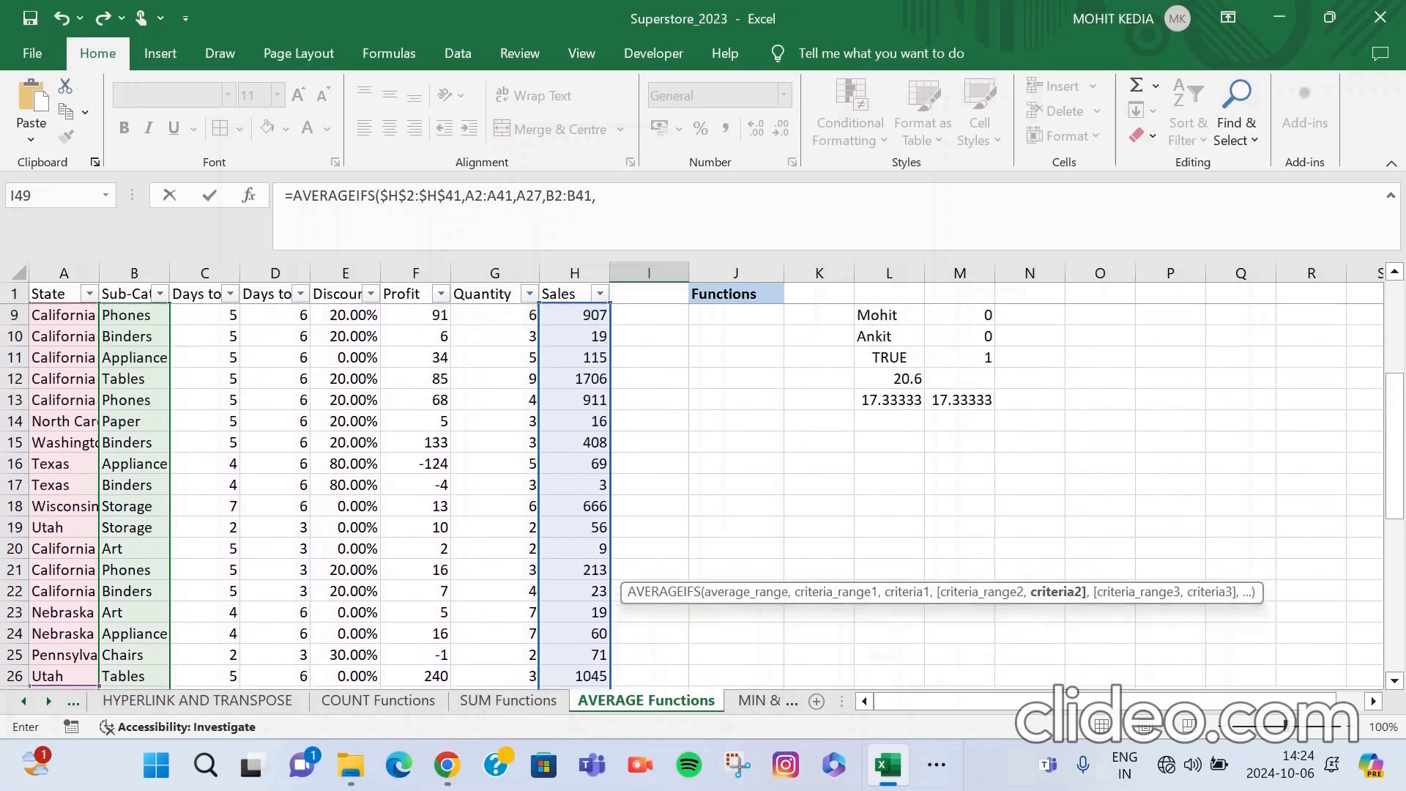
click(134, 422)
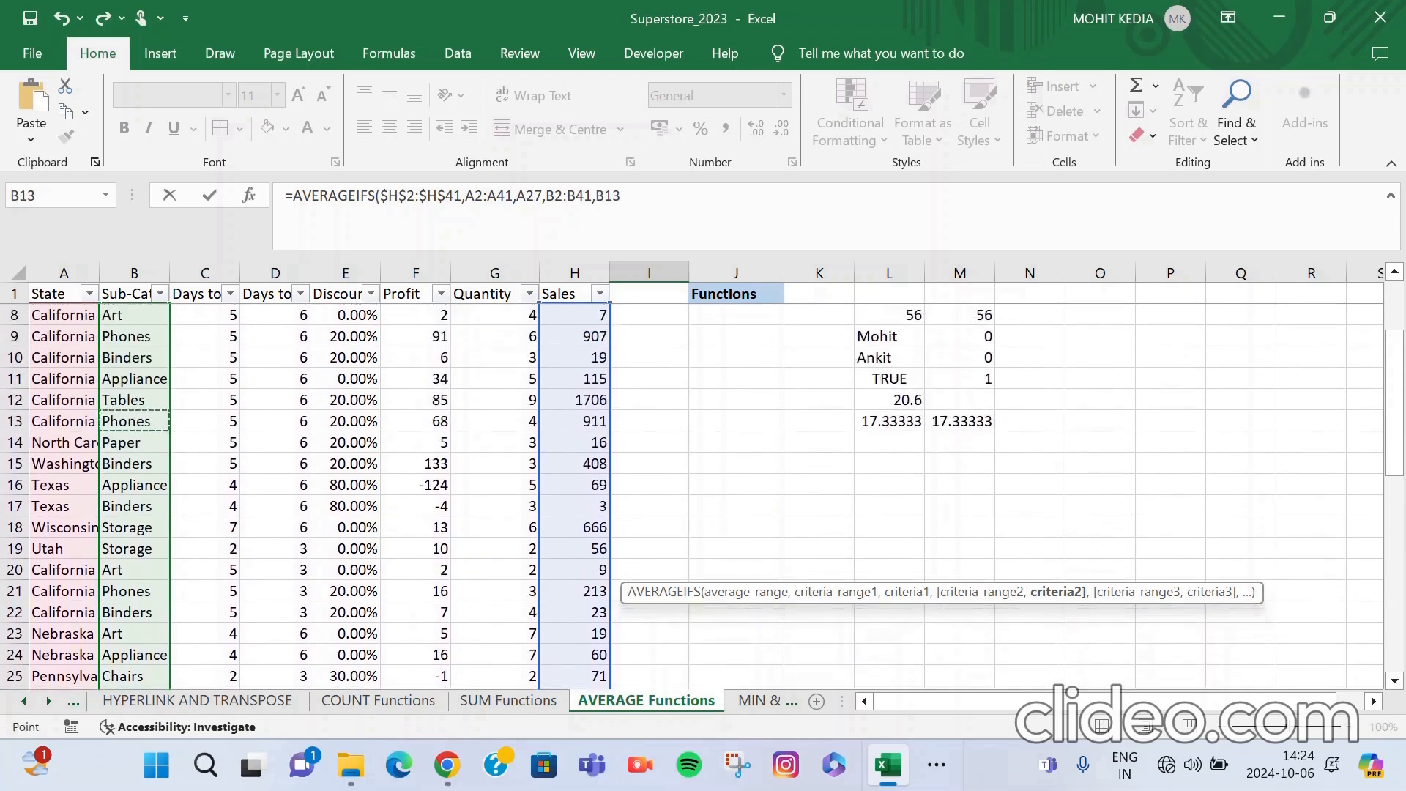
text())
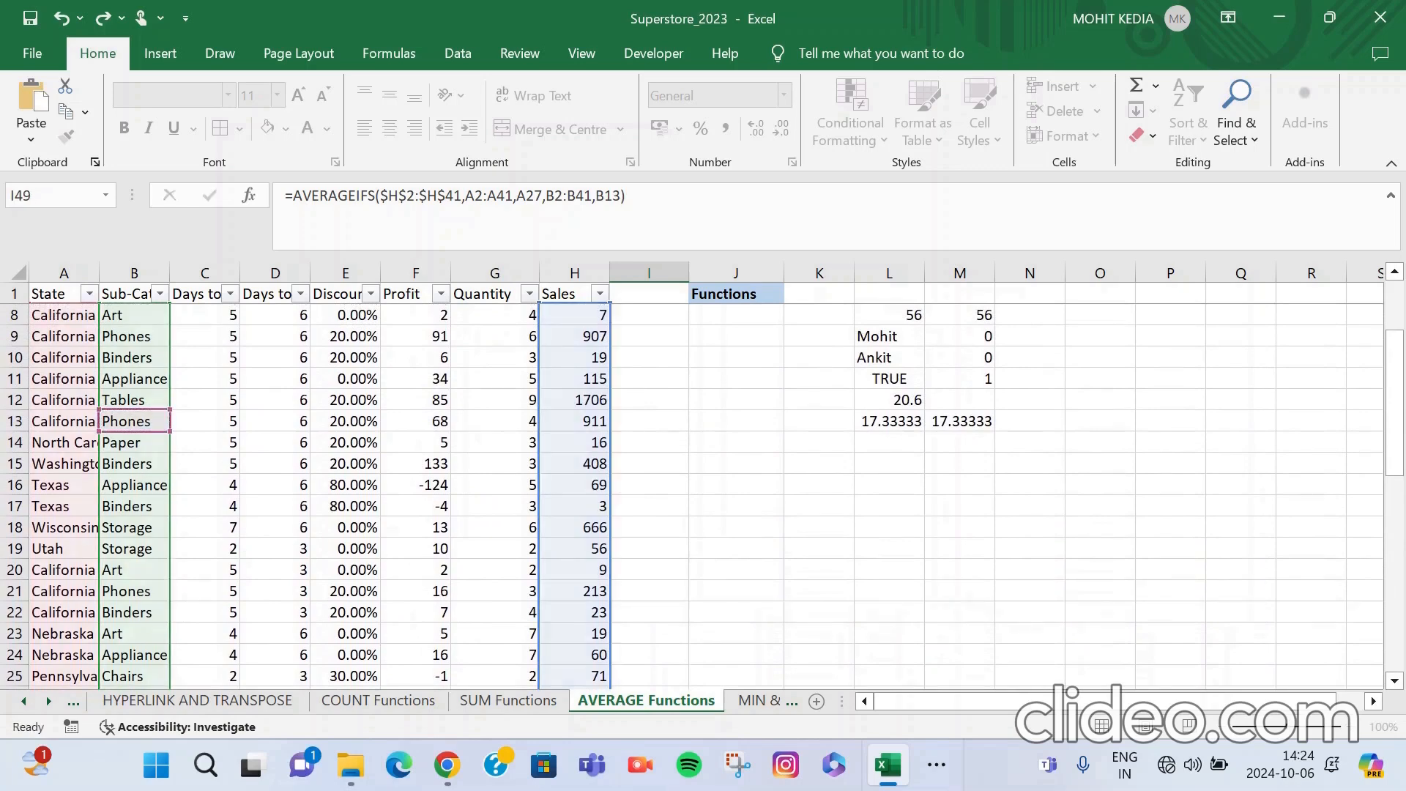
key(Return)
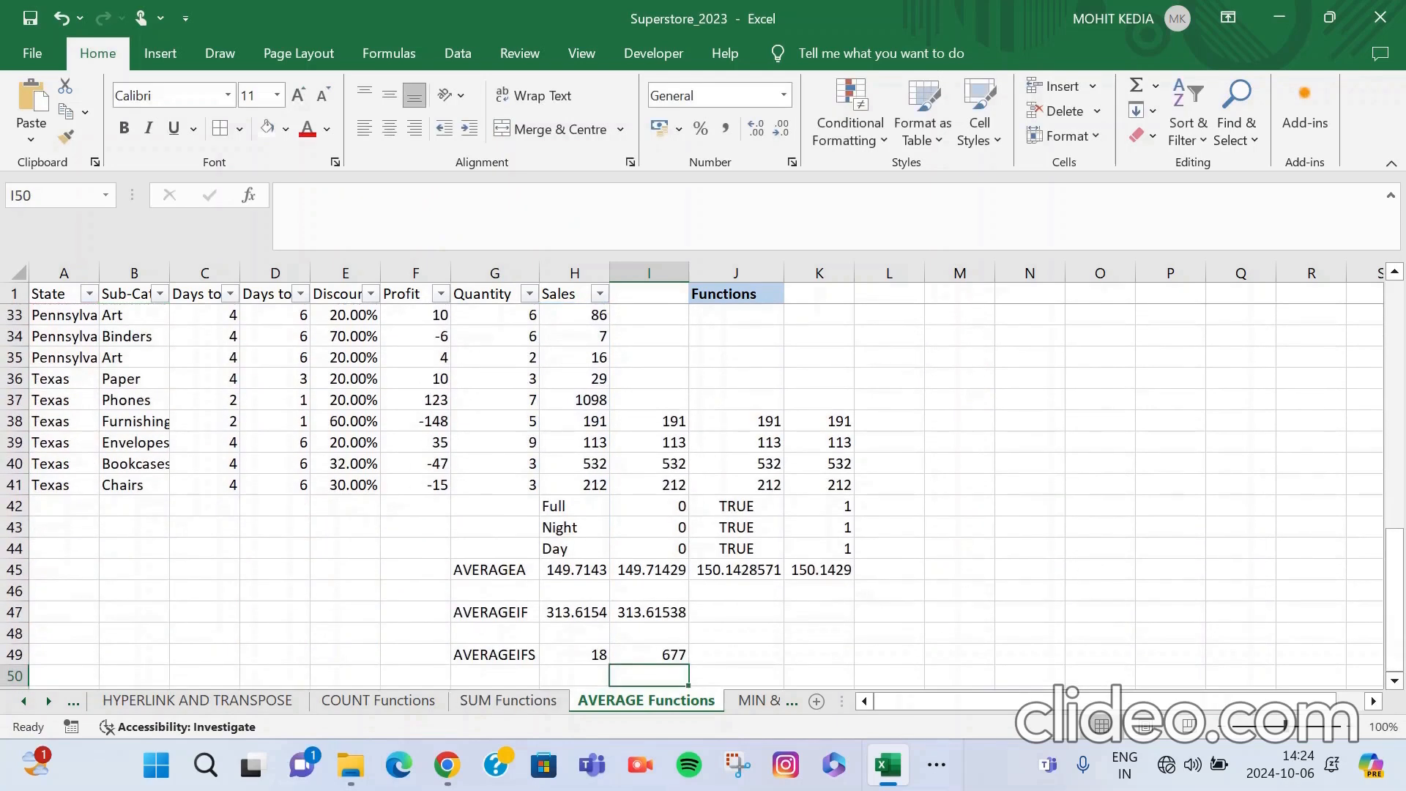
Filter the State column to show only California.
scroll(691, 496, down, 1)
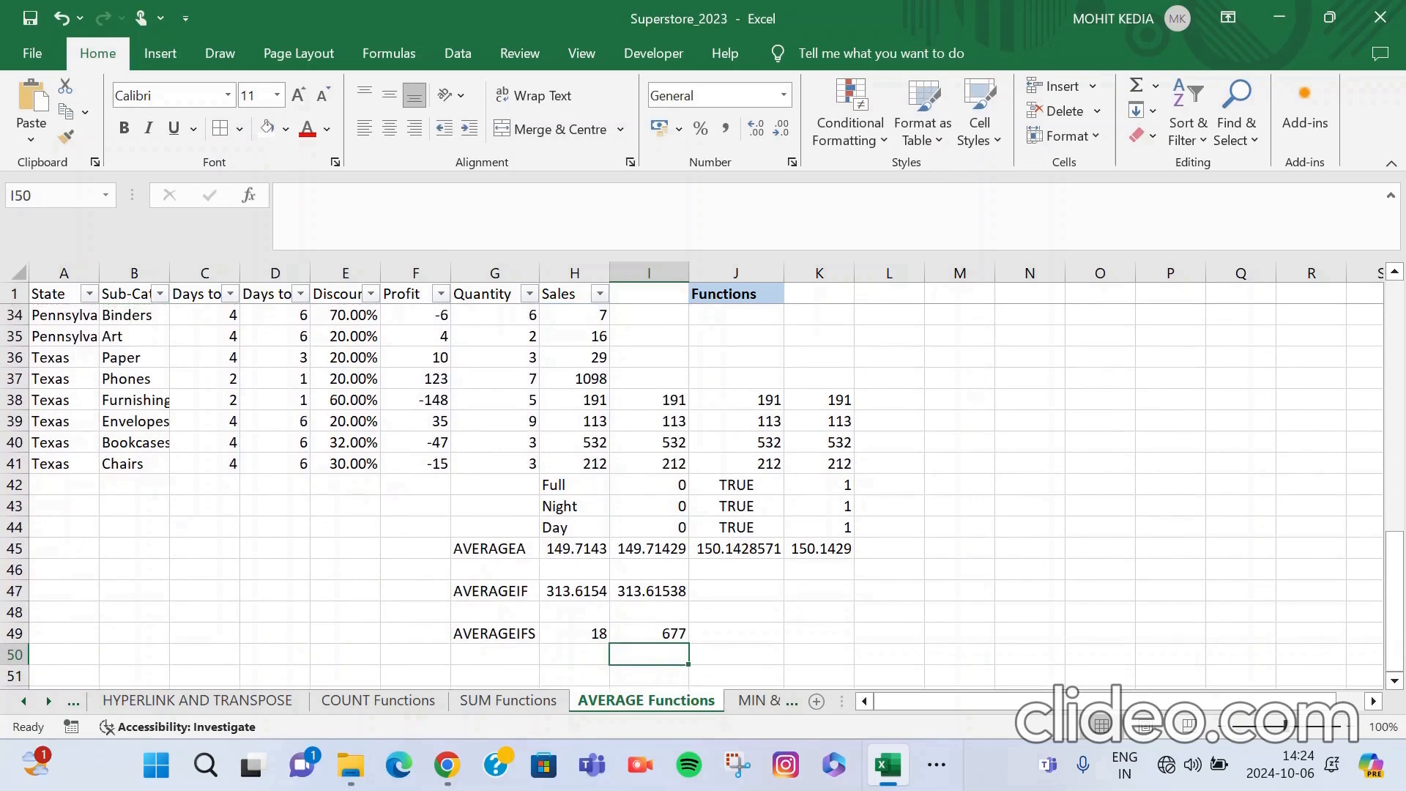
scroll(692, 497, up, 11)
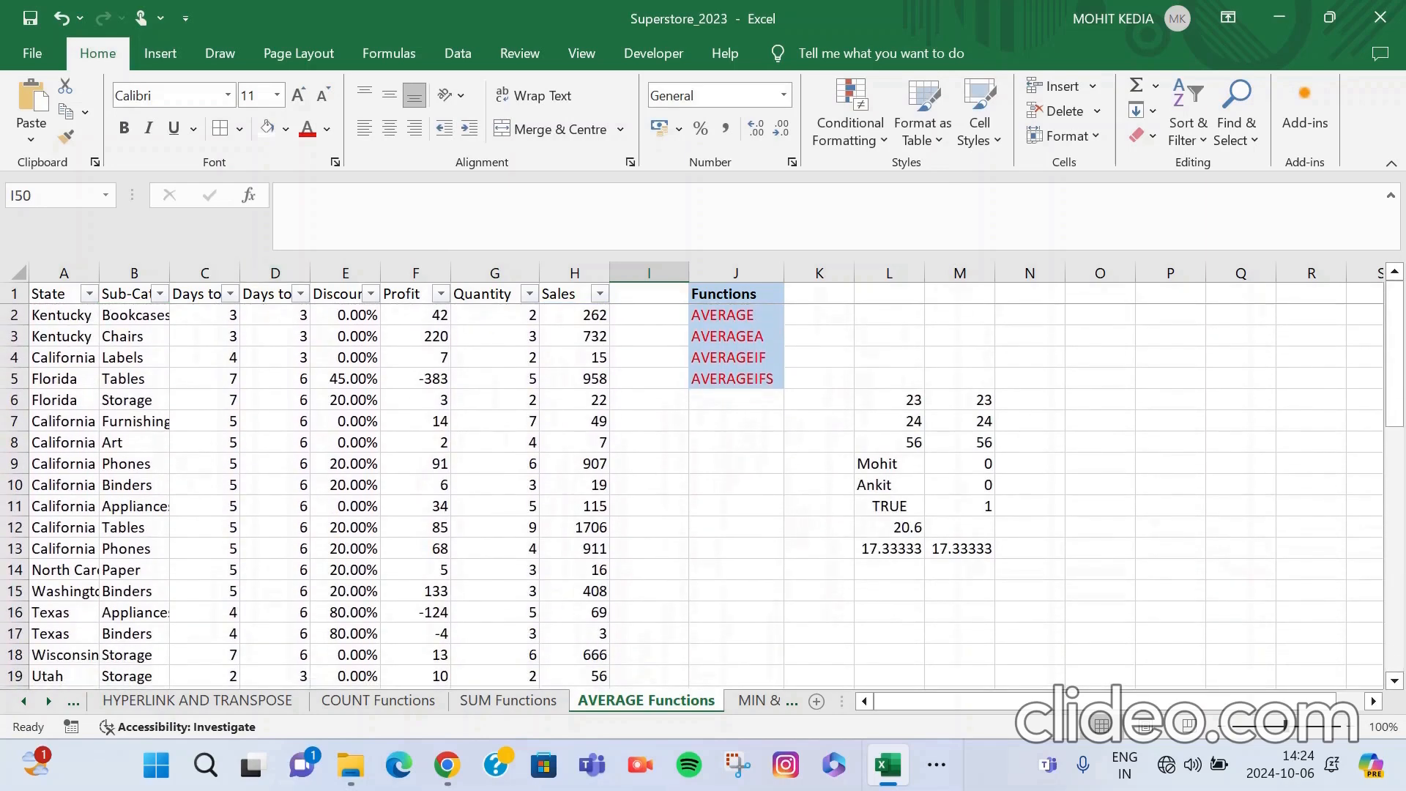
click(89, 293)
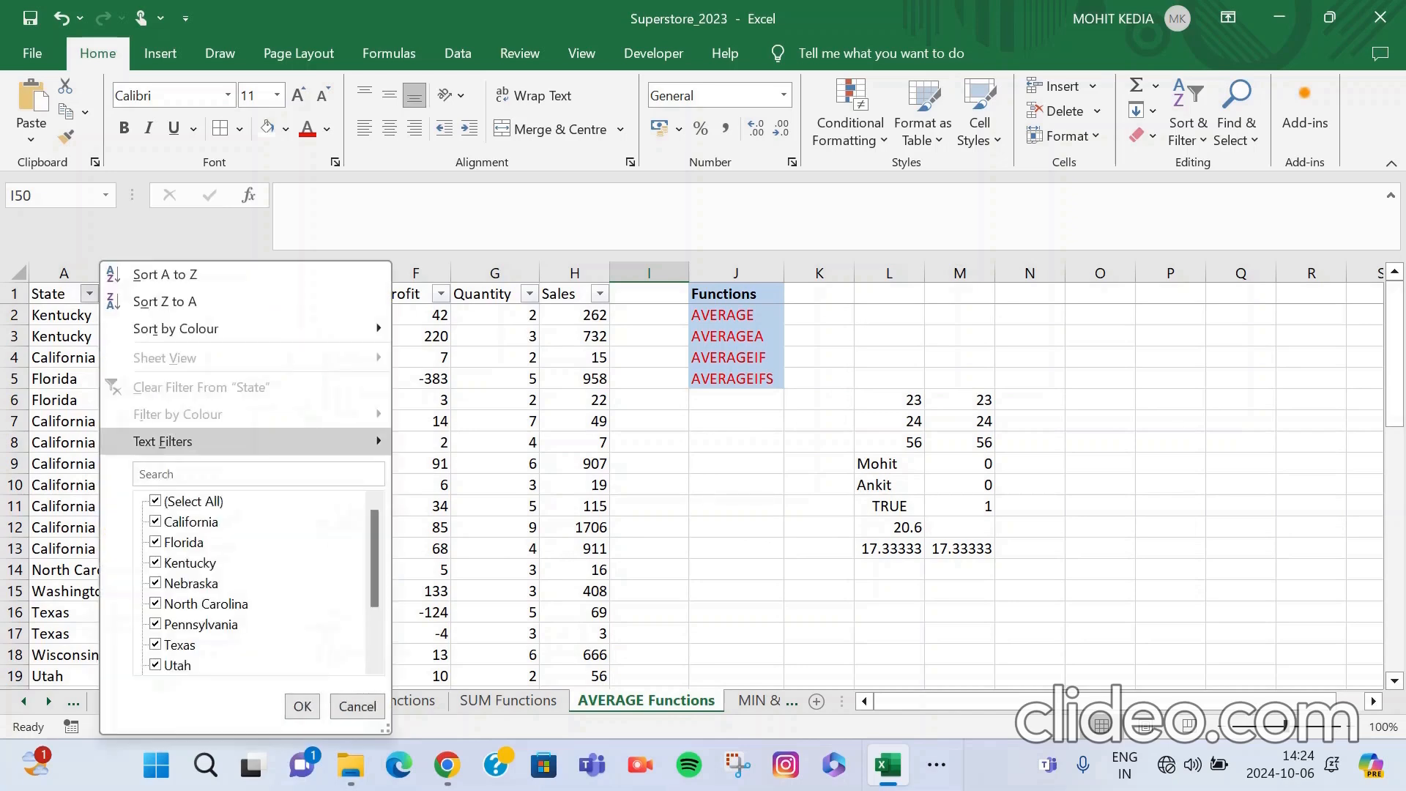
mouse_move(162, 441)
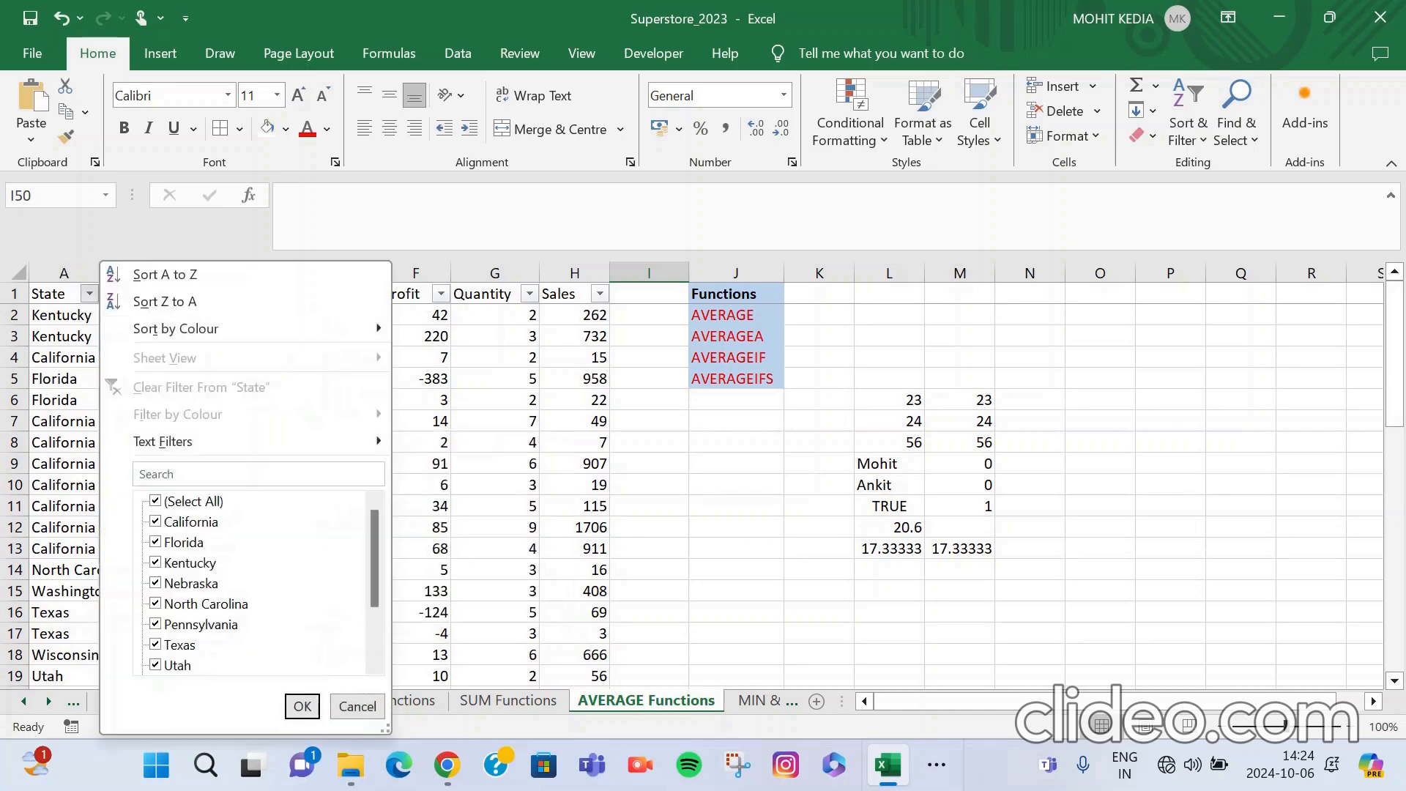
click(193, 501)
click(156, 521)
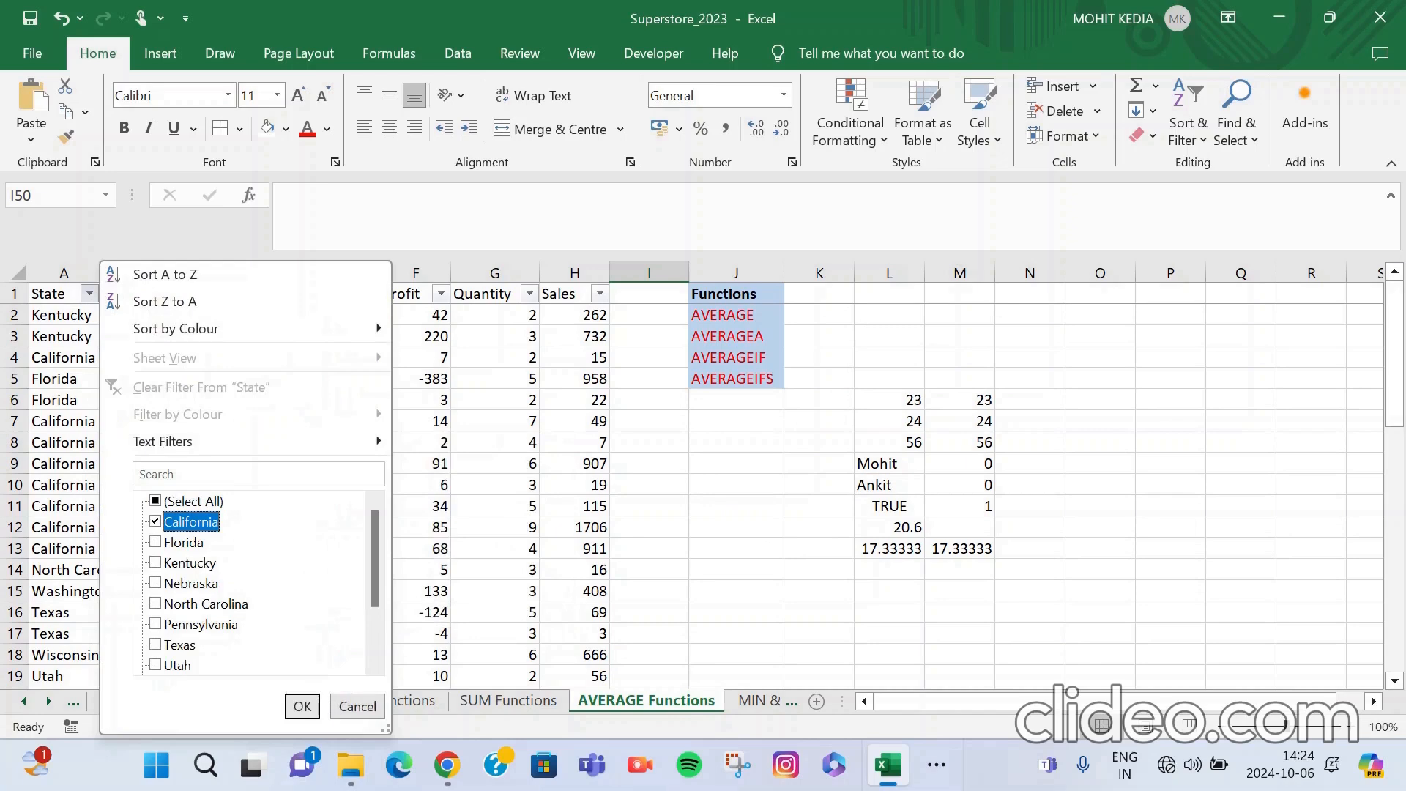
click(303, 706)
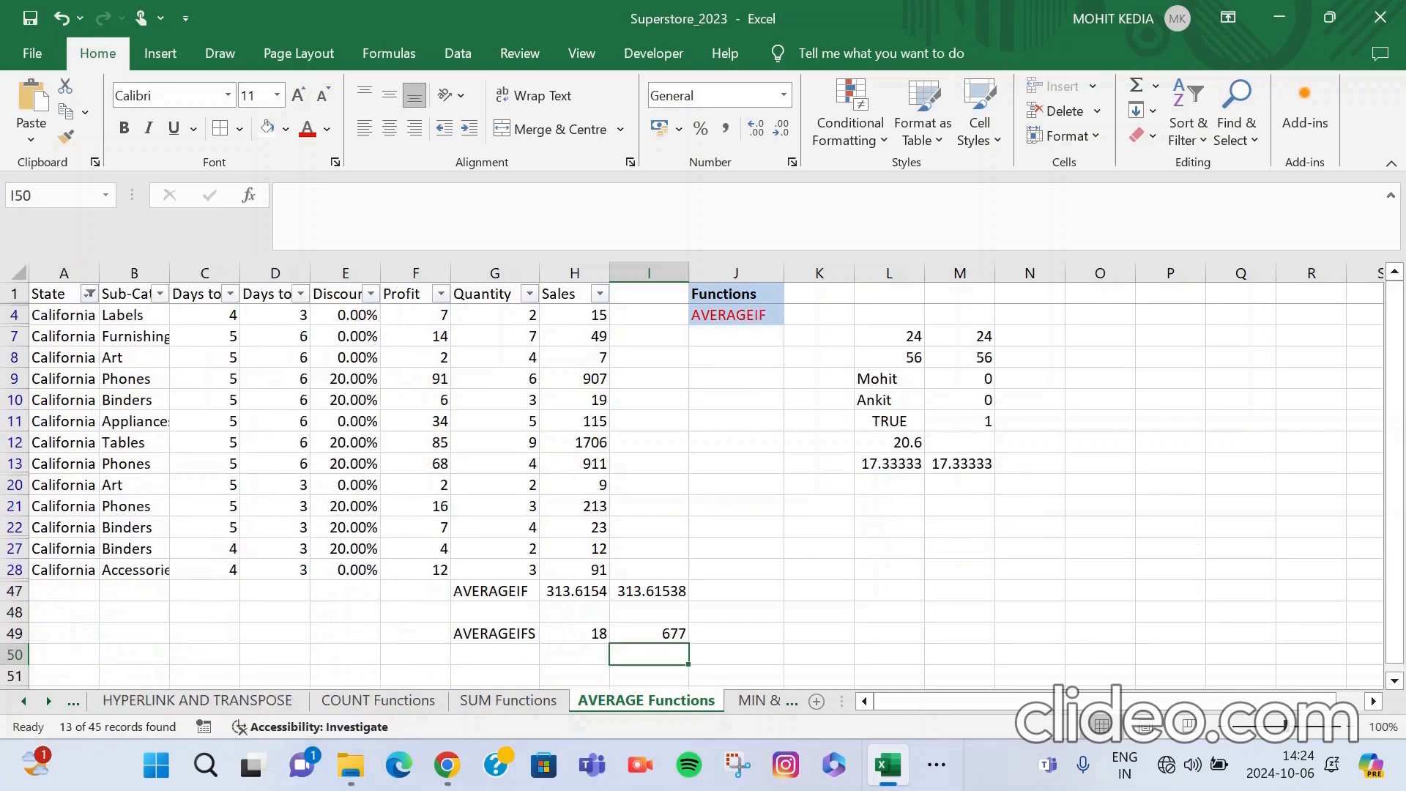
Filter the Sub-Category column to show only Phones.
click(159, 294)
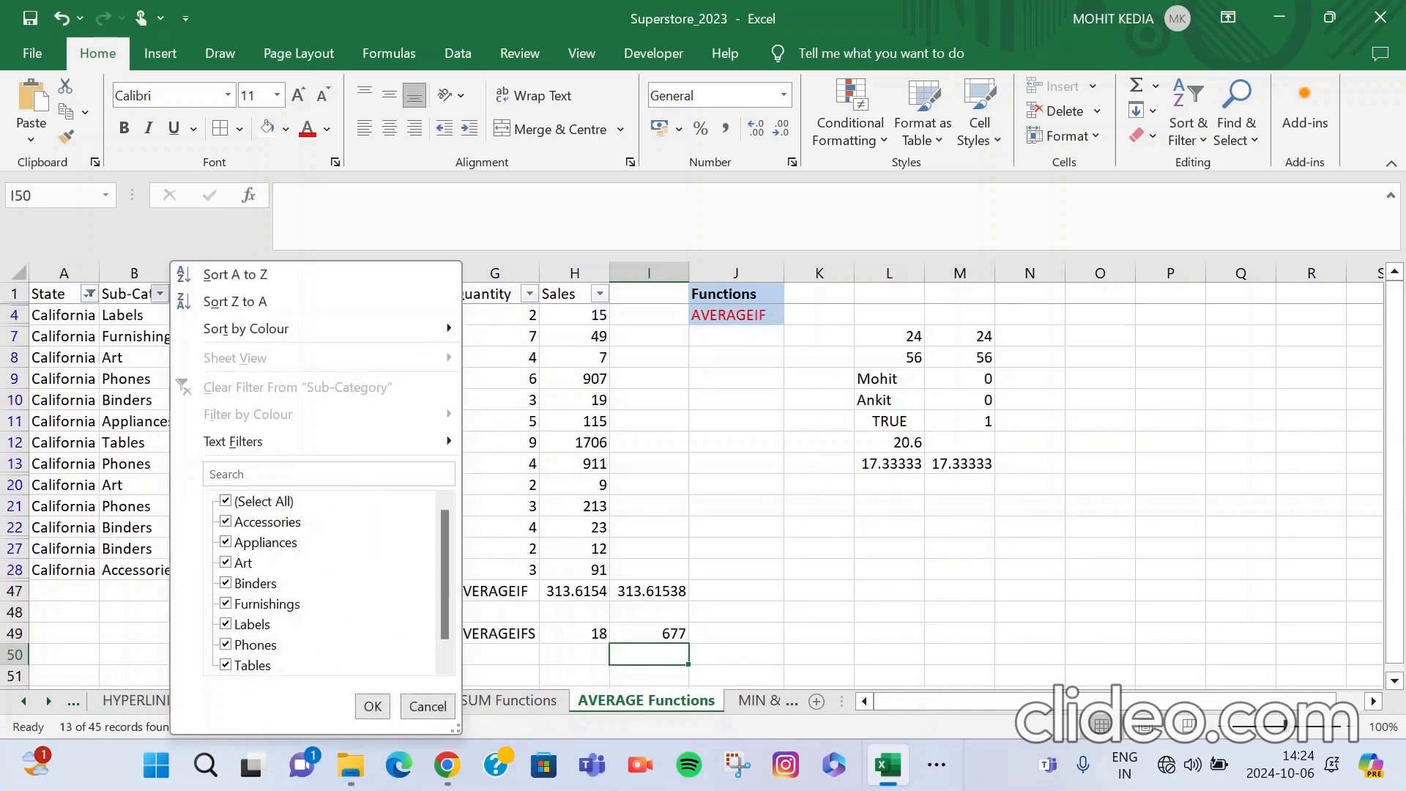
click(226, 502)
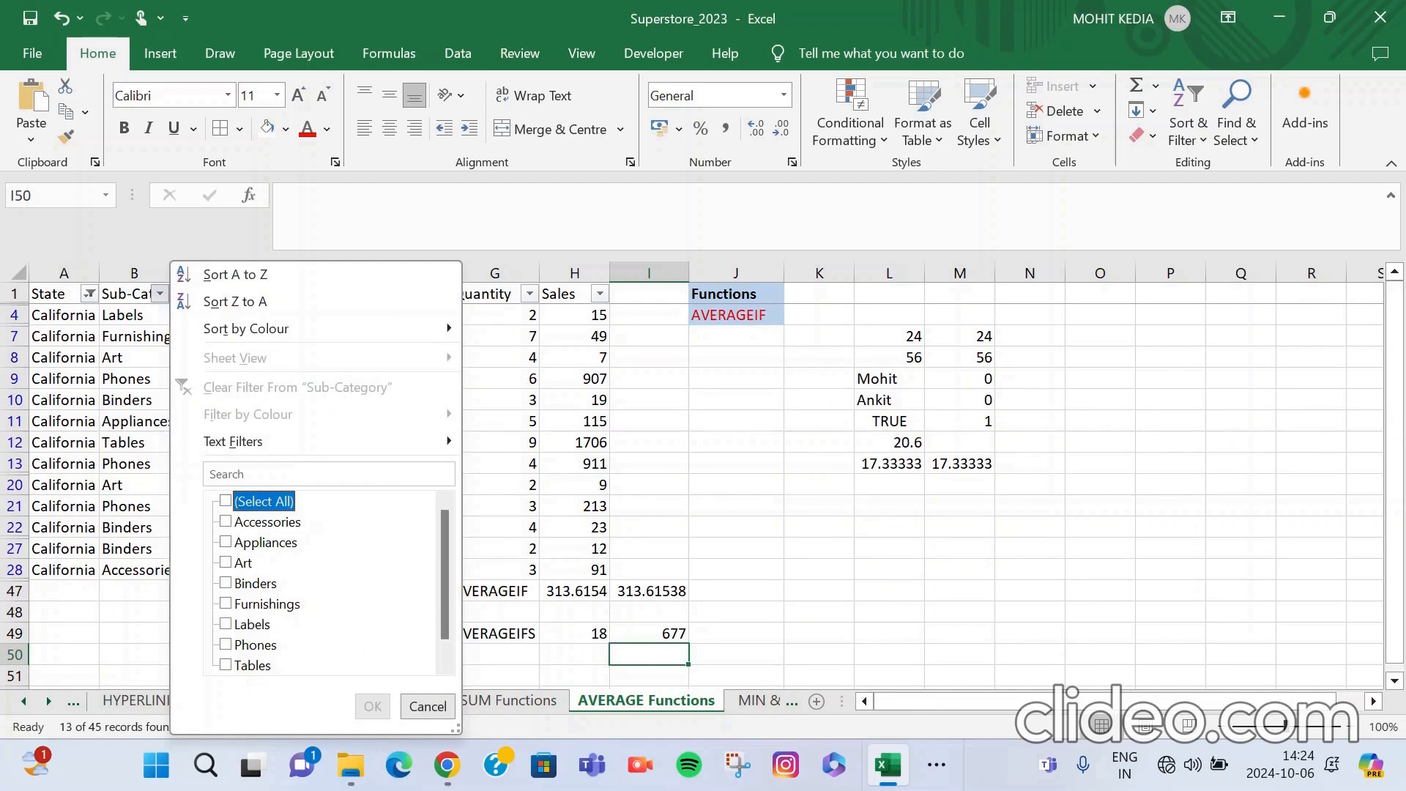
click(226, 644)
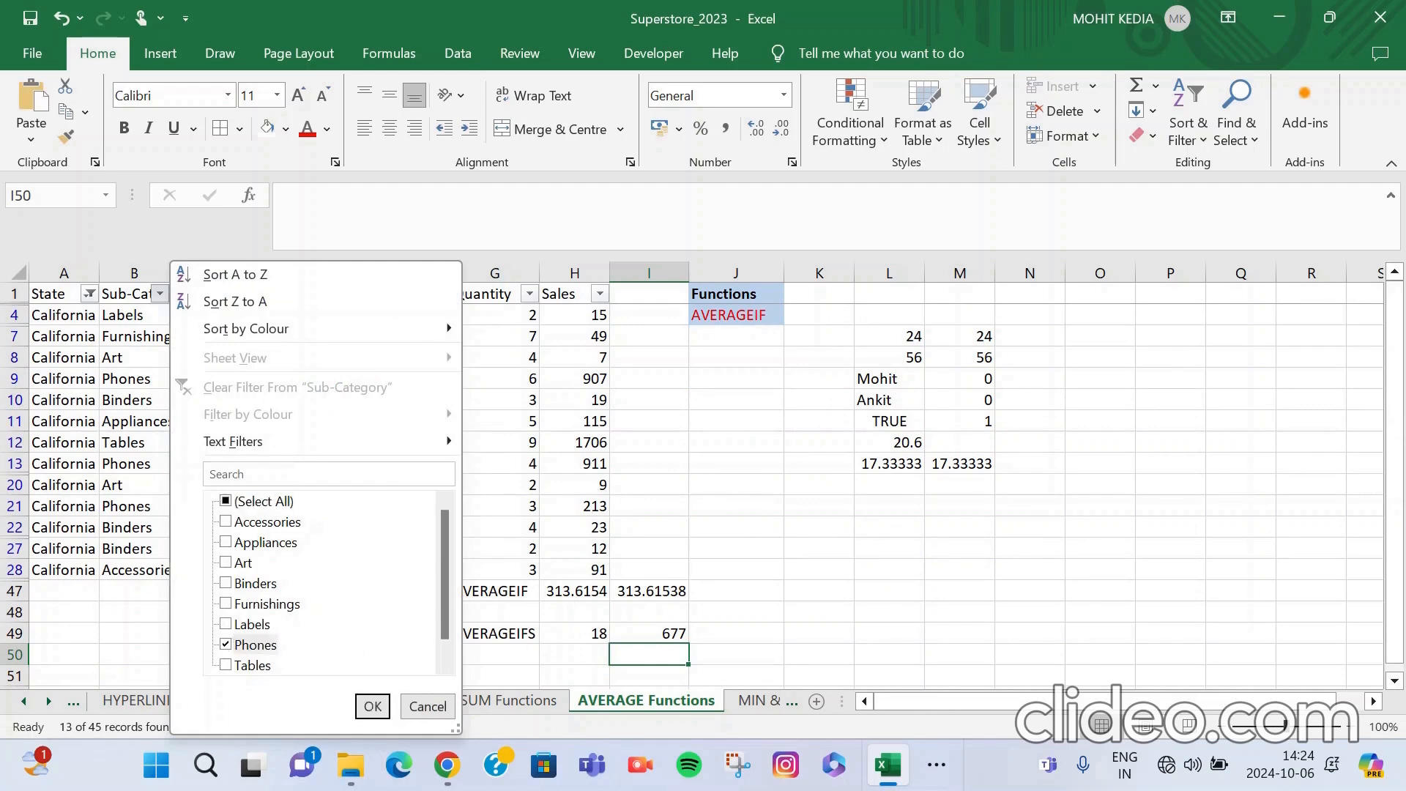
click(373, 706)
Select the filtered California Phones Sales values to check their quick average, and clear the State and Sub-Category filters.
click(575, 336)
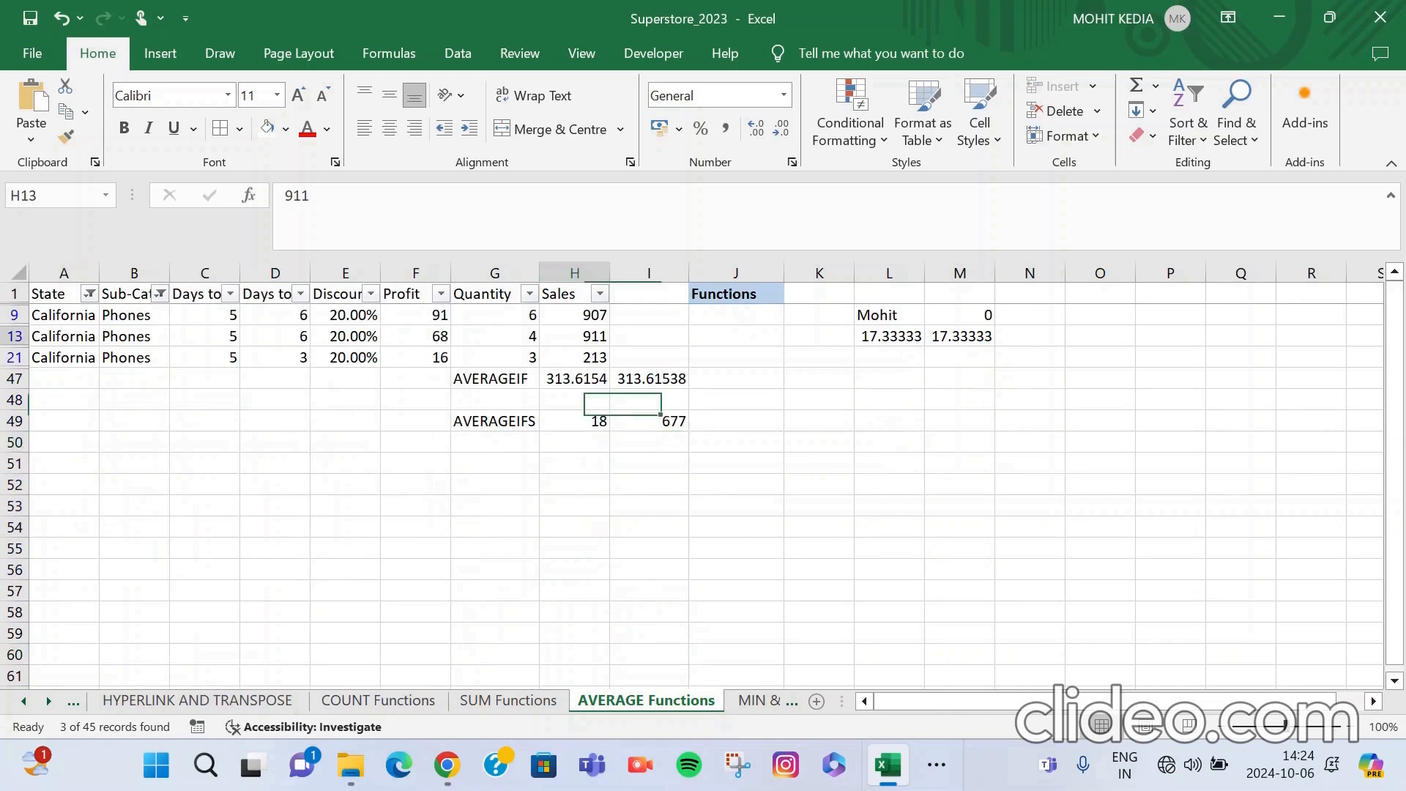
drag(575, 315, 575, 357)
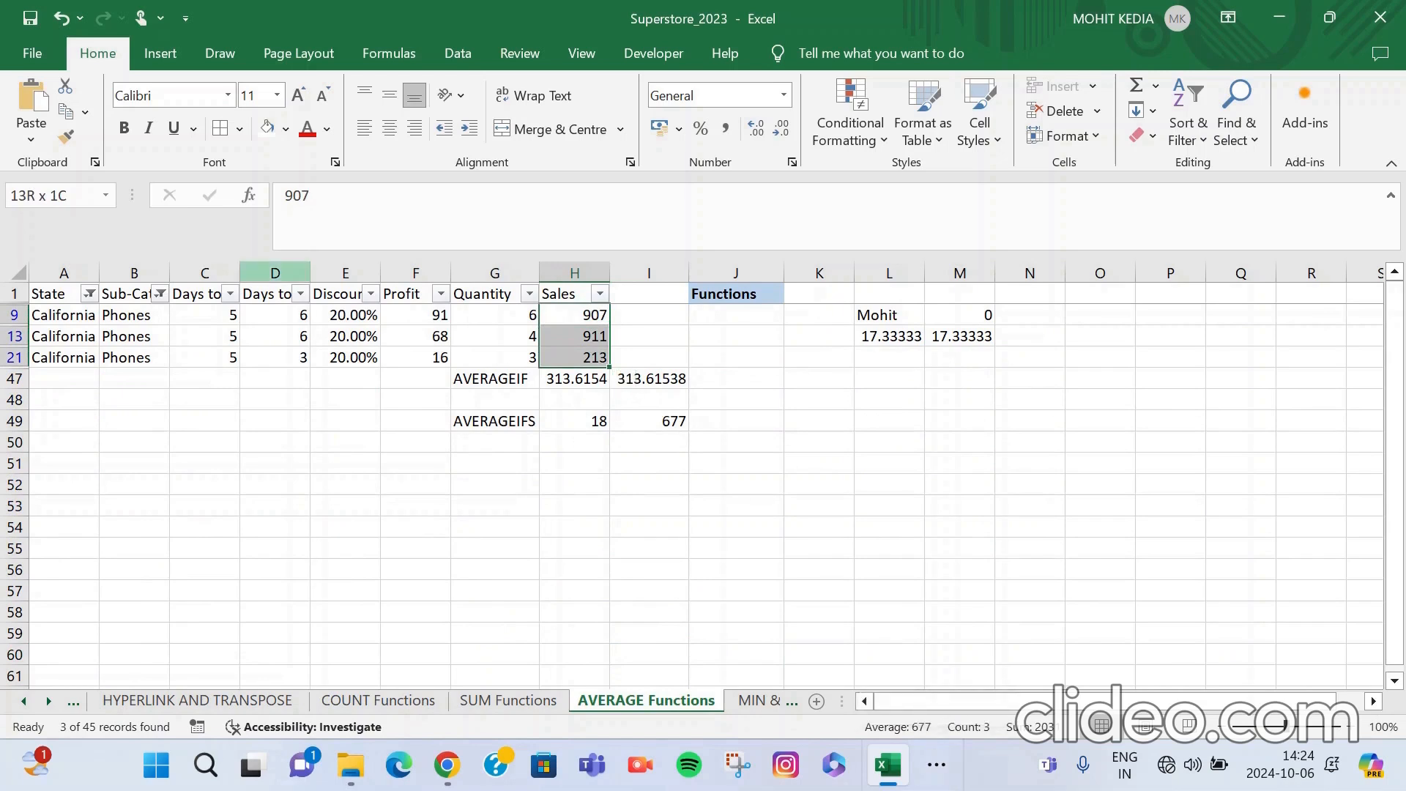
click(90, 294)
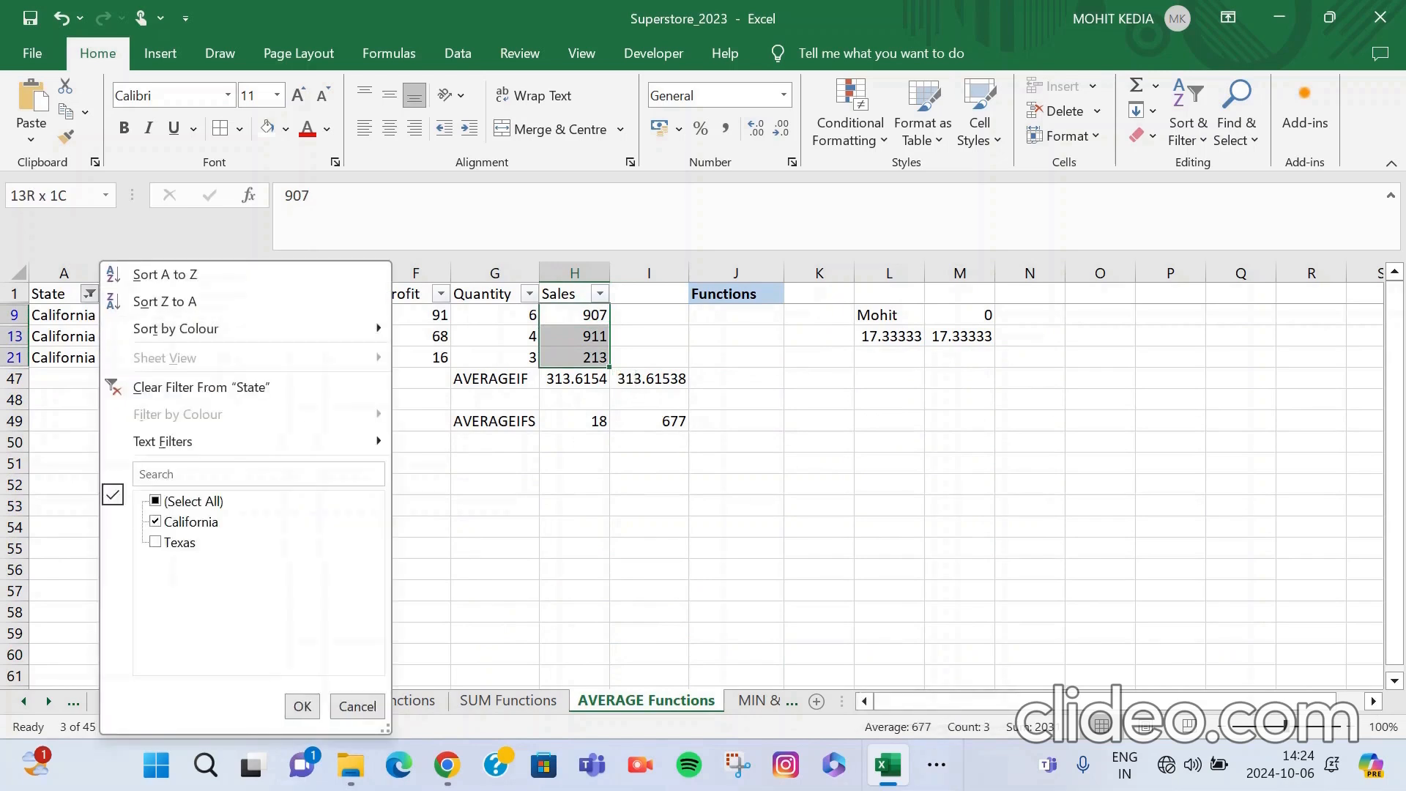
click(205, 388)
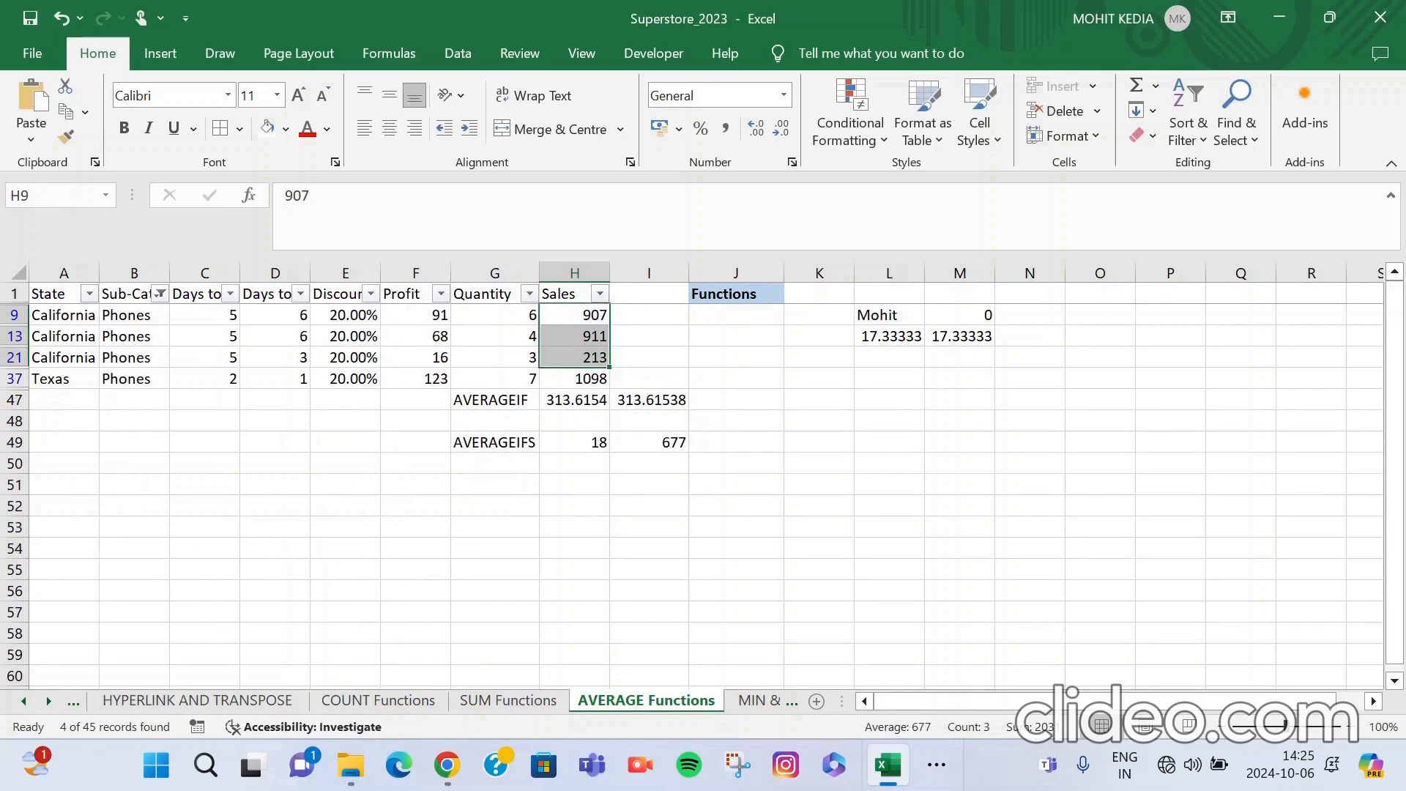
click(160, 293)
click(275, 389)
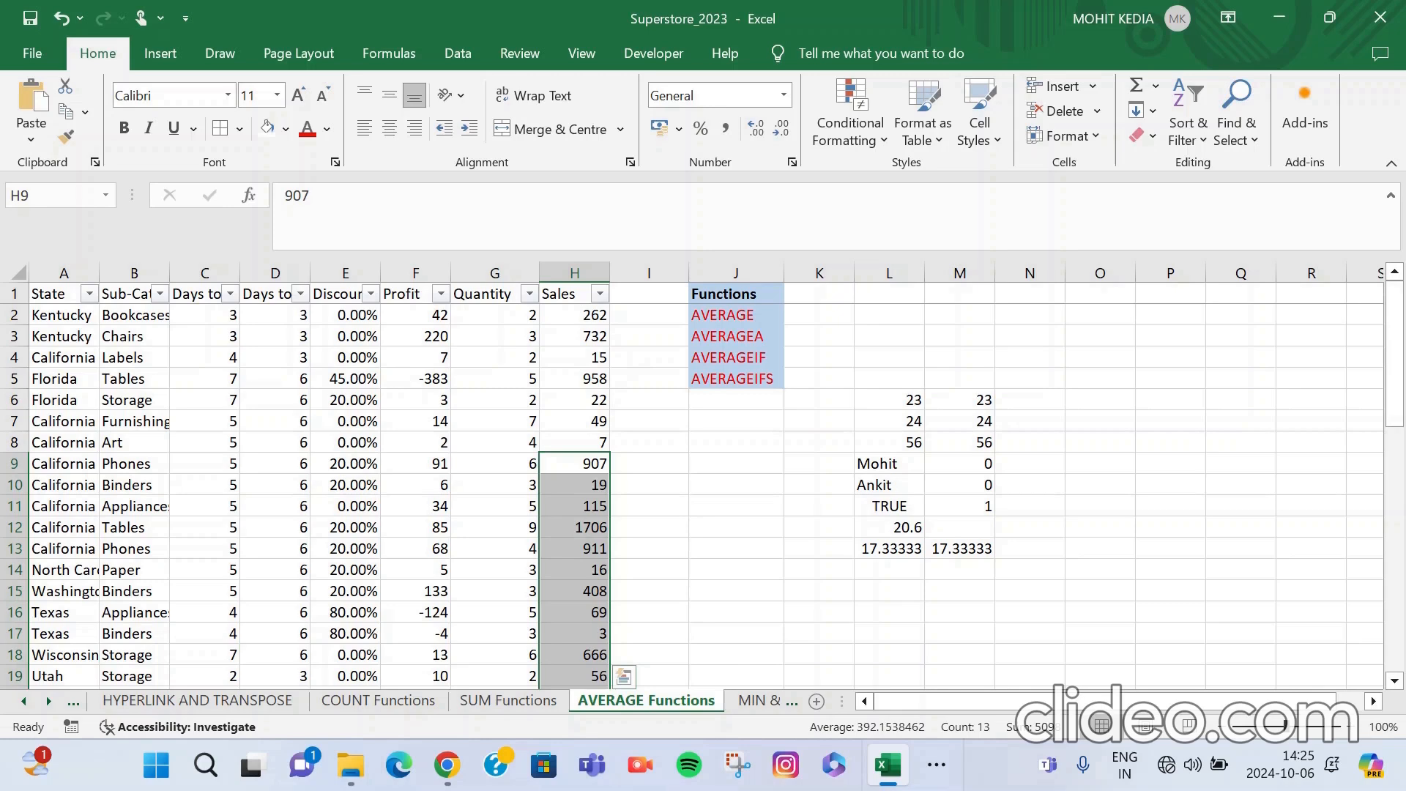
click(937, 764)
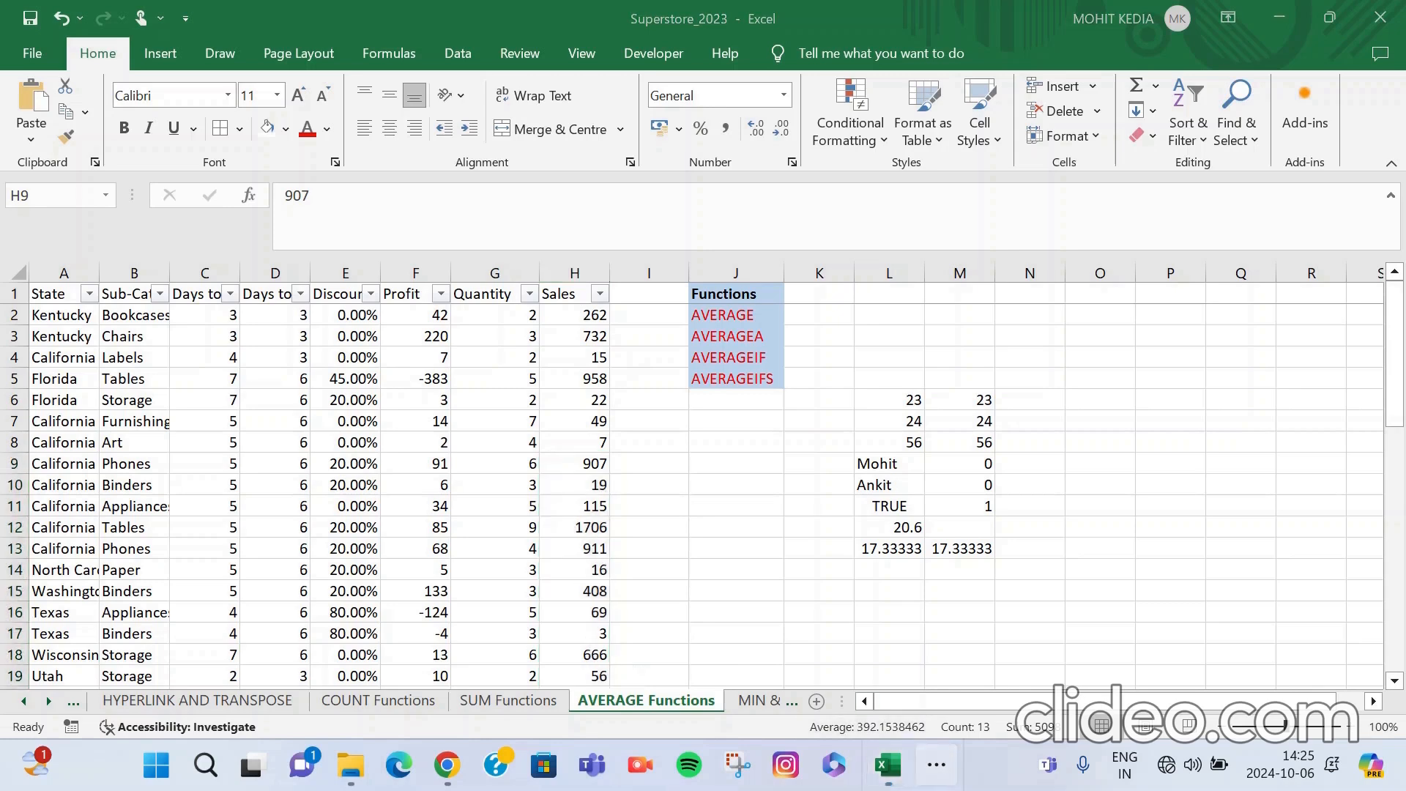
click(964, 697)
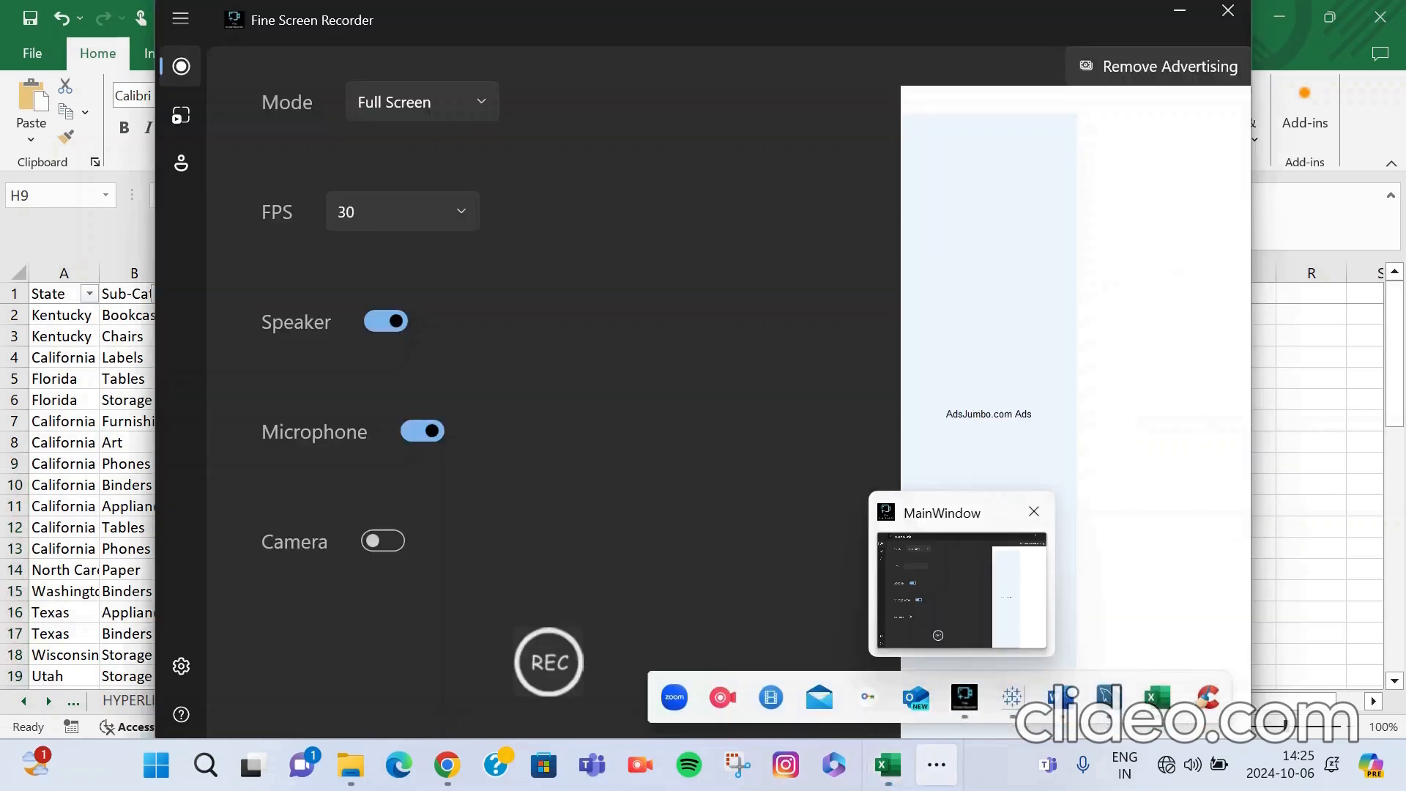